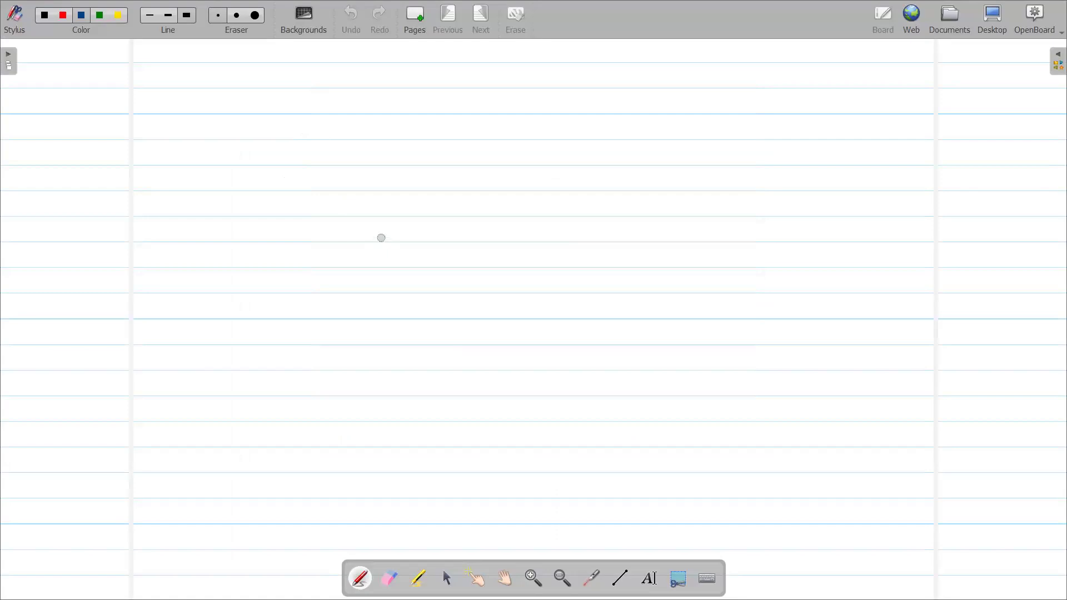
# Step: Handwrite the equation y = AB with an overbar across AB at the upper part of the page
pyautogui.moveTo(117, 113)
pyautogui.mouseDown()
pyautogui.moveTo(140, 118)
pyautogui.moveTo(123, 196)
pyautogui.moveTo(137, 170)
pyautogui.moveTo(197, 140)
pyautogui.moveTo(197, 163)
pyautogui.moveTo(214, 162)
pyautogui.mouseUp()
pyautogui.moveTo(245, 161)
pyautogui.mouseDown()
pyautogui.moveTo(268, 119)
pyautogui.moveTo(279, 158)
pyautogui.moveTo(278, 141)
pyautogui.moveTo(302, 147)
pyautogui.mouseUp()
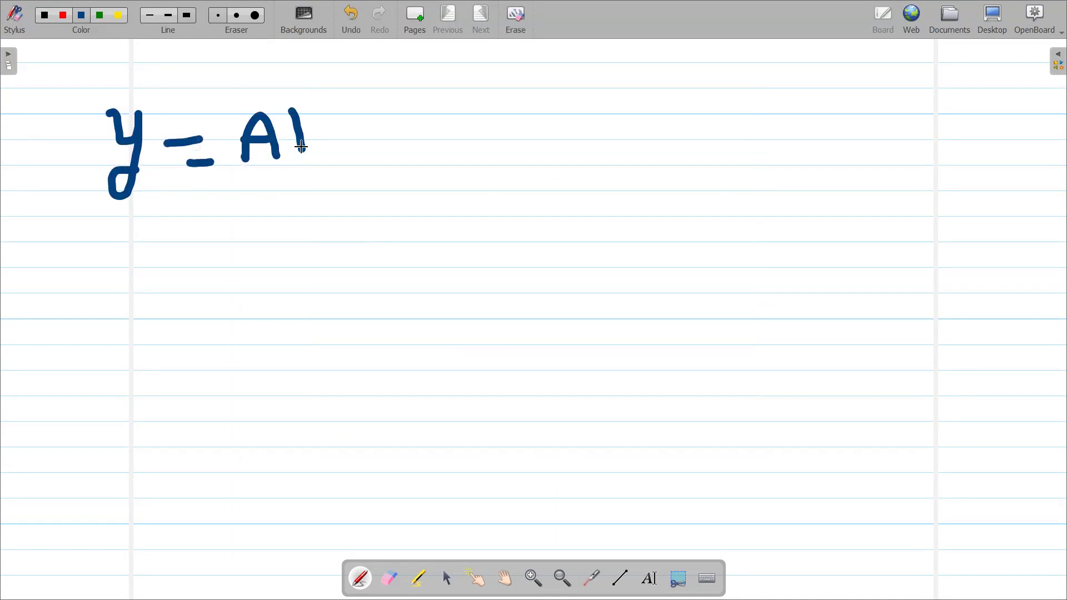
pyautogui.moveTo(292, 110)
pyautogui.mouseDown()
pyautogui.moveTo(321, 145)
pyautogui.moveTo(306, 149)
pyautogui.mouseUp()
pyautogui.moveTo(222, 93); pyautogui.dragTo(318, 76)
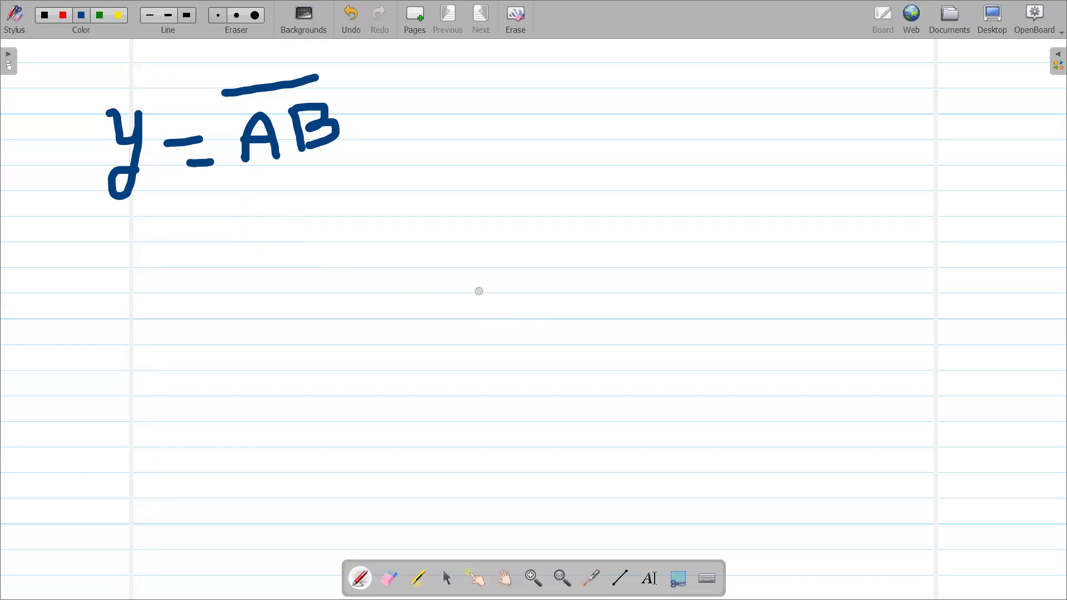
# Step: Draw a box below and beside the equation, with a leader line to the handwritten label "pull down"
pyautogui.moveTo(455, 229)
pyautogui.mouseDown()
pyautogui.moveTo(455, 305)
pyautogui.moveTo(555, 309)
pyautogui.moveTo(534, 208)
pyautogui.moveTo(466, 222)
pyautogui.mouseUp()
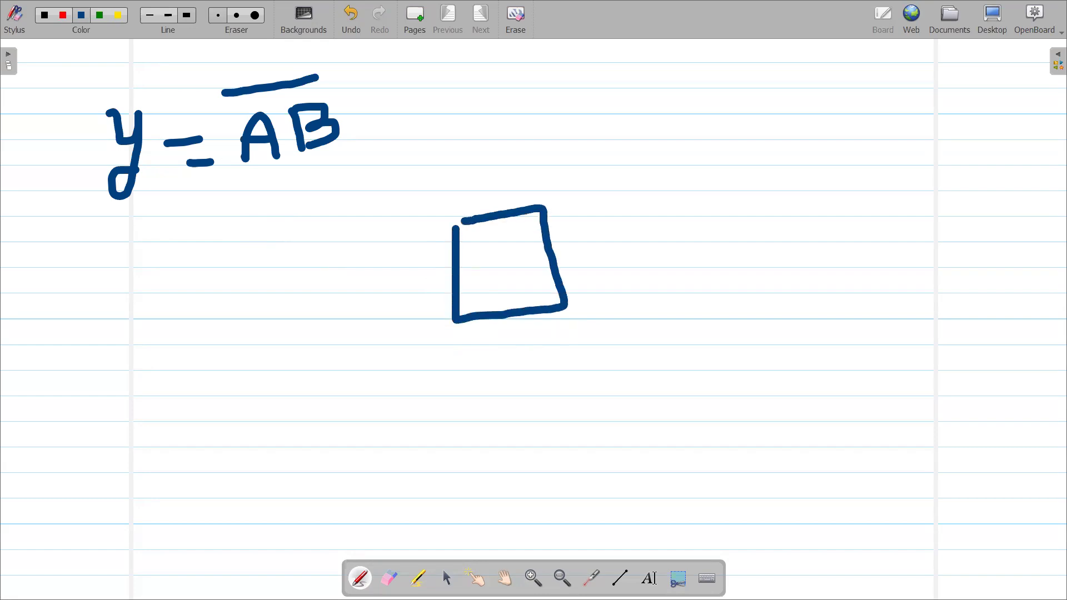
pyautogui.moveTo(504, 277)
pyautogui.mouseDown()
pyautogui.moveTo(669, 275)
pyautogui.moveTo(712, 303)
pyautogui.mouseUp()
pyautogui.moveTo(699, 260)
pyautogui.mouseDown()
pyautogui.moveTo(724, 267)
pyautogui.moveTo(706, 277)
pyautogui.mouseUp()
pyautogui.moveTo(735, 251)
pyautogui.mouseDown()
pyautogui.moveTo(744, 271)
pyautogui.moveTo(758, 261)
pyautogui.mouseUp()
pyautogui.moveTo(762, 260); pyautogui.dragTo(770, 227)
pyautogui.moveTo(775, 228)
pyautogui.mouseDown()
pyautogui.moveTo(780, 255)
pyautogui.moveTo(823, 247)
pyautogui.moveTo(826, 260)
pyautogui.moveTo(846, 257)
pyautogui.moveTo(858, 233)
pyautogui.moveTo(889, 236)
pyautogui.moveTo(914, 219)
pyautogui.mouseUp()
pyautogui.moveTo(923, 215); pyautogui.dragTo(955, 229)
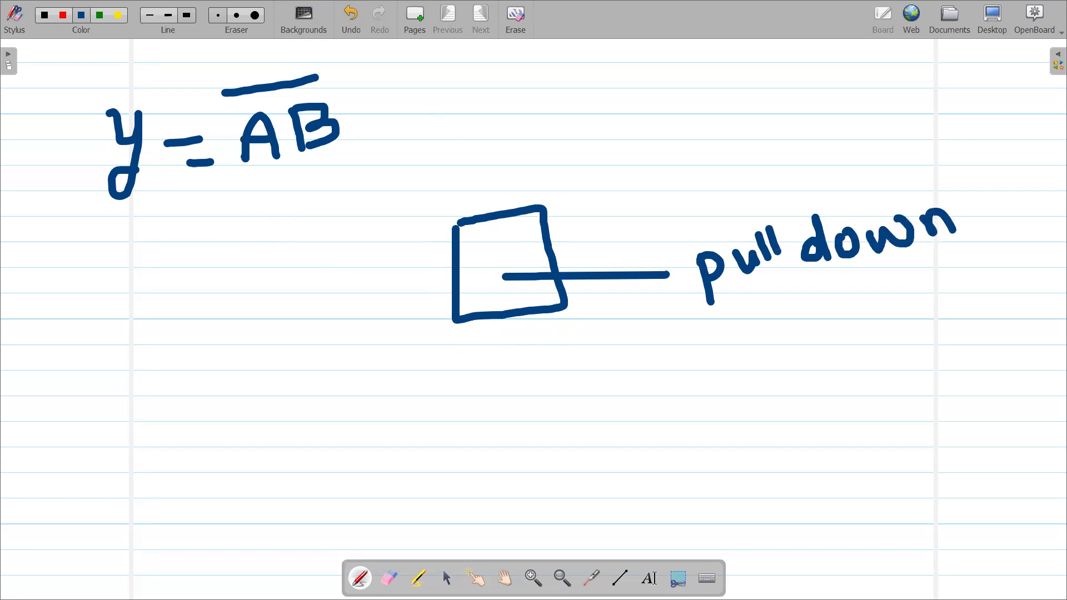
# Step: Draw a second box above the pull-down box, with a leader line to the label "pull up"
pyautogui.moveTo(431, 95)
pyautogui.mouseDown()
pyautogui.moveTo(452, 176)
pyautogui.moveTo(537, 142)
pyautogui.moveTo(481, 62)
pyautogui.moveTo(422, 87)
pyautogui.mouseUp()
pyautogui.moveTo(482, 119)
pyautogui.mouseDown()
pyautogui.moveTo(595, 104)
pyautogui.moveTo(635, 129)
pyautogui.moveTo(618, 89)
pyautogui.moveTo(637, 107)
pyautogui.mouseUp()
pyautogui.moveTo(659, 87)
pyautogui.mouseDown()
pyautogui.moveTo(665, 103)
pyautogui.moveTo(686, 81)
pyautogui.moveTo(695, 100)
pyautogui.mouseUp()
pyautogui.moveTo(712, 64)
pyautogui.mouseDown()
pyautogui.moveTo(713, 98)
pyautogui.moveTo(753, 67)
pyautogui.moveTo(783, 118)
pyautogui.mouseUp()
pyautogui.moveTo(778, 67); pyautogui.dragTo(777, 88)
# Step: Write "(PMOS)" beneath the "pull up" label
pyautogui.moveTo(676, 129)
pyautogui.mouseDown()
pyautogui.moveTo(668, 150)
pyautogui.moveTo(683, 176)
pyautogui.moveTo(717, 176)
pyautogui.mouseUp()
pyautogui.moveTo(707, 136)
pyautogui.mouseDown()
pyautogui.moveTo(717, 155)
pyautogui.moveTo(755, 163)
pyautogui.moveTo(778, 135)
pyautogui.moveTo(783, 161)
pyautogui.mouseUp()
pyautogui.moveTo(810, 132)
pyautogui.mouseDown()
pyautogui.moveTo(801, 137)
pyautogui.moveTo(808, 150)
pyautogui.moveTo(811, 129)
pyautogui.mouseUp()
pyautogui.moveTo(834, 116)
pyautogui.mouseDown()
pyautogui.moveTo(839, 136)
pyautogui.moveTo(828, 147)
pyautogui.mouseUp()
pyautogui.moveTo(834, 100); pyautogui.dragTo(849, 146)
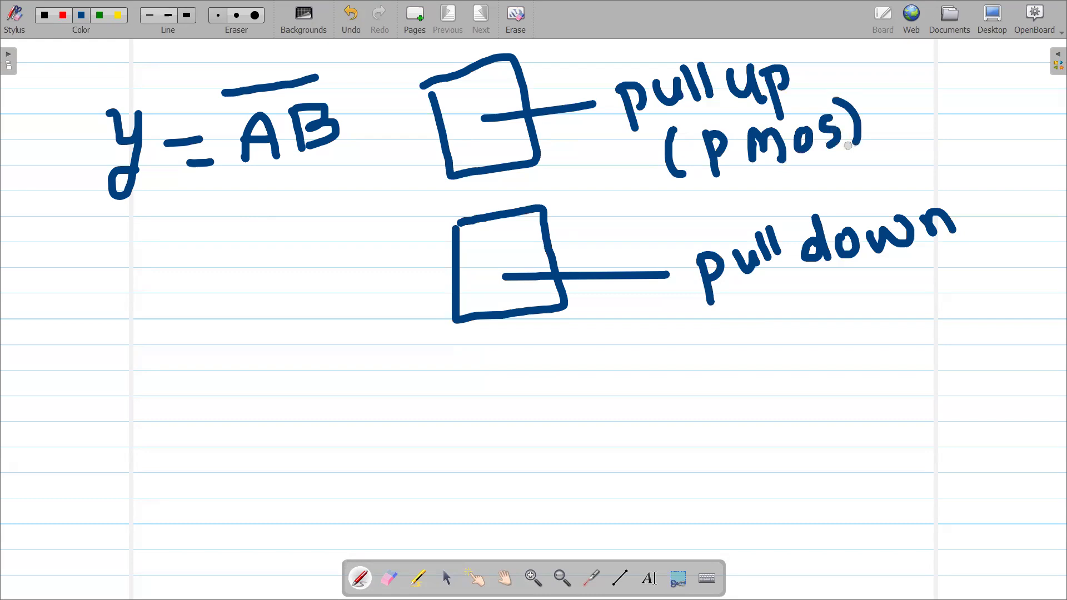
# Step: Write "(NMOS)" beneath the "pull down" label
pyautogui.moveTo(778, 285)
pyautogui.mouseDown()
pyautogui.moveTo(777, 319)
pyautogui.moveTo(796, 328)
pyautogui.mouseUp()
pyautogui.moveTo(814, 315)
pyautogui.mouseDown()
pyautogui.moveTo(830, 278)
pyautogui.moveTo(840, 306)
pyautogui.moveTo(877, 303)
pyautogui.mouseUp()
pyautogui.moveTo(907, 278); pyautogui.dragTo(918, 290)
pyautogui.moveTo(923, 249); pyautogui.dragTo(972, 307)
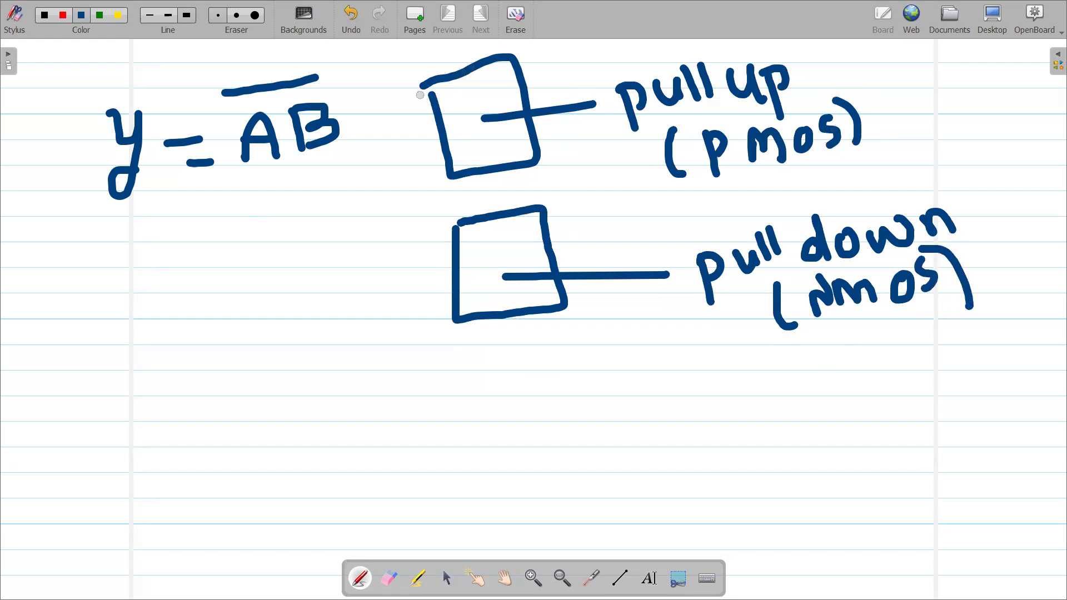
# Step: Mark the VDD supply at the top of the pull-up box and draw a ground symbol under the pull-down box
pyautogui.moveTo(446, 51)
pyautogui.mouseDown()
pyautogui.moveTo(454, 67)
pyautogui.moveTo(437, 52)
pyautogui.moveTo(378, 73)
pyautogui.moveTo(384, 48)
pyautogui.moveTo(396, 74)
pyautogui.moveTo(421, 69)
pyautogui.mouseUp()
pyautogui.moveTo(518, 317)
pyautogui.mouseDown()
pyautogui.moveTo(526, 352)
pyautogui.moveTo(564, 337)
pyautogui.mouseUp()
pyautogui.moveTo(525, 366)
pyautogui.mouseDown()
pyautogui.moveTo(544, 358)
pyautogui.moveTo(538, 373)
pyautogui.moveTo(547, 370)
pyautogui.mouseUp()
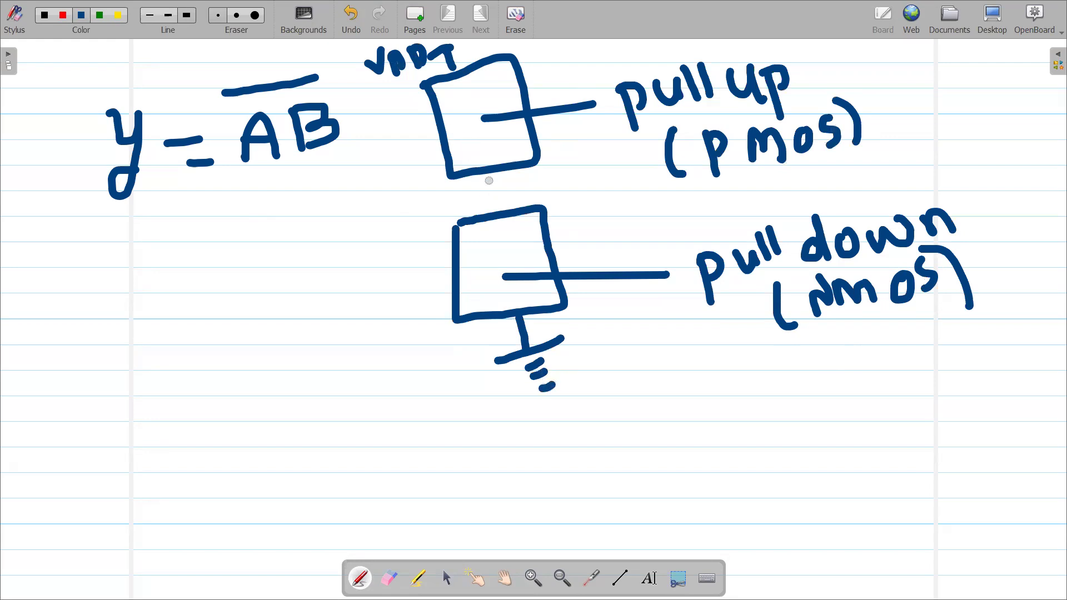
# Step: Connect the two boxes with an output line labelled y, and join their input sides to a line labelled Vin
pyautogui.moveTo(487, 173); pyautogui.dragTo(495, 204)
pyautogui.moveTo(495, 193)
pyautogui.mouseDown()
pyautogui.moveTo(605, 172)
pyautogui.moveTo(639, 191)
pyautogui.moveTo(624, 187)
pyautogui.mouseUp()
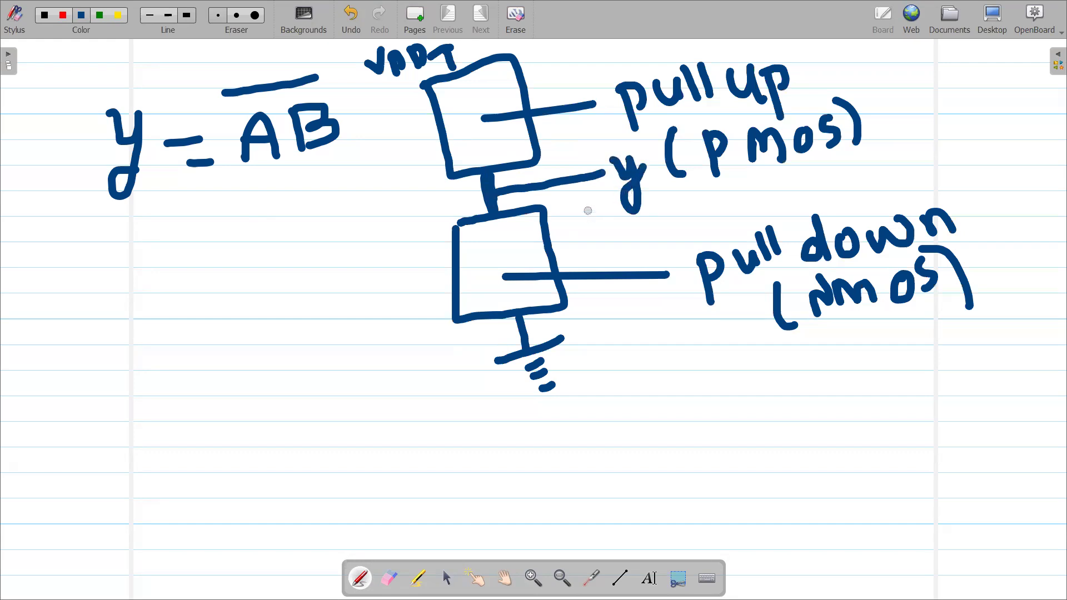
pyautogui.moveTo(437, 120)
pyautogui.mouseDown()
pyautogui.moveTo(355, 145)
pyautogui.moveTo(390, 307)
pyautogui.moveTo(467, 285)
pyautogui.mouseUp()
pyautogui.moveTo(203, 279); pyautogui.dragTo(384, 236)
pyautogui.moveTo(201, 310)
pyautogui.mouseDown()
pyautogui.moveTo(236, 297)
pyautogui.moveTo(250, 335)
pyautogui.moveTo(279, 329)
pyautogui.mouseUp()
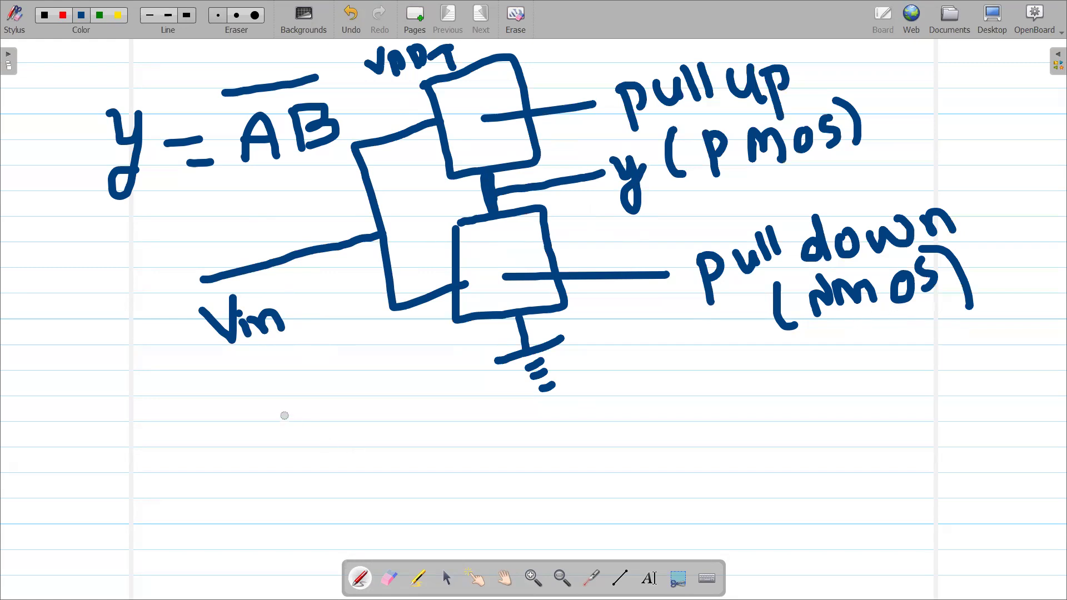
# Step: Write the rules "• — series" and "+ — parallel" below the diagram, and add a dot between A and B in the equation
pyautogui.moveTo(175, 421); pyautogui.dragTo(307, 425)
pyautogui.moveTo(361, 404)
pyautogui.mouseDown()
pyautogui.moveTo(344, 416)
pyautogui.moveTo(362, 428)
pyautogui.moveTo(337, 434)
pyautogui.moveTo(414, 414)
pyautogui.moveTo(475, 434)
pyautogui.moveTo(491, 409)
pyautogui.moveTo(511, 434)
pyautogui.mouseUp()
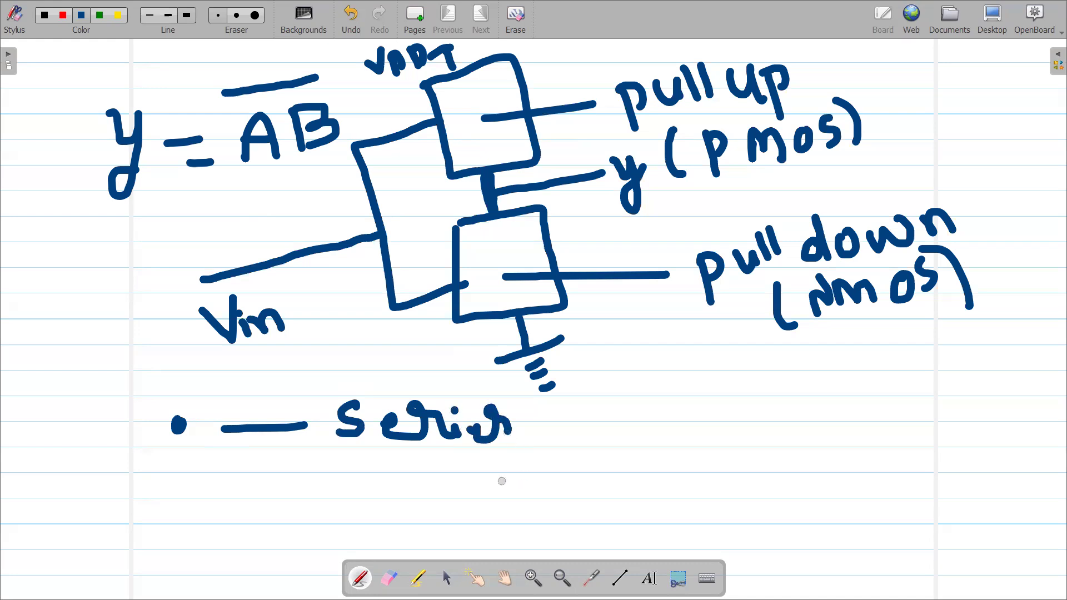
pyautogui.moveTo(165, 479)
pyautogui.mouseDown()
pyautogui.moveTo(194, 479)
pyautogui.moveTo(187, 493)
pyautogui.mouseUp()
pyautogui.moveTo(258, 475); pyautogui.dragTo(303, 471)
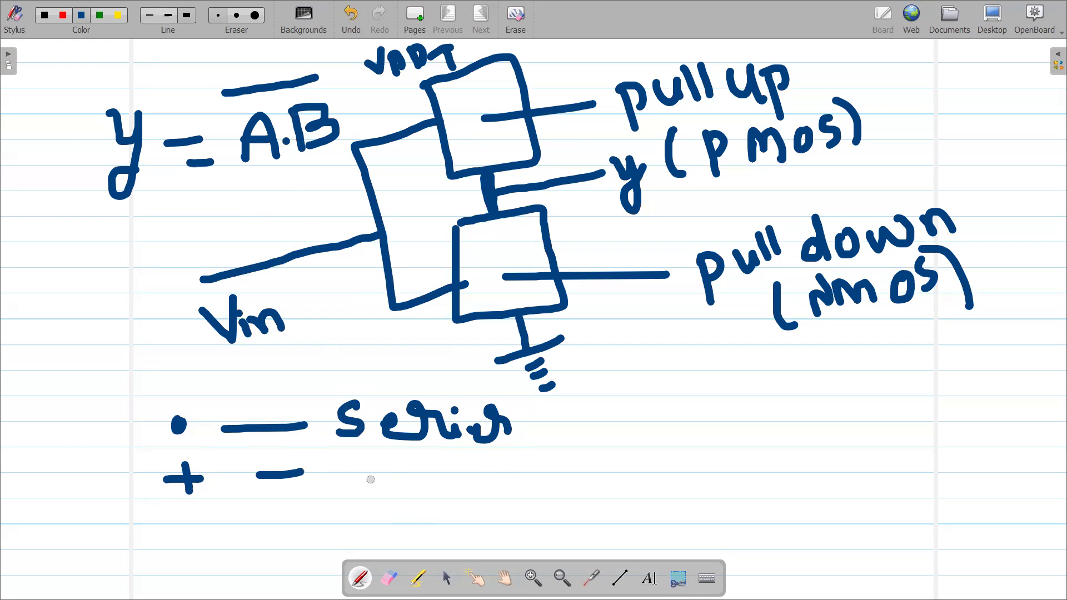
pyautogui.moveTo(371, 470); pyautogui.dragTo(366, 516)
pyautogui.moveTo(365, 472)
pyautogui.mouseDown()
pyautogui.moveTo(370, 495)
pyautogui.moveTo(414, 497)
pyautogui.mouseUp()
pyautogui.moveTo(416, 461)
pyautogui.mouseDown()
pyautogui.moveTo(456, 495)
pyautogui.moveTo(483, 492)
pyautogui.moveTo(494, 459)
pyautogui.moveTo(529, 477)
pyautogui.moveTo(584, 468)
pyautogui.mouseUp()
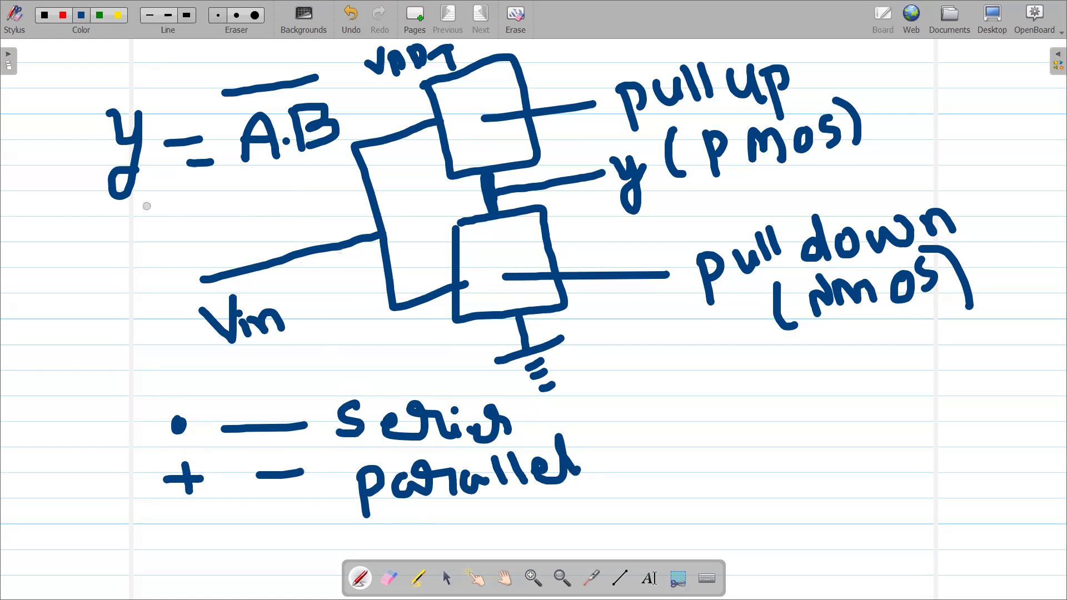
# Step: Write the Roman numeral I beside the block diagram and circle it
pyautogui.moveTo(114, 240); pyautogui.dragTo(132, 273)
pyautogui.moveTo(99, 245); pyautogui.dragTo(137, 226)
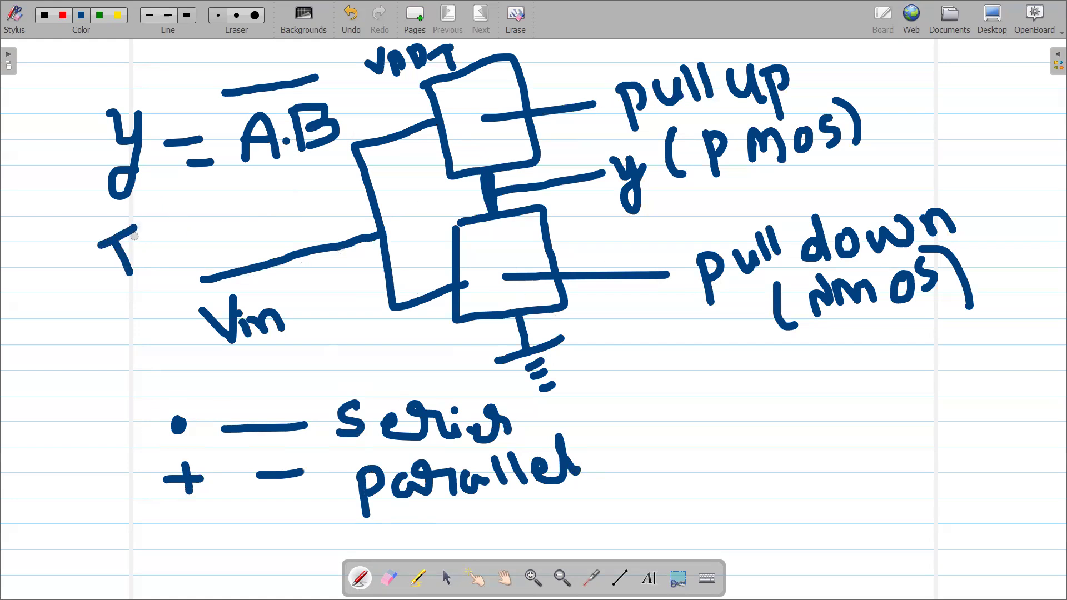
pyautogui.moveTo(109, 297); pyautogui.dragTo(164, 273)
pyautogui.moveTo(111, 208)
pyautogui.mouseDown()
pyautogui.moveTo(72, 325)
pyautogui.moveTo(181, 245)
pyautogui.moveTo(103, 203)
pyautogui.mouseUp()
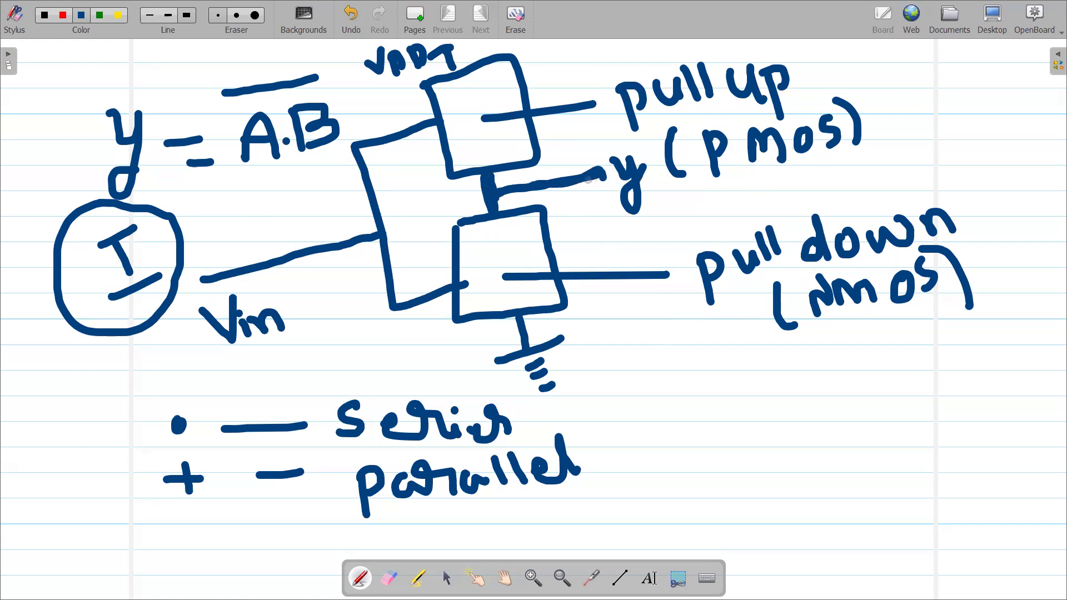
# Step: Retrace the input branches, underline VDD, and extend the ground symbol with the label GND
pyautogui.moveTo(423, 131); pyautogui.dragTo(353, 143)
pyautogui.moveTo(402, 309); pyautogui.dragTo(447, 294)
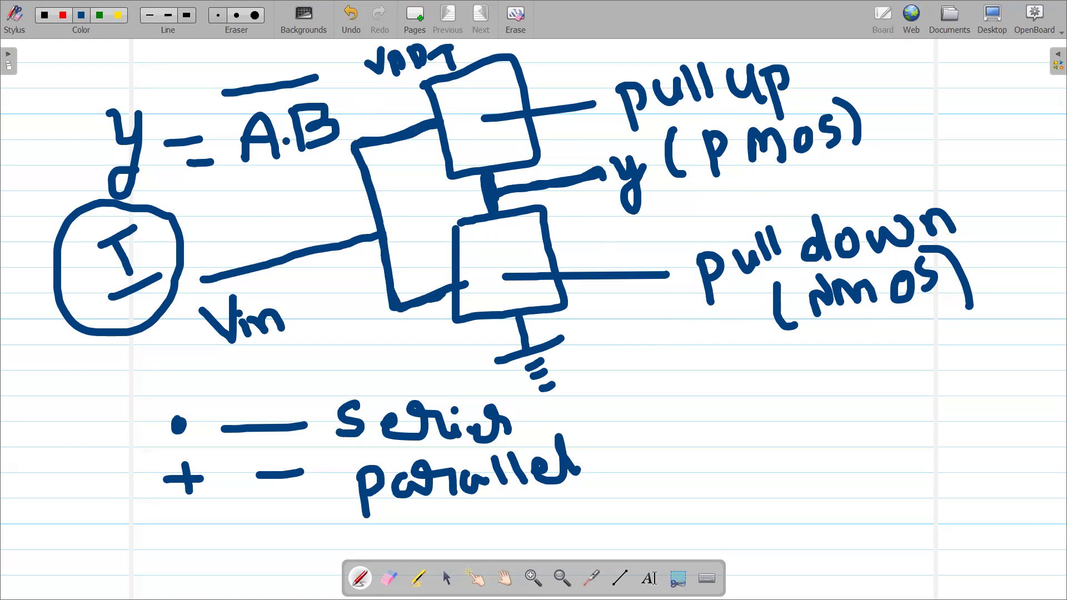
pyautogui.moveTo(390, 94); pyautogui.dragTo(423, 71)
pyautogui.moveTo(549, 404); pyautogui.dragTo(572, 391)
pyautogui.moveTo(600, 335)
pyautogui.mouseDown()
pyautogui.moveTo(618, 370)
pyautogui.moveTo(627, 353)
pyautogui.moveTo(657, 354)
pyautogui.mouseUp()
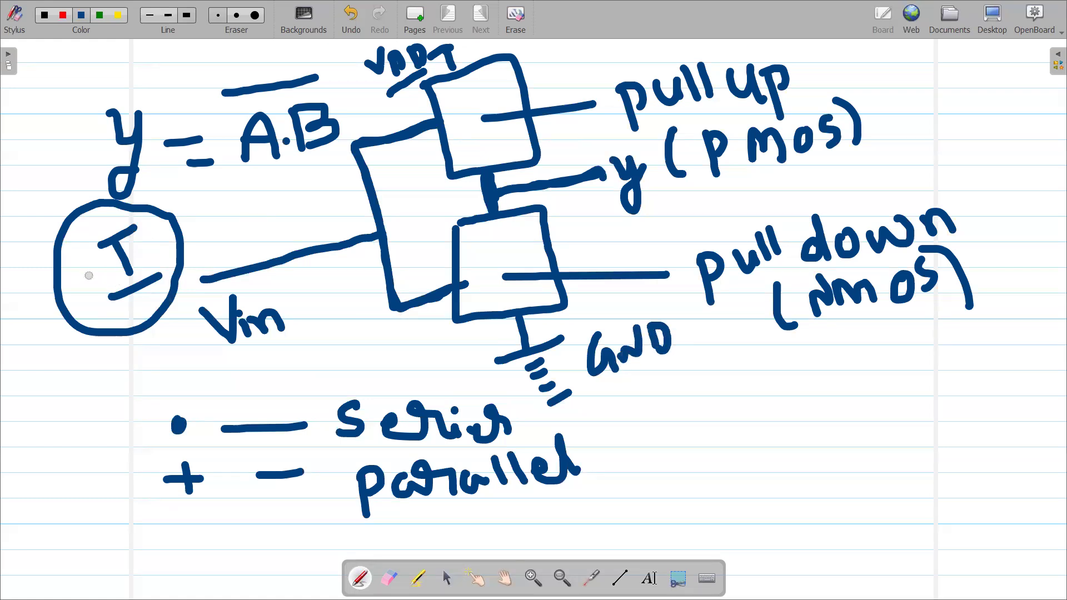
# Step: Number the series and parallel rules II, and mark the equation with an arrow to the overbar, a plus sign and parentheses
pyautogui.moveTo(68, 414)
pyautogui.mouseDown()
pyautogui.moveTo(87, 438)
pyautogui.moveTo(88, 388)
pyautogui.mouseUp()
pyautogui.moveTo(75, 457); pyautogui.dragTo(104, 440)
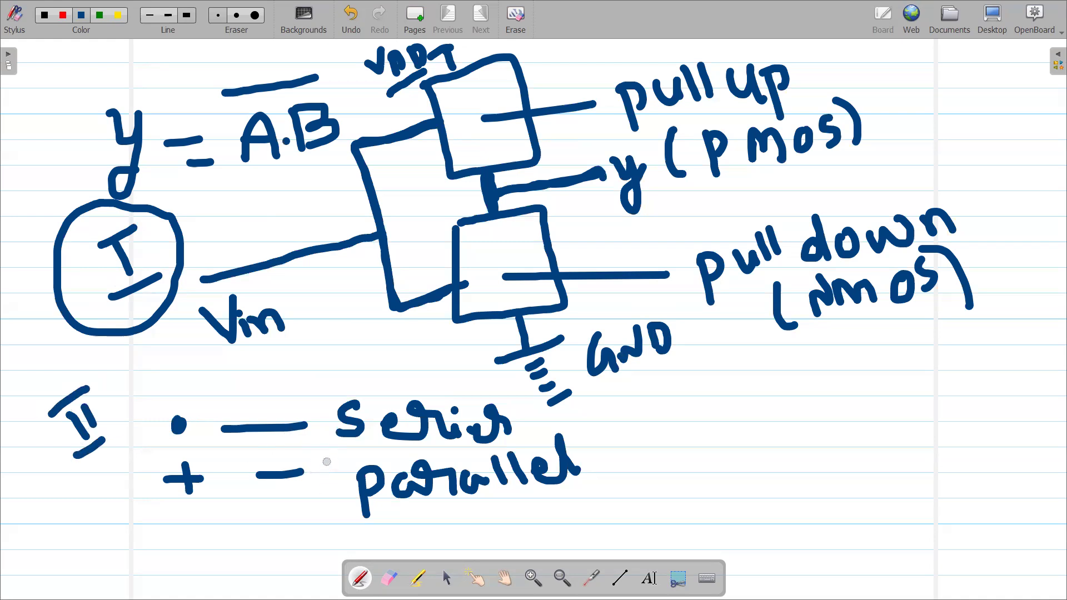
pyautogui.moveTo(178, 57)
pyautogui.mouseDown()
pyautogui.moveTo(242, 78)
pyautogui.moveTo(251, 59)
pyautogui.mouseUp()
pyautogui.moveTo(274, 168)
pyautogui.mouseDown()
pyautogui.moveTo(309, 157)
pyautogui.moveTo(301, 187)
pyautogui.mouseUp()
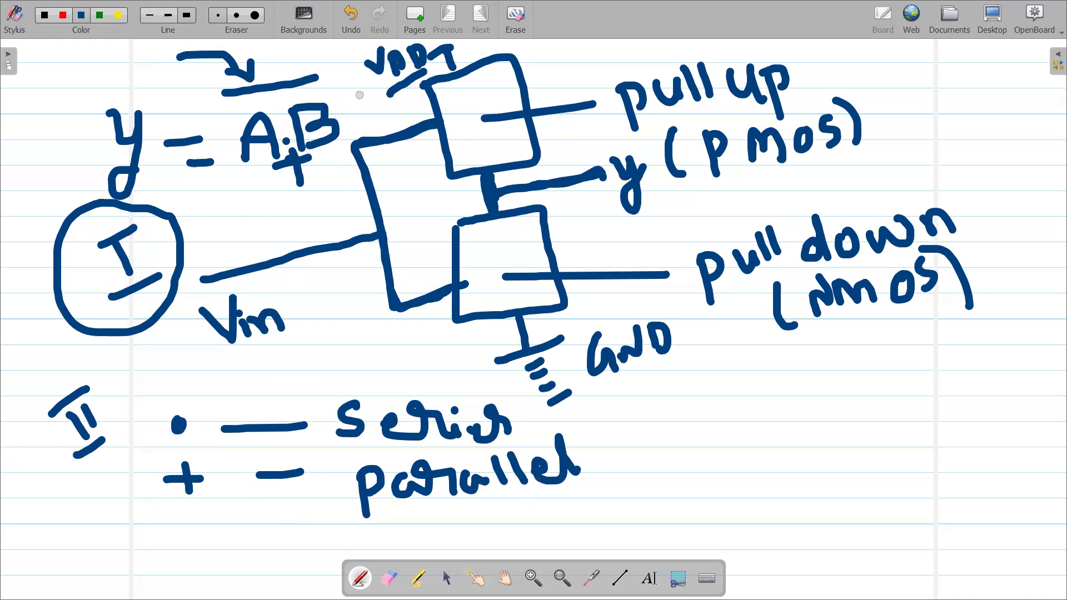
pyautogui.moveTo(235, 118); pyautogui.dragTo(257, 182)
pyautogui.moveTo(332, 92); pyautogui.dragTo(360, 135)
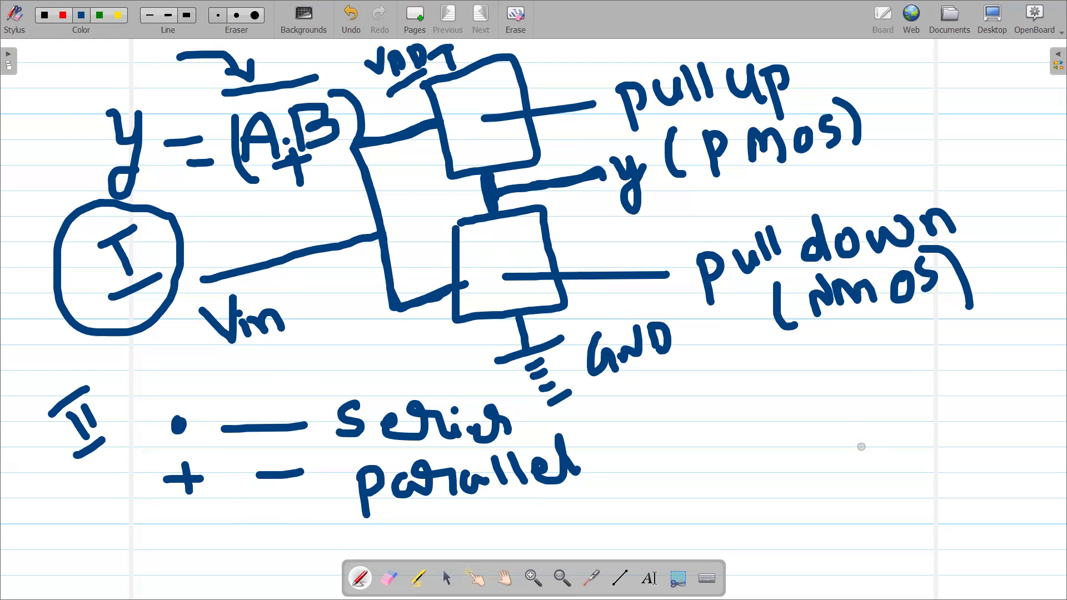
# Step: Write the heading "III Dual" below the pull-down label, with bars above and below the numeral
pyautogui.moveTo(731, 444)
pyautogui.mouseDown()
pyautogui.moveTo(741, 482)
pyautogui.moveTo(783, 474)
pyautogui.mouseUp()
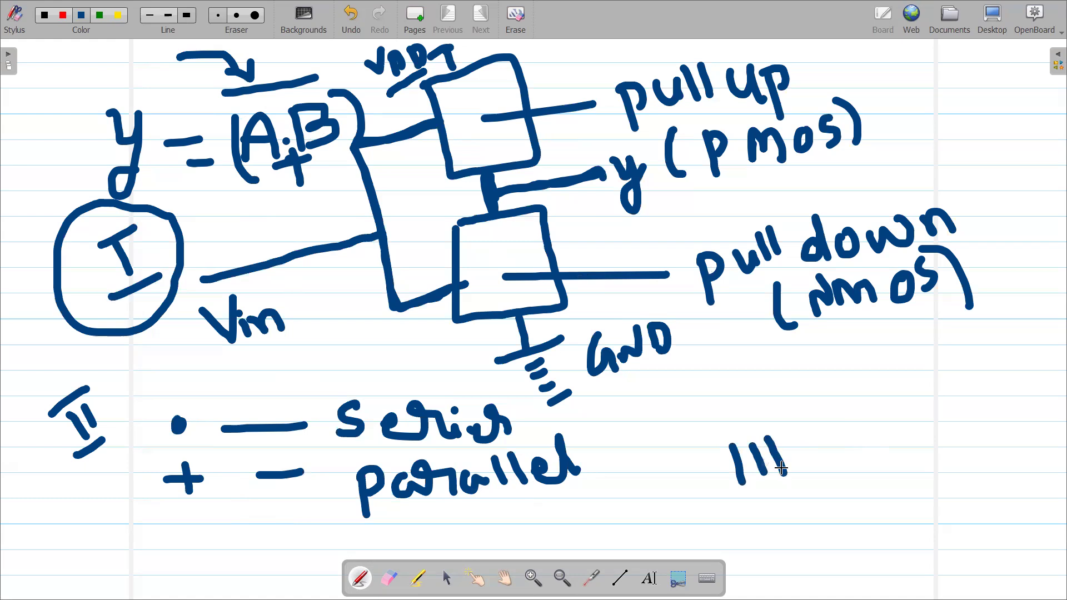
pyautogui.moveTo(717, 453); pyautogui.dragTo(784, 423)
pyautogui.moveTo(739, 498); pyautogui.dragTo(816, 465)
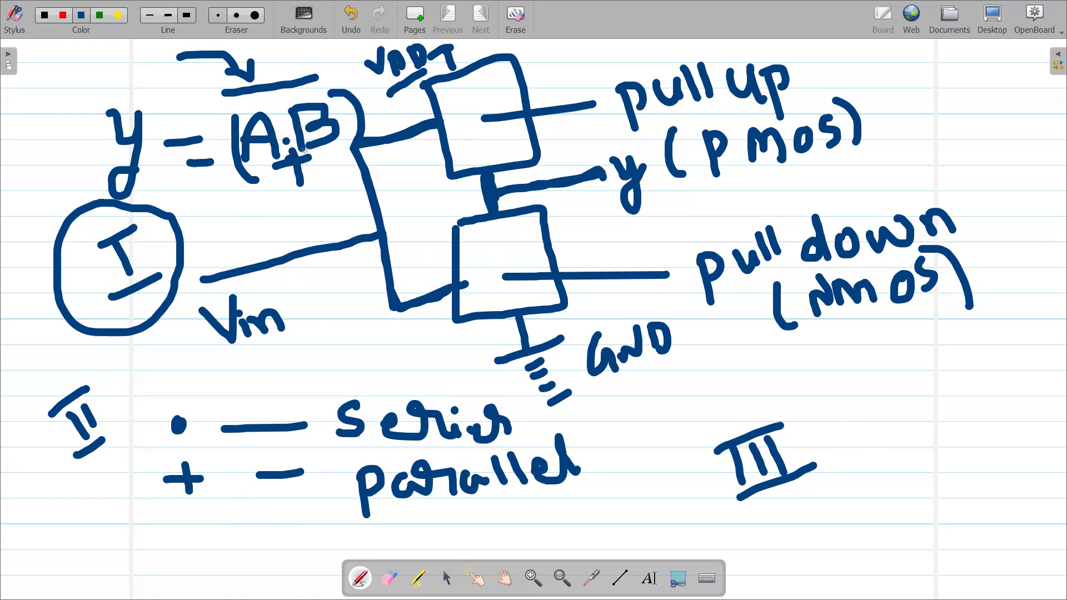
pyautogui.moveTo(831, 401)
pyautogui.mouseDown()
pyautogui.moveTo(848, 451)
pyautogui.moveTo(851, 395)
pyautogui.moveTo(856, 456)
pyautogui.mouseUp()
pyautogui.moveTo(890, 402)
pyautogui.mouseDown()
pyautogui.moveTo(892, 414)
pyautogui.moveTo(929, 433)
pyautogui.mouseUp()
pyautogui.moveTo(955, 395)
pyautogui.mouseDown()
pyautogui.moveTo(944, 402)
pyautogui.moveTo(959, 418)
pyautogui.mouseUp()
pyautogui.moveTo(983, 368); pyautogui.dragTo(991, 405)
# Step: Write the dual example beneath the III heading as "A B" with "A + B" under it
pyautogui.moveTo(884, 498)
pyautogui.mouseDown()
pyautogui.moveTo(929, 496)
pyautogui.moveTo(923, 473)
pyautogui.moveTo(967, 481)
pyautogui.mouseUp()
pyautogui.moveTo(958, 444); pyautogui.dragTo(968, 479)
pyautogui.moveTo(854, 582)
pyautogui.mouseDown()
pyautogui.moveTo(856, 570)
pyautogui.moveTo(892, 573)
pyautogui.moveTo(899, 555)
pyautogui.moveTo(978, 532)
pyautogui.moveTo(955, 545)
pyautogui.moveTo(970, 571)
pyautogui.mouseUp()
pyautogui.moveTo(981, 530); pyautogui.dragTo(1002, 547)
pyautogui.moveTo(988, 507); pyautogui.dragTo(1003, 547)
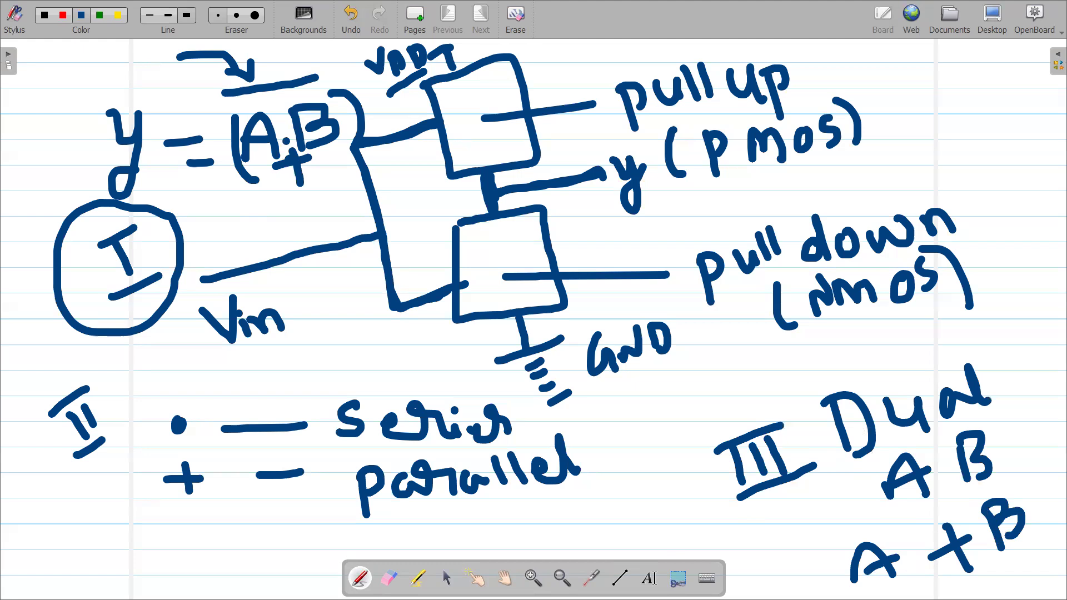
# Step: Write the Roman numeral IV with bars above and below it in the blank area under the existing notes
pyautogui.click(504, 578)
pyautogui.moveTo(636, 507); pyautogui.dragTo(570, 340)
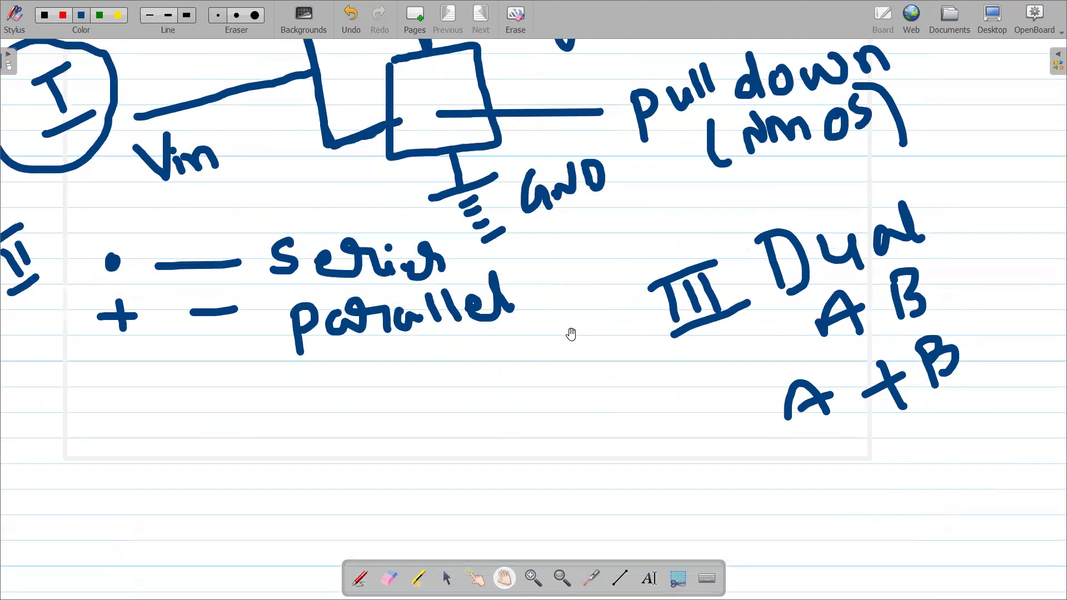
pyautogui.scroll(-1, 881, 402)
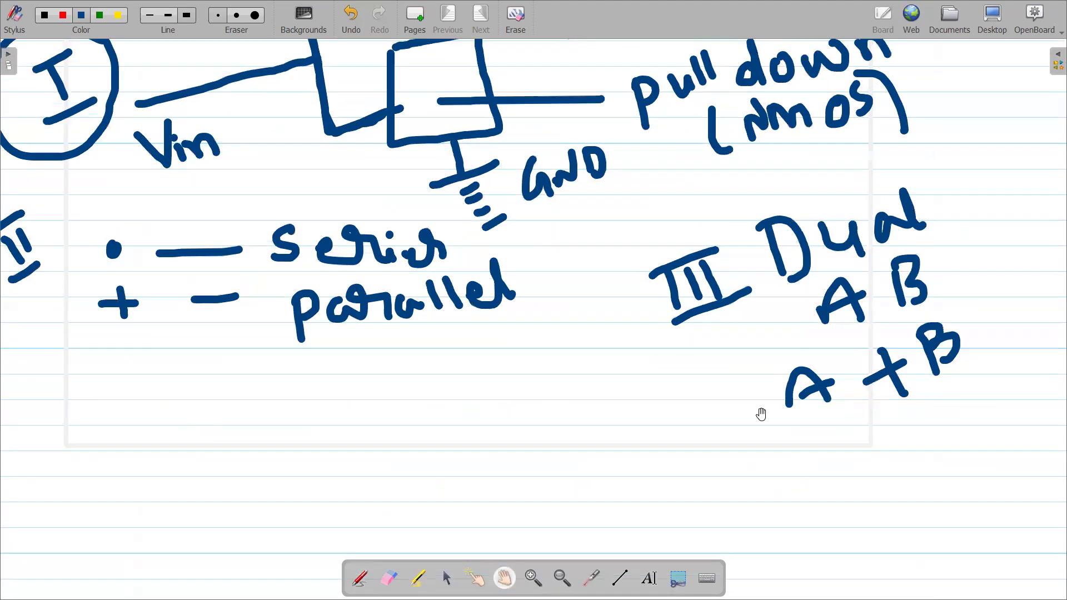
pyautogui.moveTo(513, 503)
pyautogui.mouseDown()
pyautogui.moveTo(526, 512)
pyautogui.moveTo(493, 417)
pyautogui.moveTo(481, 438)
pyautogui.moveTo(494, 478)
pyautogui.moveTo(527, 477)
pyautogui.moveTo(528, 432)
pyautogui.mouseUp()
pyautogui.click(362, 582)
pyautogui.moveTo(462, 448); pyautogui.dragTo(520, 418)
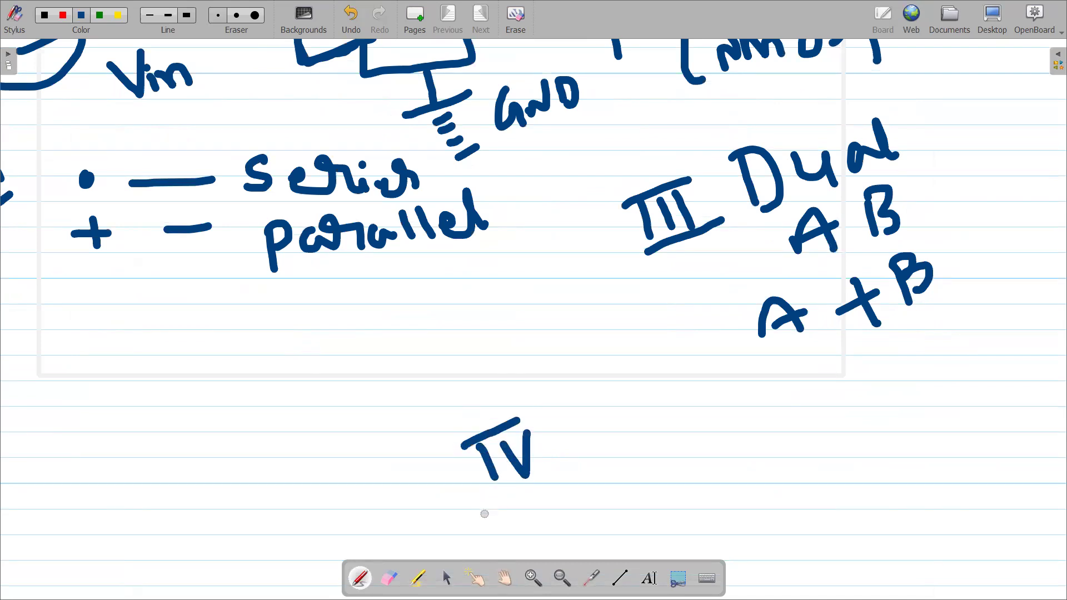
pyautogui.moveTo(485, 513); pyautogui.dragTo(559, 481)
# Step: Write the rules "· — series" and "+ — parallel" beside the numeral IV
pyautogui.moveTo(693, 460); pyautogui.dragTo(737, 451)
pyautogui.moveTo(809, 429)
pyautogui.mouseDown()
pyautogui.moveTo(784, 441)
pyautogui.moveTo(787, 456)
pyautogui.mouseUp()
pyautogui.moveTo(838, 436)
pyautogui.mouseDown()
pyautogui.moveTo(842, 453)
pyautogui.moveTo(888, 417)
pyautogui.moveTo(911, 427)
pyautogui.moveTo(931, 418)
pyautogui.moveTo(956, 432)
pyautogui.mouseUp()
pyautogui.moveTo(642, 522)
pyautogui.mouseDown()
pyautogui.moveTo(704, 502)
pyautogui.moveTo(678, 510)
pyautogui.moveTo(682, 530)
pyautogui.mouseUp()
pyautogui.moveTo(756, 512)
pyautogui.mouseDown()
pyautogui.moveTo(814, 497)
pyautogui.moveTo(873, 538)
pyautogui.mouseUp()
pyautogui.moveTo(852, 488)
pyautogui.mouseDown()
pyautogui.moveTo(865, 504)
pyautogui.moveTo(920, 507)
pyautogui.mouseUp()
pyautogui.moveTo(927, 492)
pyautogui.mouseDown()
pyautogui.moveTo(948, 466)
pyautogui.moveTo(952, 492)
pyautogui.moveTo(985, 454)
pyautogui.moveTo(1003, 452)
pyautogui.moveTo(1013, 475)
pyautogui.mouseUp()
pyautogui.moveTo(1026, 459); pyautogui.dragTo(1045, 453)
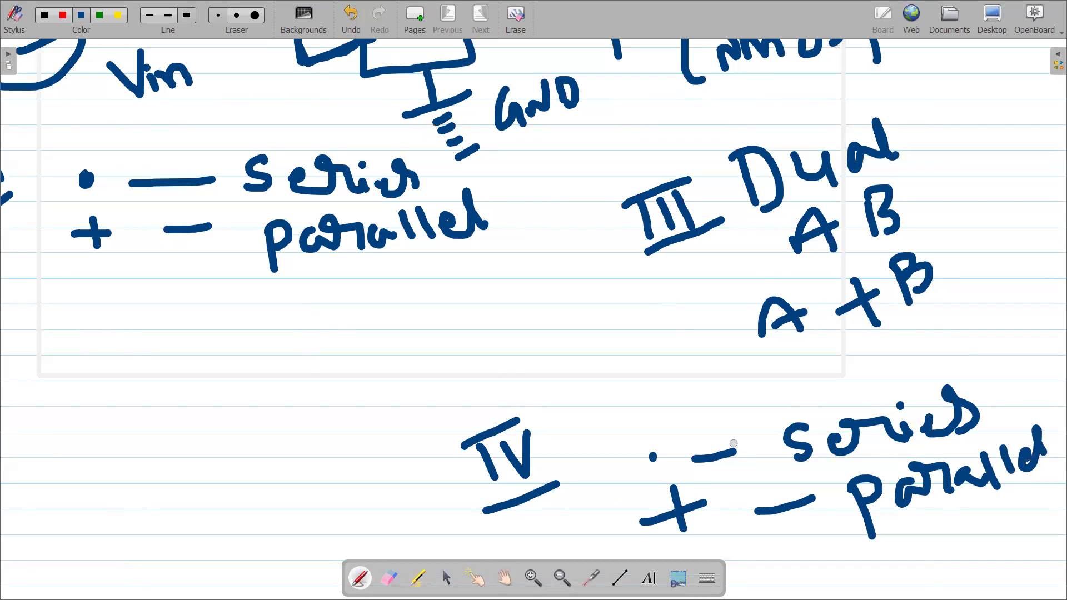
# Step: Write the equation y = AB in the blank space beside heading IV, under the first series and parallel rules
pyautogui.click(504, 578)
pyautogui.moveTo(519, 178); pyautogui.dragTo(671, 446)
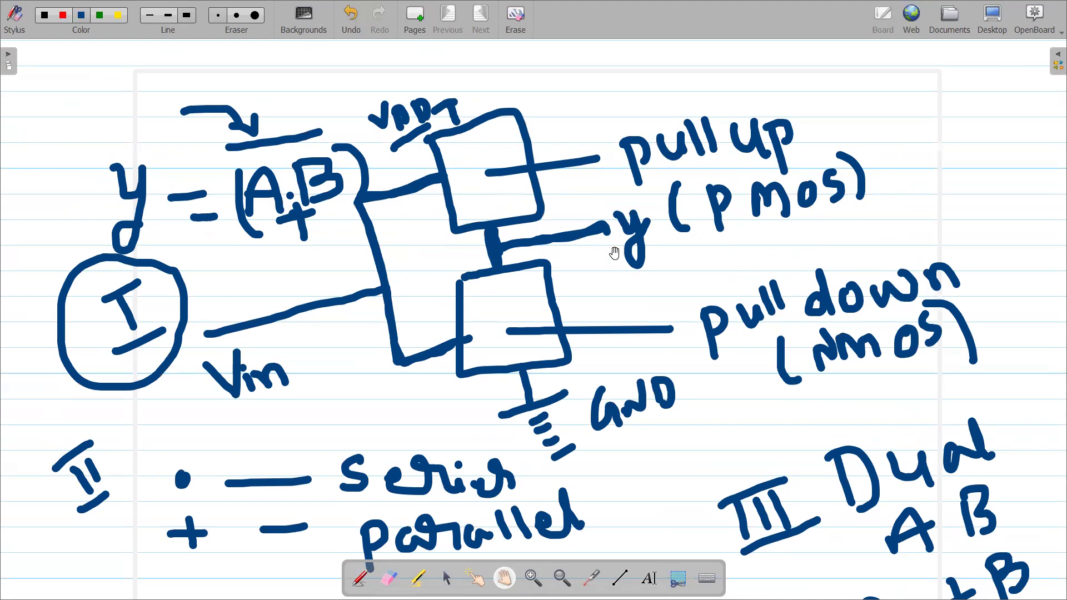
pyautogui.moveTo(661, 439); pyautogui.dragTo(677, 121)
pyautogui.click(360, 578)
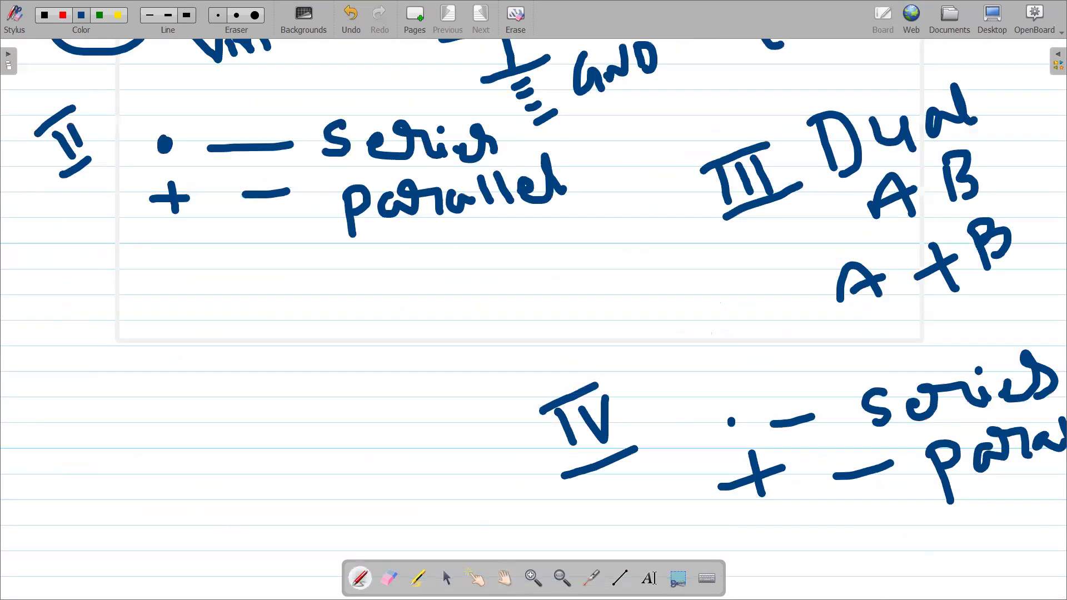
pyautogui.moveTo(10, 409)
pyautogui.mouseDown()
pyautogui.moveTo(64, 478)
pyautogui.moveTo(56, 441)
pyautogui.mouseUp()
pyautogui.moveTo(88, 427); pyautogui.dragTo(115, 412)
pyautogui.moveTo(106, 443)
pyautogui.mouseDown()
pyautogui.moveTo(195, 414)
pyautogui.moveTo(198, 424)
pyautogui.mouseUp()
pyautogui.moveTo(176, 412)
pyautogui.mouseDown()
pyautogui.moveTo(223, 387)
pyautogui.moveTo(242, 411)
pyautogui.mouseUp()
pyautogui.moveTo(233, 371); pyautogui.dragTo(248, 409)
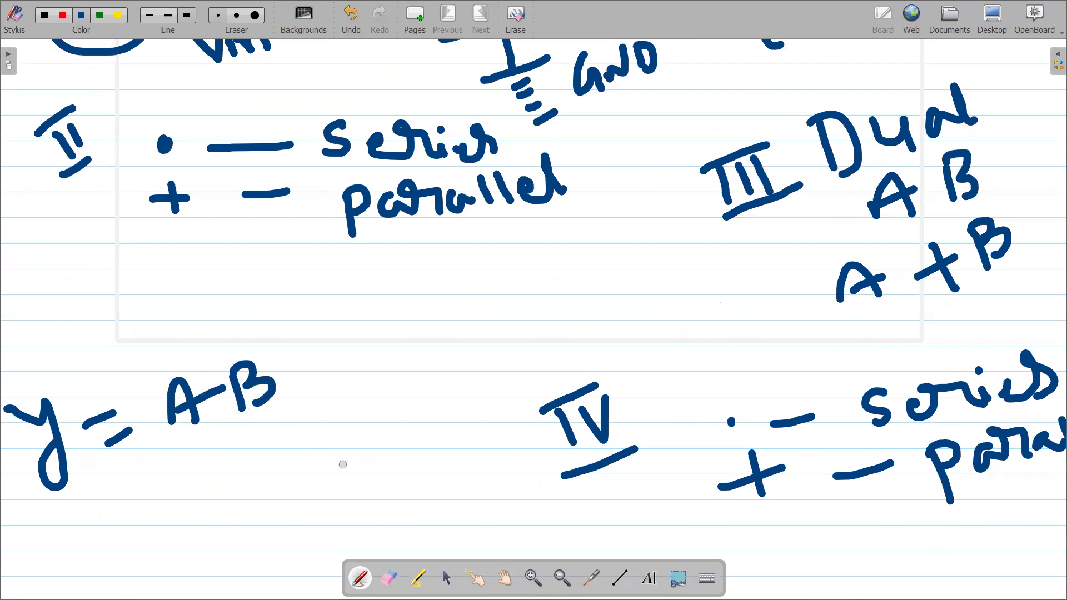
# Step: Review the pull-up and pull-down block diagram and the notes numbered I to IV
pyautogui.click(505, 579)
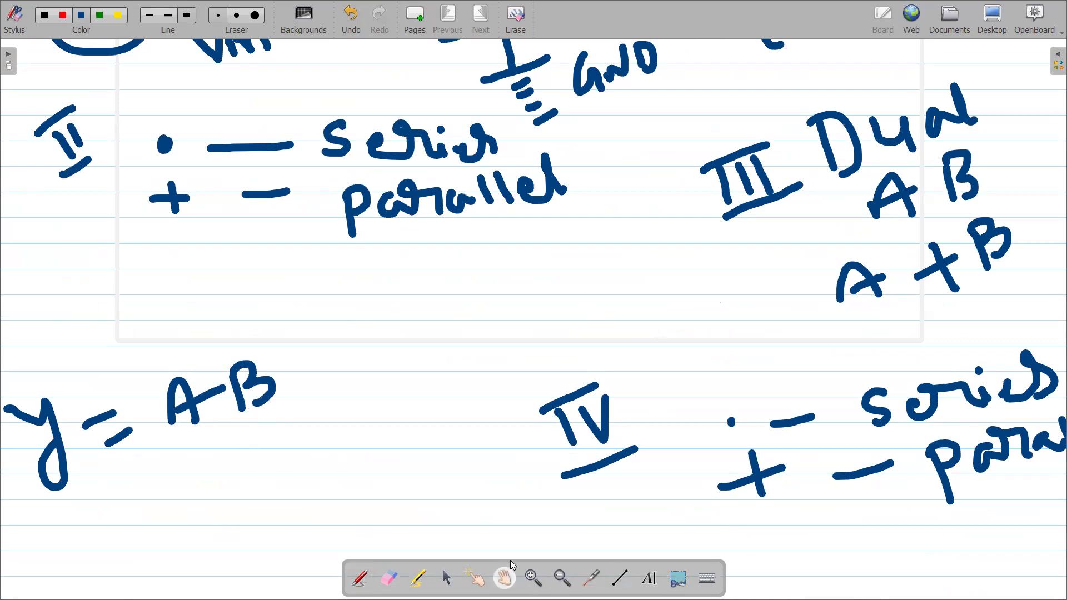
pyautogui.moveTo(538, 274); pyautogui.dragTo(548, 493)
pyautogui.moveTo(497, 249); pyautogui.dragTo(497, 355)
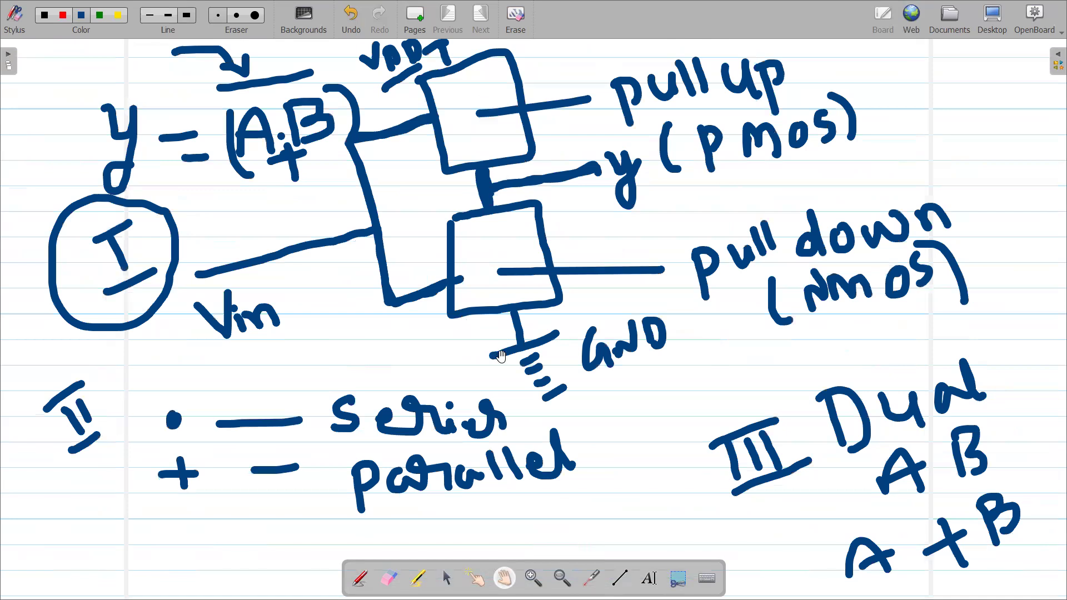
pyautogui.moveTo(871, 265); pyautogui.dragTo(910, 308)
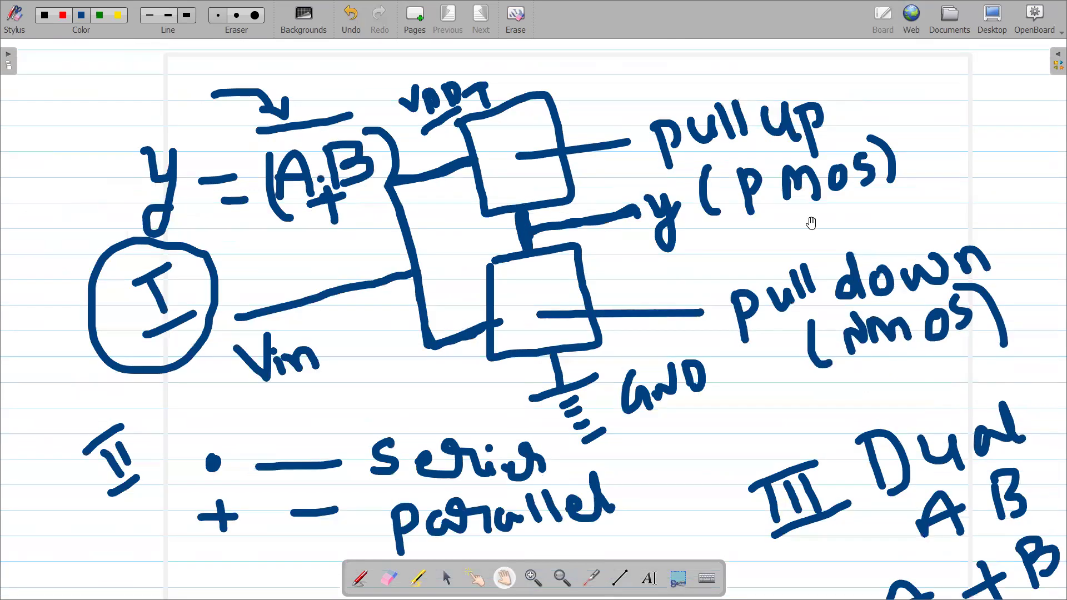
pyautogui.moveTo(401, 474); pyautogui.dragTo(410, 354)
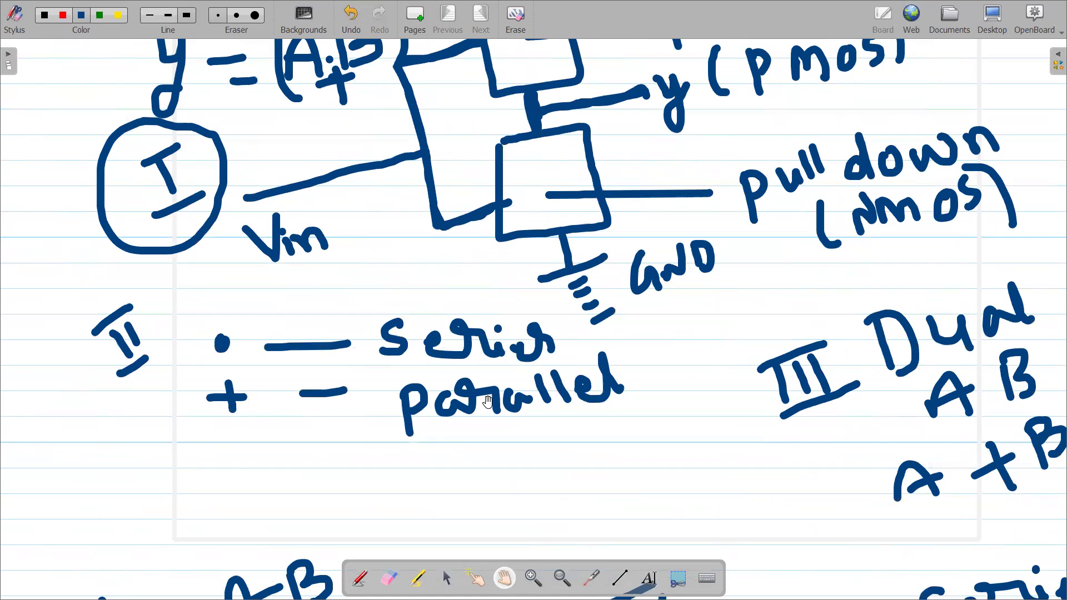
pyautogui.moveTo(628, 483); pyautogui.dragTo(454, 327)
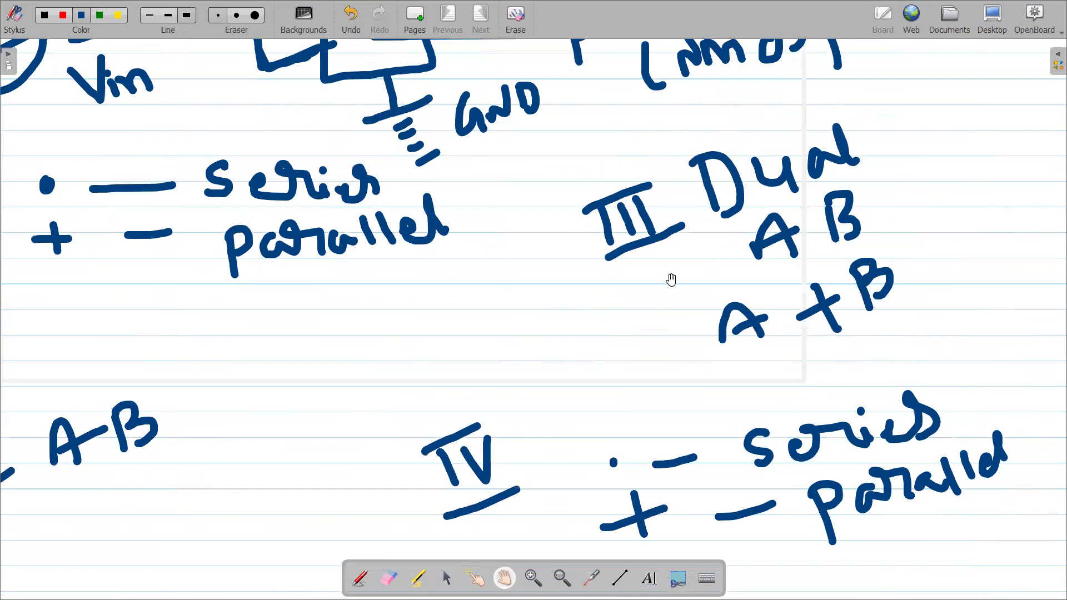
pyautogui.moveTo(676, 378)
pyautogui.mouseDown()
pyautogui.moveTo(681, 312)
pyautogui.moveTo(643, 302)
pyautogui.moveTo(691, 381)
pyautogui.moveTo(663, 373)
pyautogui.mouseUp()
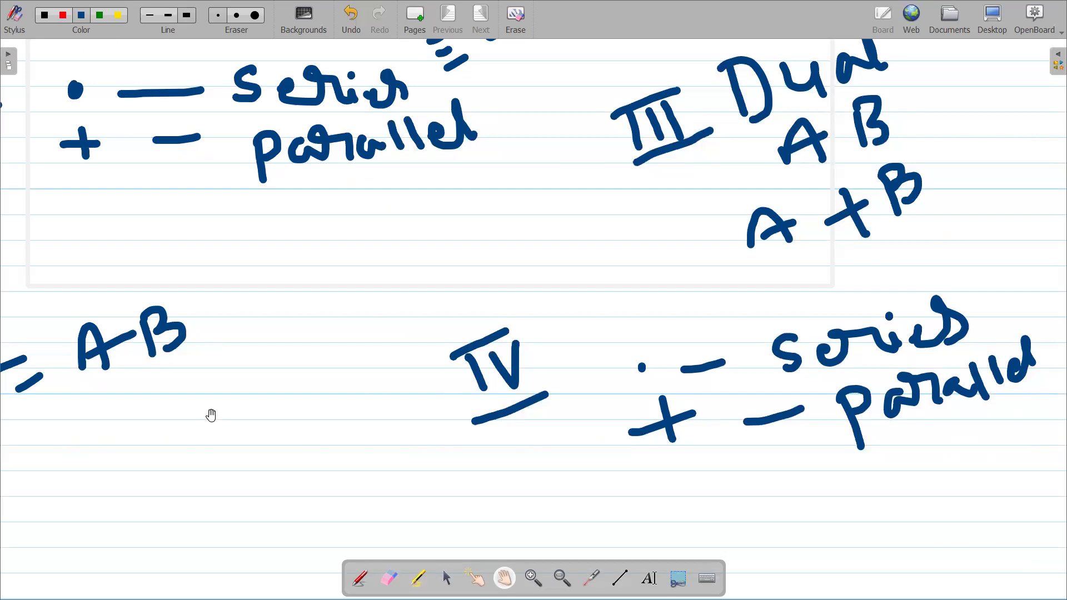
# Step: Draw a CMOS inverter below y = AB, with a bubbled PMOS over an NMOS, joined gates and a supply bar on top
pyautogui.moveTo(184, 424); pyautogui.dragTo(271, 383)
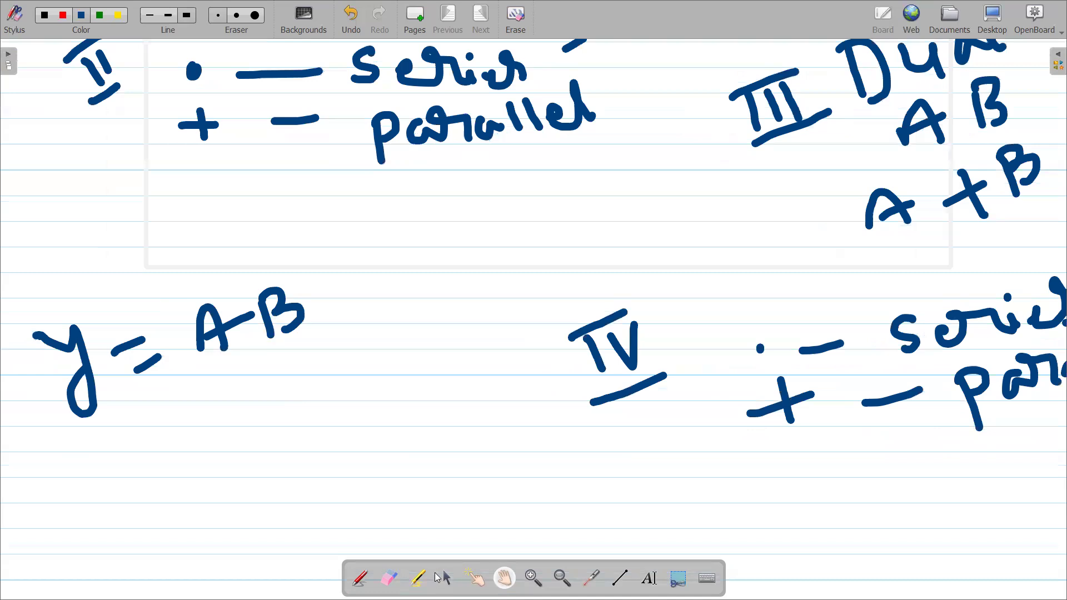
pyautogui.click(361, 578)
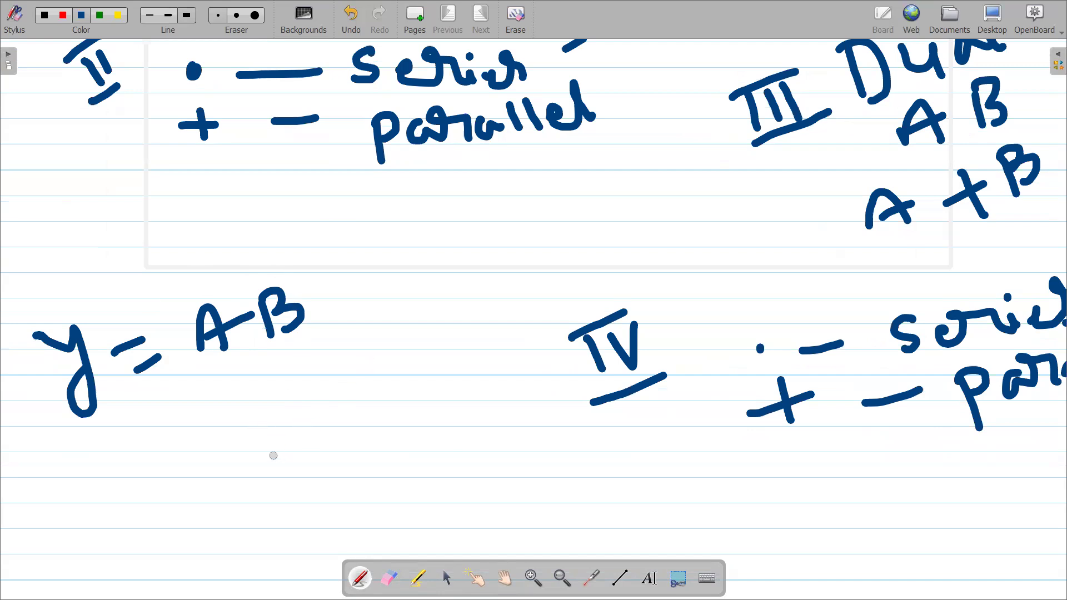
pyautogui.moveTo(309, 390)
pyautogui.mouseDown()
pyautogui.moveTo(322, 416)
pyautogui.moveTo(303, 463)
pyautogui.moveTo(344, 476)
pyautogui.moveTo(351, 492)
pyautogui.moveTo(327, 510)
pyautogui.moveTo(379, 530)
pyautogui.mouseUp()
pyautogui.moveTo(265, 433)
pyautogui.mouseDown()
pyautogui.moveTo(281, 466)
pyautogui.moveTo(257, 446)
pyautogui.moveTo(278, 462)
pyautogui.mouseUp()
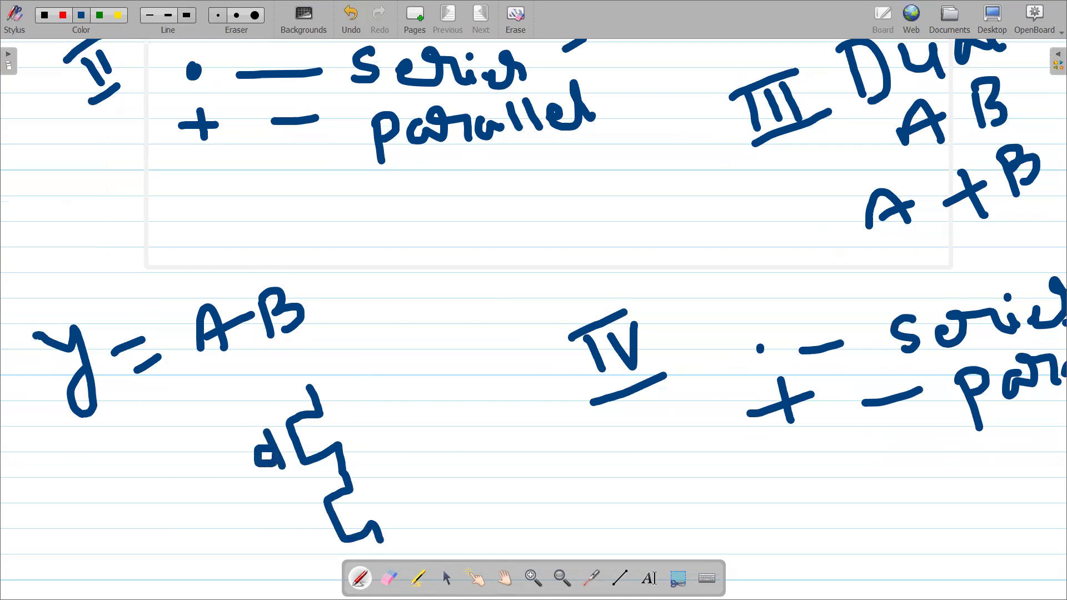
pyautogui.moveTo(310, 511); pyautogui.dragTo(327, 550)
pyautogui.moveTo(259, 460)
pyautogui.mouseDown()
pyautogui.moveTo(267, 517)
pyautogui.moveTo(322, 542)
pyautogui.mouseUp()
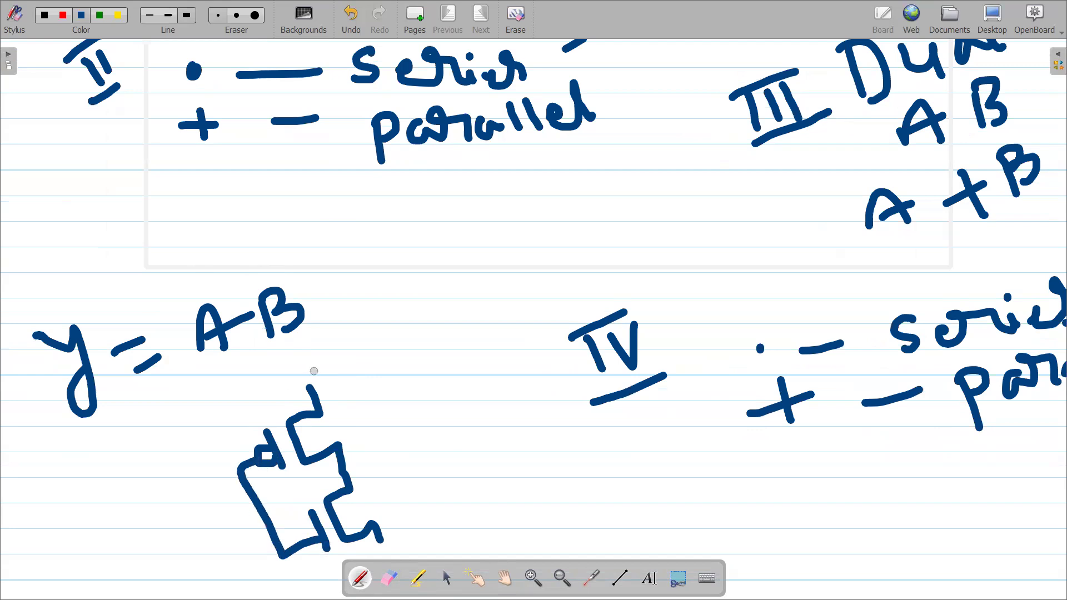
pyautogui.moveTo(298, 388); pyautogui.dragTo(326, 377)
# Step: Add an input line labelled y and an output line to the inverter, and write "Actual" beside the output with a slanted underline
pyautogui.moveTo(167, 554); pyautogui.dragTo(258, 510)
pyautogui.moveTo(144, 494)
pyautogui.mouseDown()
pyautogui.moveTo(177, 520)
pyautogui.moveTo(188, 484)
pyautogui.mouseUp()
pyautogui.moveTo(337, 469)
pyautogui.mouseDown()
pyautogui.moveTo(432, 429)
pyautogui.moveTo(444, 383)
pyautogui.moveTo(487, 384)
pyautogui.mouseUp()
pyautogui.moveTo(486, 333)
pyautogui.mouseDown()
pyautogui.moveTo(506, 376)
pyautogui.moveTo(510, 330)
pyautogui.mouseUp()
pyautogui.moveTo(514, 321)
pyautogui.mouseDown()
pyautogui.moveTo(519, 334)
pyautogui.moveTo(538, 312)
pyautogui.moveTo(545, 333)
pyautogui.mouseUp()
pyautogui.moveTo(552, 311)
pyautogui.mouseDown()
pyautogui.moveTo(584, 289)
pyautogui.moveTo(590, 306)
pyautogui.moveTo(464, 443)
pyautogui.mouseUp()
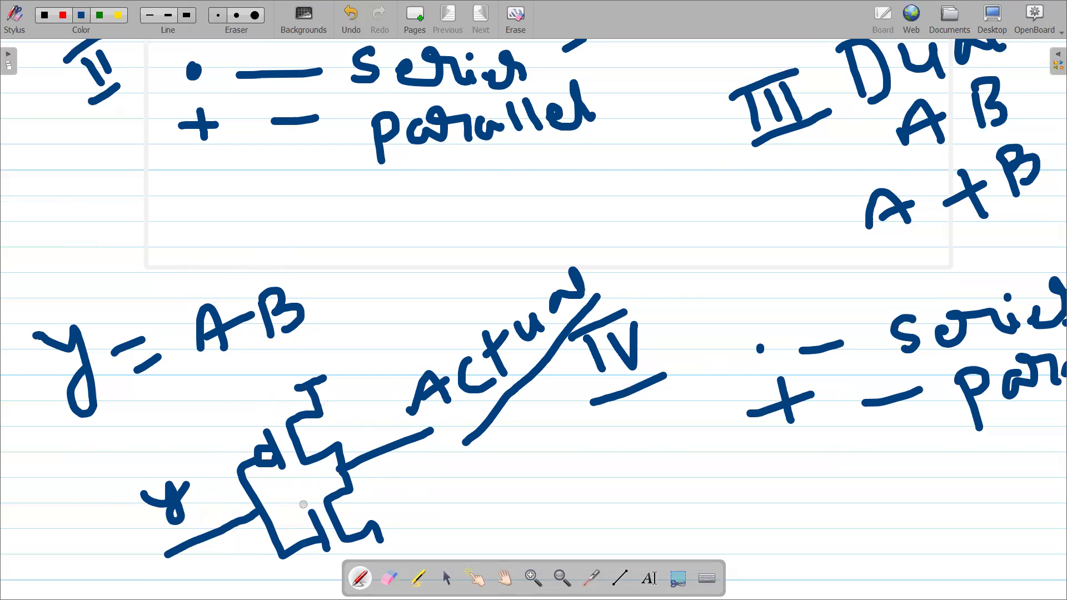
# Step: Review the pull-up and pull-down block diagram, the series/parallel and dual notes, and the inverter sketch
pyautogui.click(504, 577)
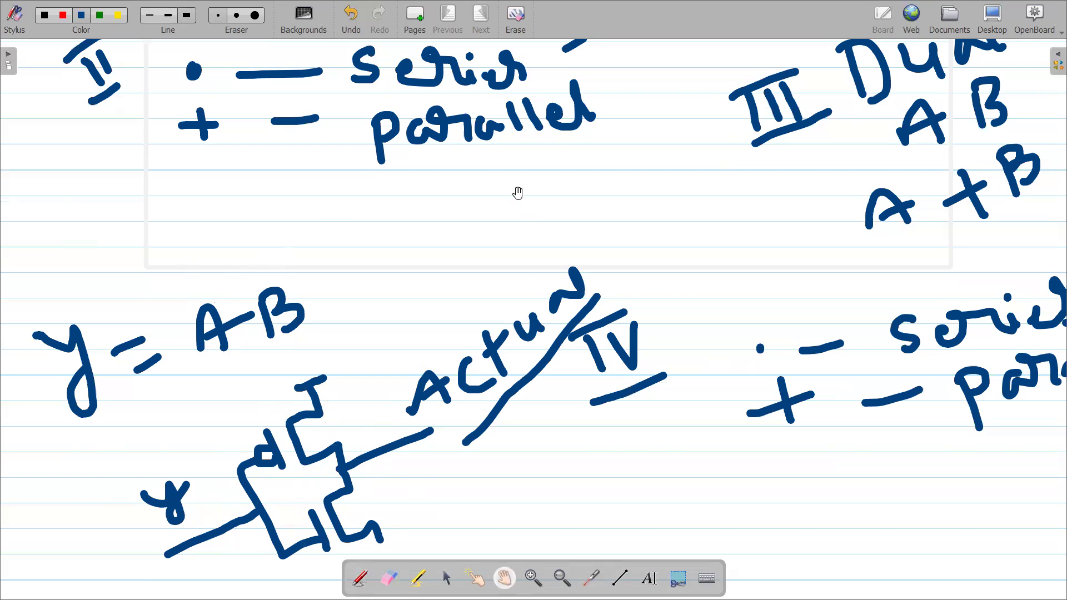
pyautogui.moveTo(517, 190); pyautogui.dragTo(495, 526)
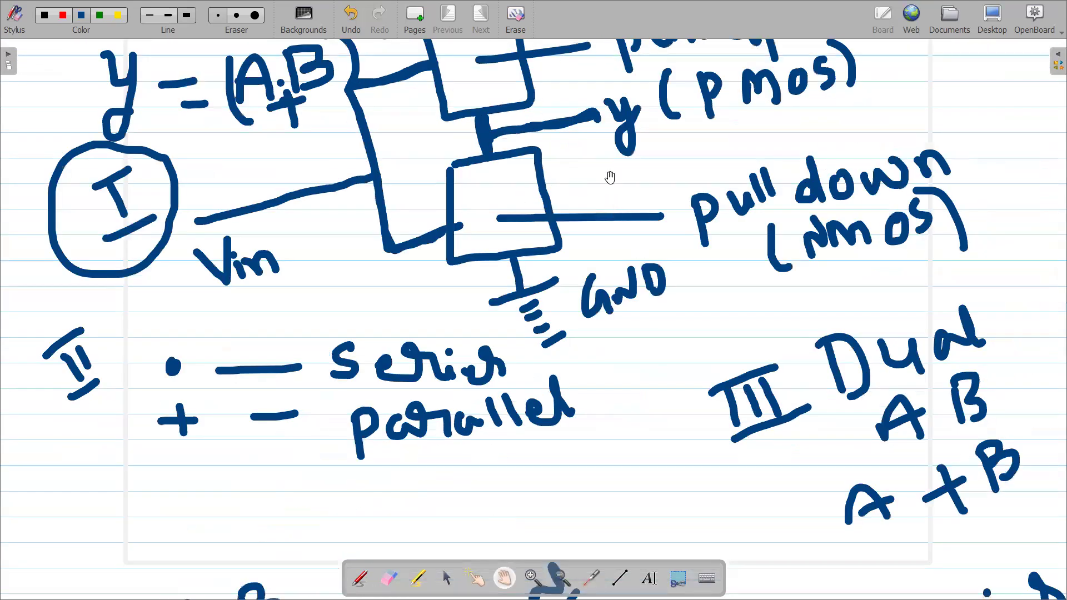
pyautogui.moveTo(609, 176); pyautogui.dragTo(612, 234)
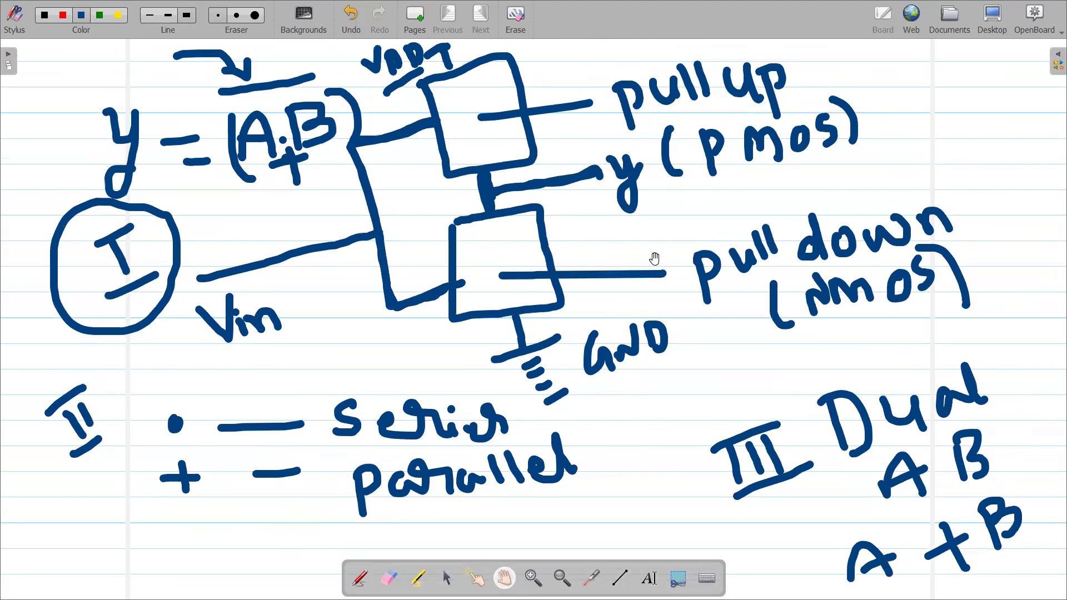
pyautogui.moveTo(466, 405); pyautogui.dragTo(462, 309)
pyautogui.scroll(-3, 394, 433)
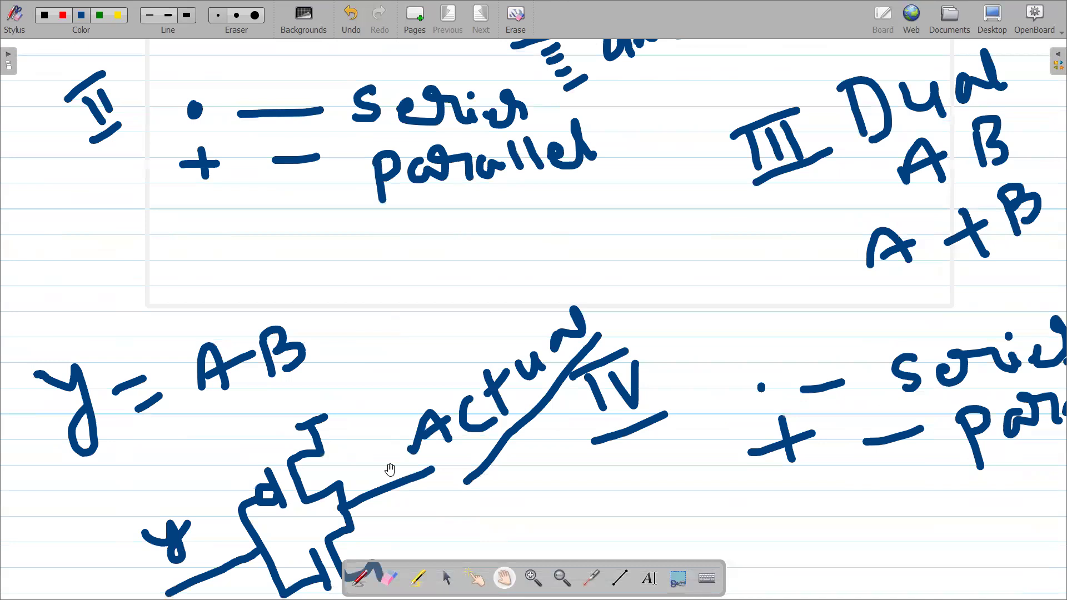
pyautogui.scroll(-1, 542, 292)
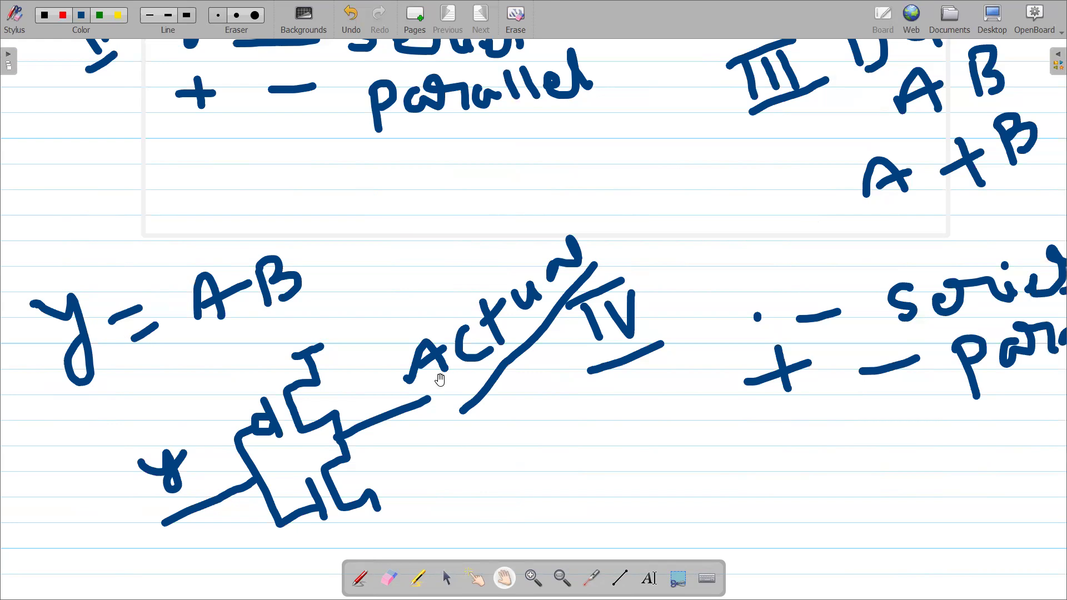
pyautogui.moveTo(427, 195); pyautogui.dragTo(426, 383)
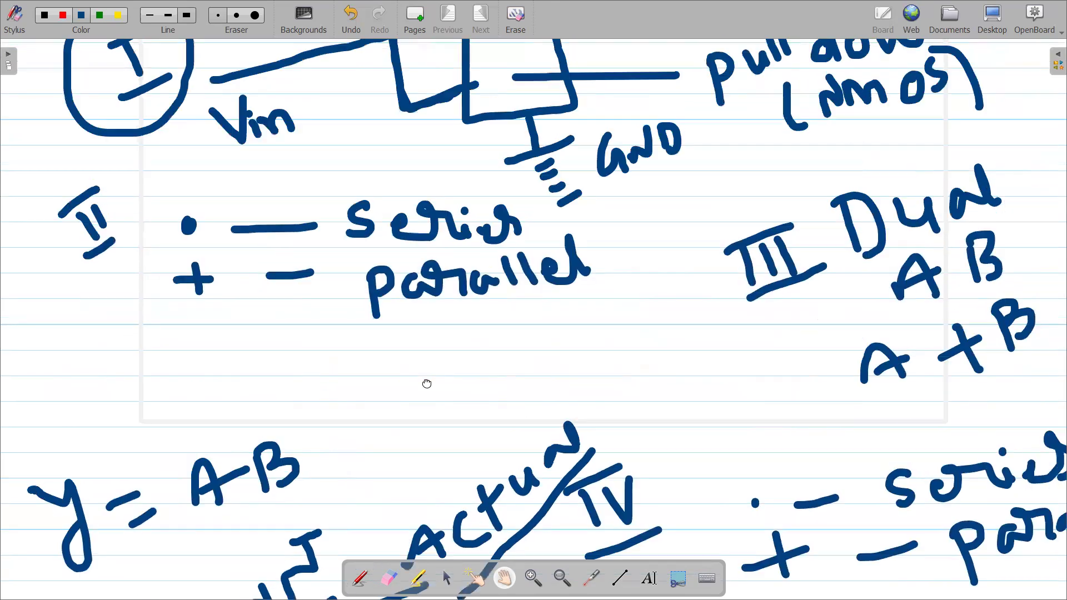
# Step: Add a new page and write y = AB with a bar over AB near its upper-left corner
pyautogui.click(418, 24)
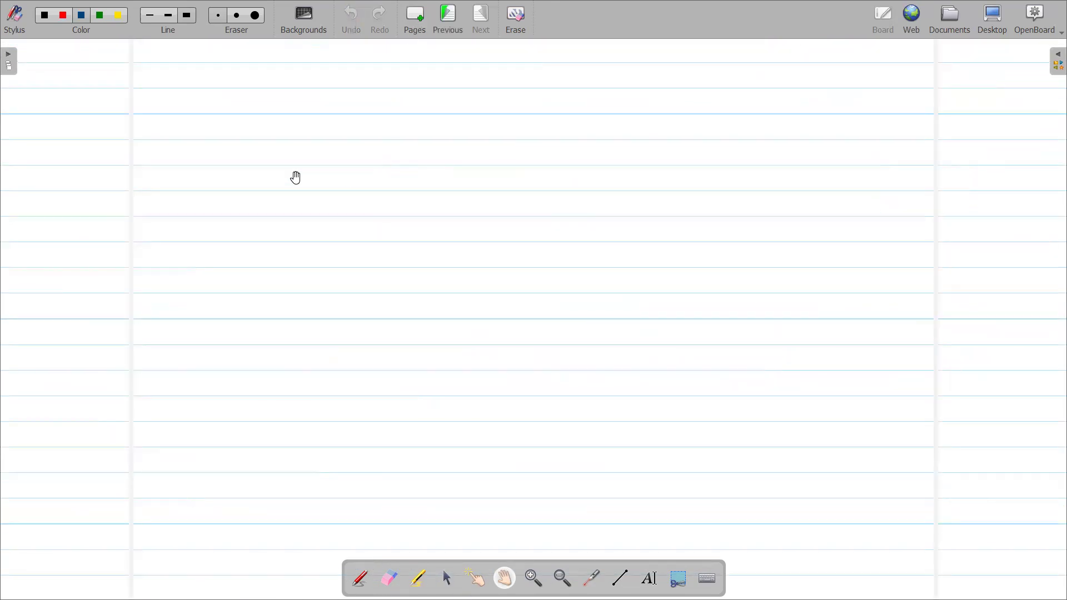
pyautogui.click(362, 577)
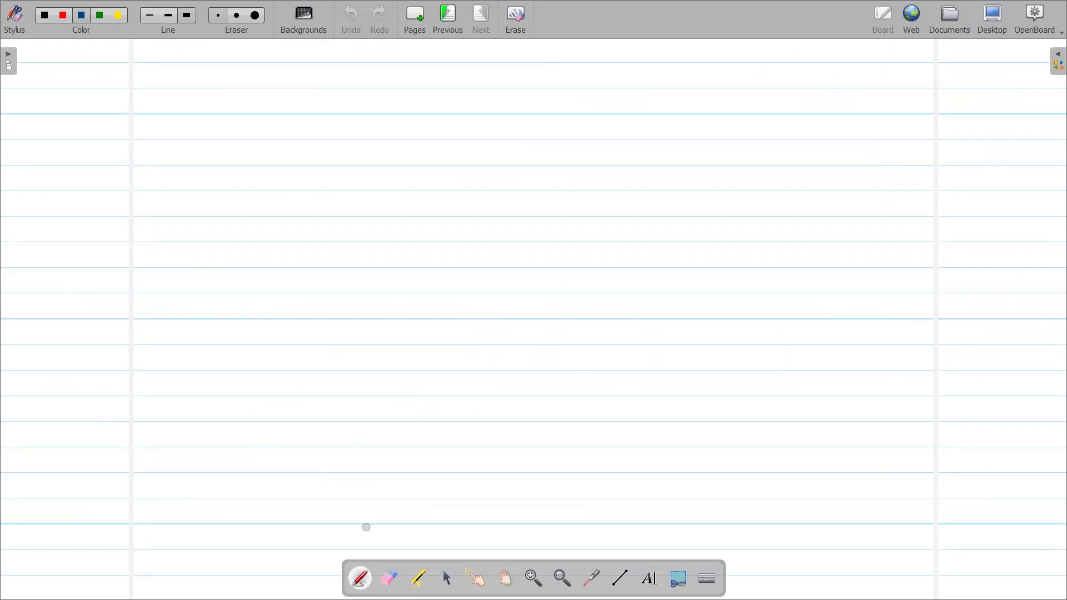
pyautogui.moveTo(70, 109)
pyautogui.mouseDown()
pyautogui.moveTo(98, 146)
pyautogui.moveTo(146, 113)
pyautogui.mouseUp()
pyautogui.moveTo(174, 115)
pyautogui.mouseDown()
pyautogui.moveTo(196, 136)
pyautogui.moveTo(199, 125)
pyautogui.moveTo(223, 132)
pyautogui.moveTo(247, 114)
pyautogui.moveTo(230, 134)
pyautogui.mouseUp()
pyautogui.moveTo(149, 88); pyautogui.dragTo(244, 65)
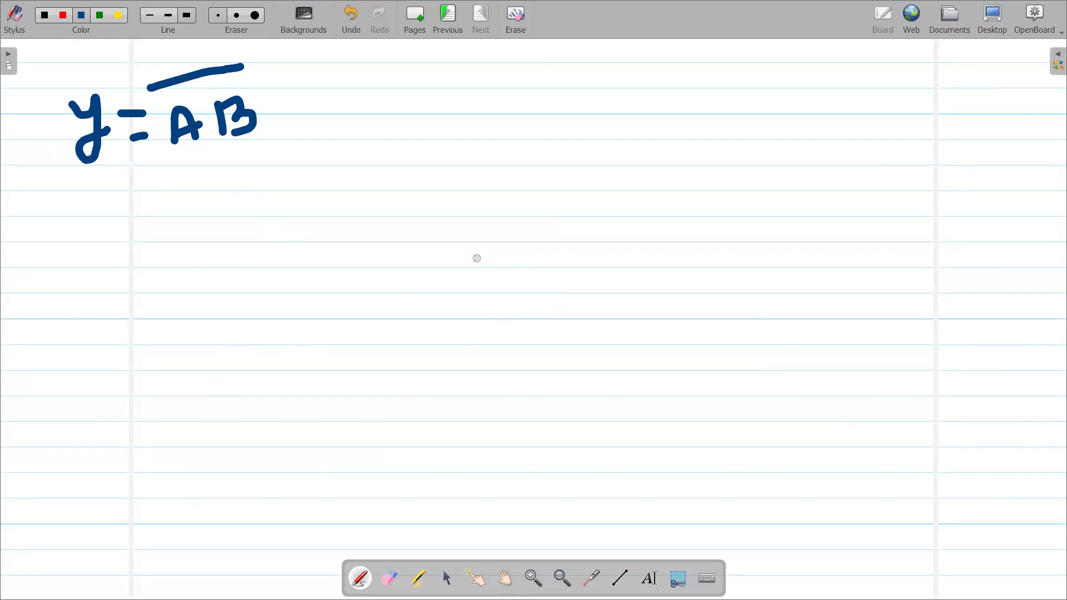
# Step: Mark input A with a circled 1 and input B with a circled 2 below the equation
pyautogui.moveTo(192, 155); pyautogui.dragTo(168, 243)
pyautogui.moveTo(158, 204)
pyautogui.mouseDown()
pyautogui.moveTo(150, 238)
pyautogui.moveTo(176, 205)
pyautogui.moveTo(158, 201)
pyautogui.mouseUp()
pyautogui.moveTo(257, 143)
pyautogui.mouseDown()
pyautogui.moveTo(260, 193)
pyautogui.moveTo(319, 262)
pyautogui.moveTo(260, 198)
pyautogui.mouseUp()
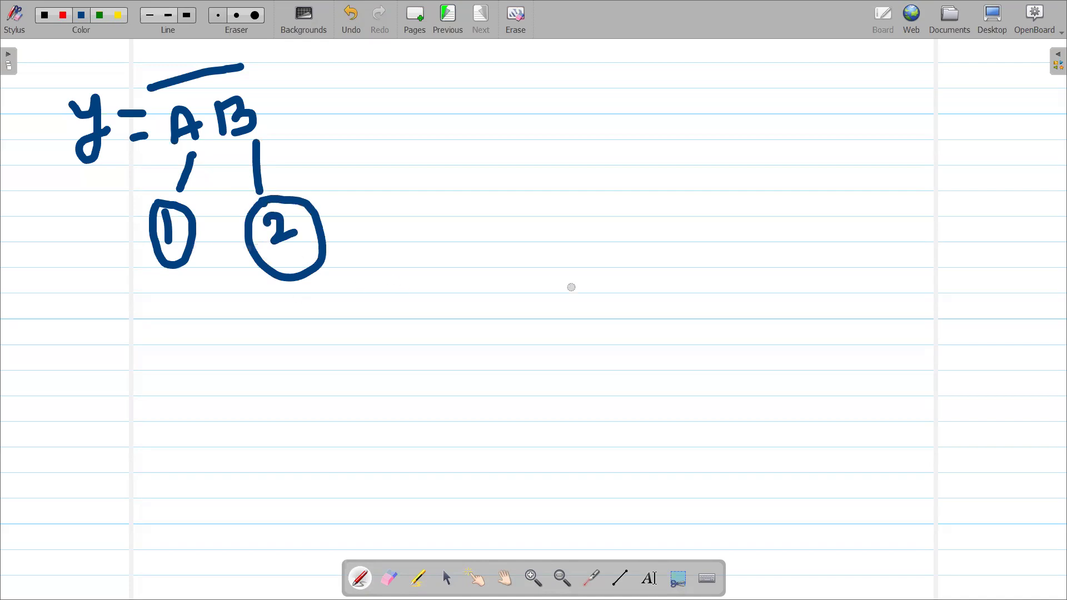
# Step: Draw two NMOS transistors one above the other and connect them in series for the pull-down network
pyautogui.moveTo(608, 268)
pyautogui.mouseDown()
pyautogui.moveTo(612, 299)
pyautogui.moveTo(581, 300)
pyautogui.moveTo(582, 347)
pyautogui.moveTo(614, 349)
pyautogui.moveTo(622, 374)
pyautogui.mouseUp()
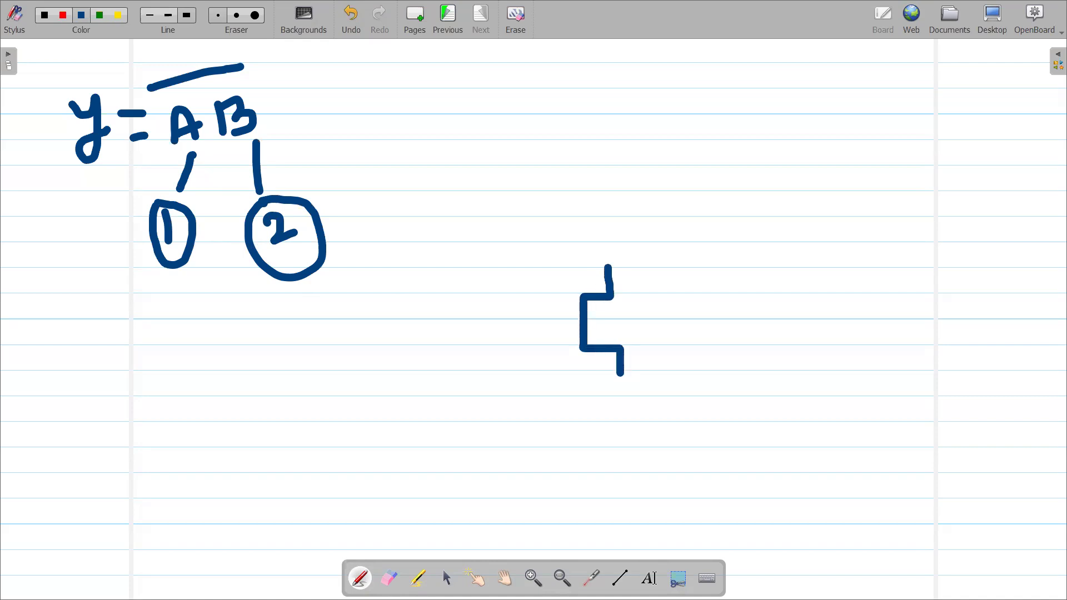
pyautogui.moveTo(555, 305); pyautogui.dragTo(562, 353)
pyautogui.moveTo(623, 403)
pyautogui.mouseDown()
pyautogui.moveTo(614, 434)
pyautogui.moveTo(599, 439)
pyautogui.moveTo(615, 479)
pyautogui.moveTo(650, 500)
pyautogui.mouseUp()
pyautogui.moveTo(580, 448); pyautogui.dragTo(589, 484)
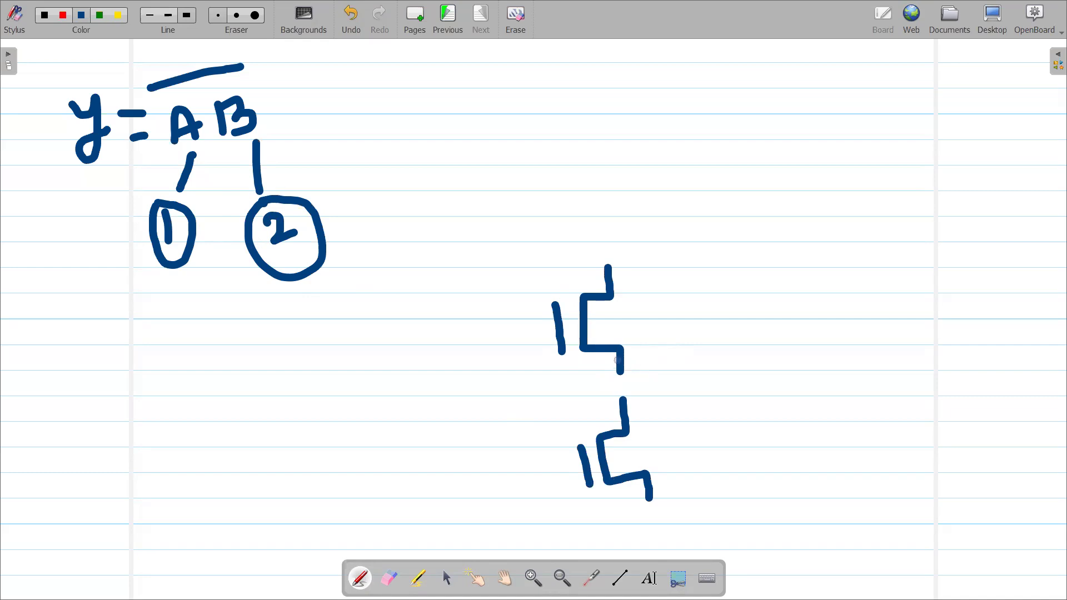
pyautogui.moveTo(620, 355); pyautogui.dragTo(630, 414)
# Step: Add gate input lines to the series NMOS transistors, labelling the upper one A and the lower one B
pyautogui.moveTo(557, 330)
pyautogui.mouseDown()
pyautogui.moveTo(480, 338)
pyautogui.moveTo(453, 286)
pyautogui.moveTo(464, 313)
pyautogui.mouseUp()
pyautogui.moveTo(528, 480); pyautogui.dragTo(583, 465)
pyautogui.moveTo(446, 431); pyautogui.dragTo(471, 468)
pyautogui.moveTo(447, 431); pyautogui.dragTo(475, 460)
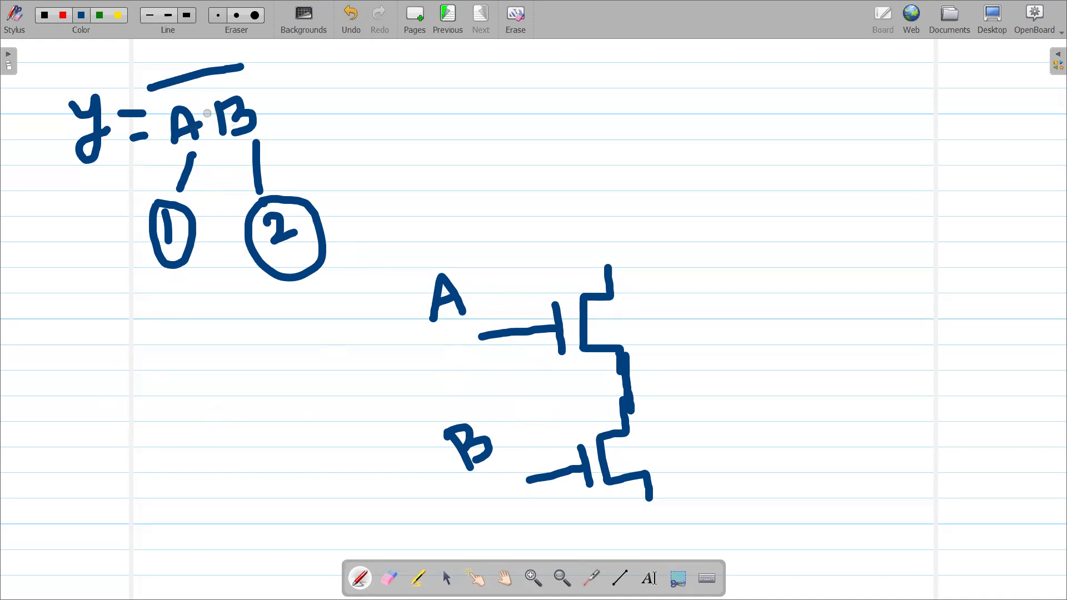
# Step: Bracket the bar over AB in the equation, and write AB above its dual A+B with a slanted dividing line in the lower-left area
pyautogui.moveTo(133, 62); pyautogui.dragTo(144, 100)
pyautogui.moveTo(244, 44); pyautogui.dragTo(266, 72)
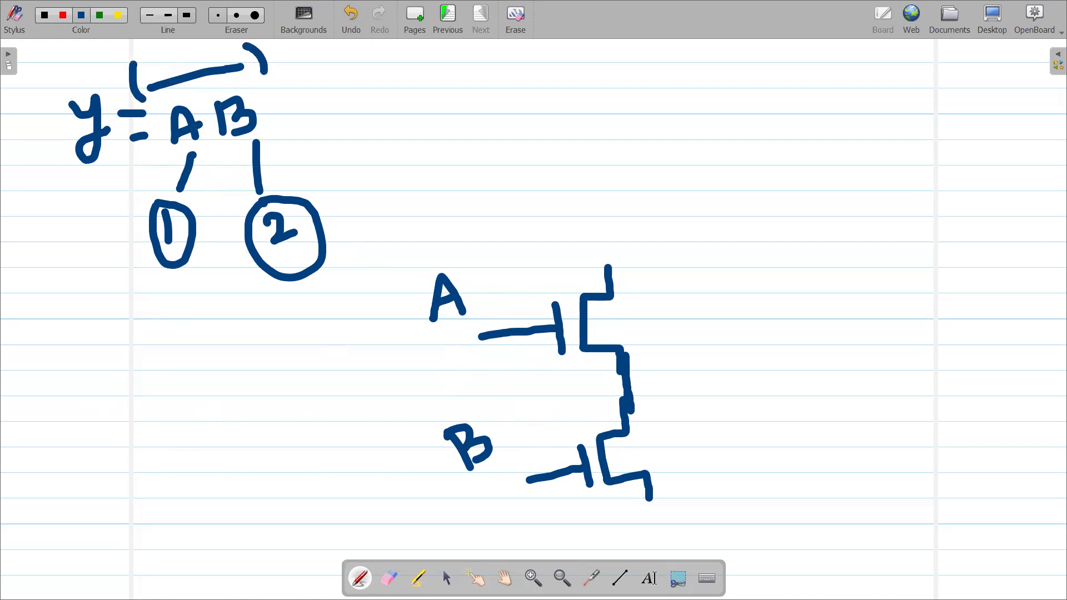
pyautogui.moveTo(58, 456)
pyautogui.mouseDown()
pyautogui.moveTo(67, 420)
pyautogui.moveTo(88, 457)
pyautogui.moveTo(87, 436)
pyautogui.moveTo(115, 451)
pyautogui.moveTo(138, 426)
pyautogui.moveTo(120, 444)
pyautogui.mouseUp()
pyautogui.moveTo(96, 538)
pyautogui.mouseDown()
pyautogui.moveTo(95, 553)
pyautogui.moveTo(123, 544)
pyautogui.moveTo(126, 524)
pyautogui.moveTo(173, 506)
pyautogui.moveTo(168, 549)
pyautogui.mouseUp()
pyautogui.moveTo(193, 479)
pyautogui.mouseDown()
pyautogui.moveTo(206, 517)
pyautogui.moveTo(194, 466)
pyautogui.moveTo(219, 488)
pyautogui.moveTo(214, 514)
pyautogui.mouseUp()
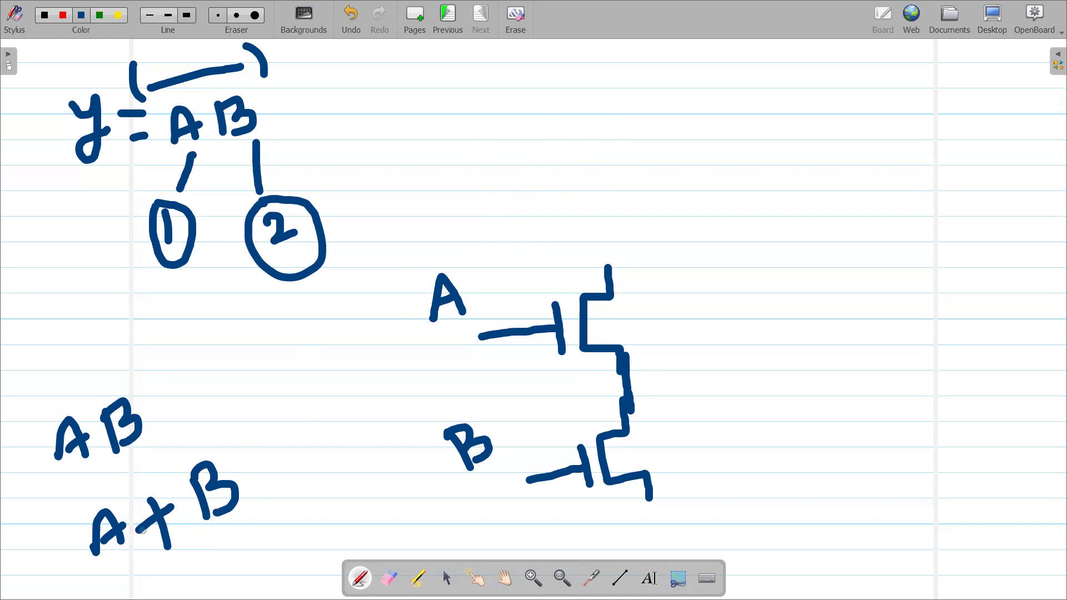
pyautogui.moveTo(48, 504); pyautogui.dragTo(261, 396)
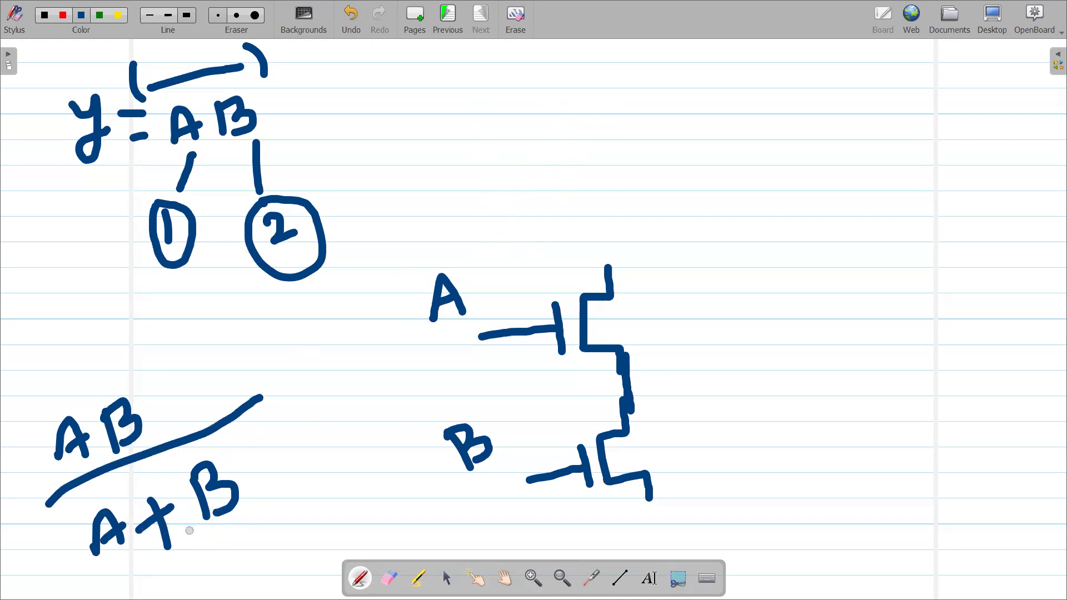
# Step: Draw two bubbled PMOS transistors side by side above the NMOS chain and join their upper and lower ends in parallel
pyautogui.moveTo(555, 83)
pyautogui.mouseDown()
pyautogui.moveTo(559, 103)
pyautogui.moveTo(529, 115)
pyautogui.moveTo(531, 163)
pyautogui.moveTo(571, 161)
pyautogui.moveTo(575, 201)
pyautogui.mouseUp()
pyautogui.moveTo(505, 117)
pyautogui.mouseDown()
pyautogui.moveTo(513, 173)
pyautogui.moveTo(485, 138)
pyautogui.moveTo(508, 153)
pyautogui.mouseUp()
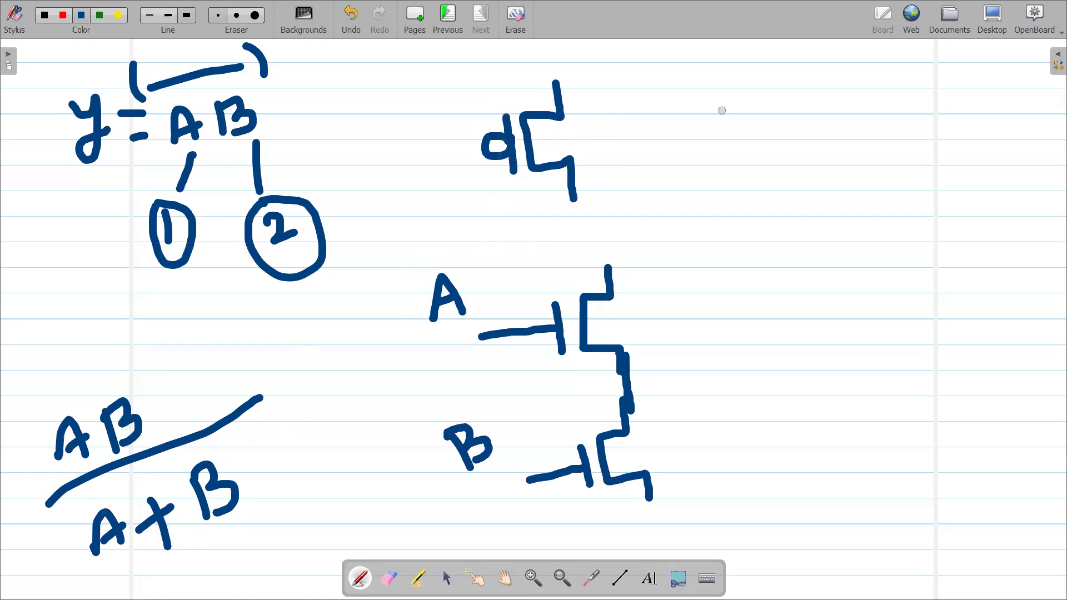
pyautogui.moveTo(732, 71)
pyautogui.mouseDown()
pyautogui.moveTo(739, 103)
pyautogui.moveTo(697, 102)
pyautogui.moveTo(707, 149)
pyautogui.moveTo(752, 179)
pyautogui.mouseUp()
pyautogui.moveTo(671, 110); pyautogui.dragTo(687, 165)
pyautogui.moveTo(676, 140)
pyautogui.mouseDown()
pyautogui.moveTo(646, 132)
pyautogui.moveTo(678, 148)
pyautogui.mouseUp()
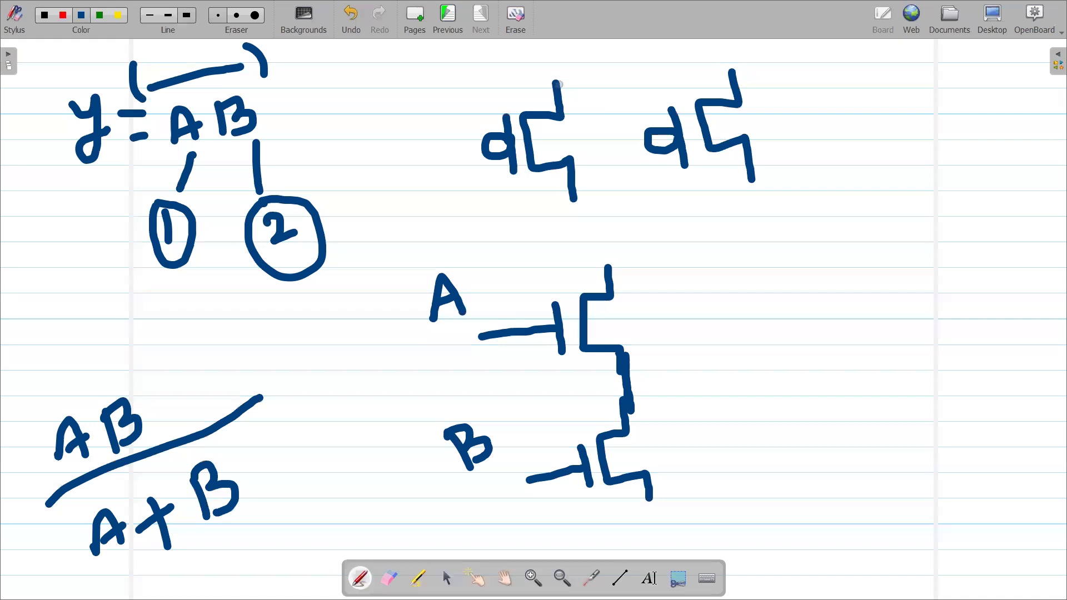
pyautogui.moveTo(557, 85)
pyautogui.mouseDown()
pyautogui.moveTo(570, 67)
pyautogui.moveTo(717, 49)
pyautogui.moveTo(735, 78)
pyautogui.mouseUp()
pyautogui.moveTo(575, 197)
pyautogui.mouseDown()
pyautogui.moveTo(580, 222)
pyautogui.moveTo(768, 186)
pyautogui.mouseUp()
# Step: Add gate input lines to the parallel PMOS transistors and label them A and B
pyautogui.moveTo(439, 165); pyautogui.dragTo(482, 153)
pyautogui.moveTo(400, 143)
pyautogui.mouseDown()
pyautogui.moveTo(431, 142)
pyautogui.moveTo(427, 128)
pyautogui.mouseUp()
pyautogui.moveTo(609, 159)
pyautogui.mouseDown()
pyautogui.moveTo(647, 146)
pyautogui.moveTo(614, 143)
pyautogui.moveTo(620, 103)
pyautogui.moveTo(632, 123)
pyautogui.moveTo(623, 142)
pyautogui.mouseUp()
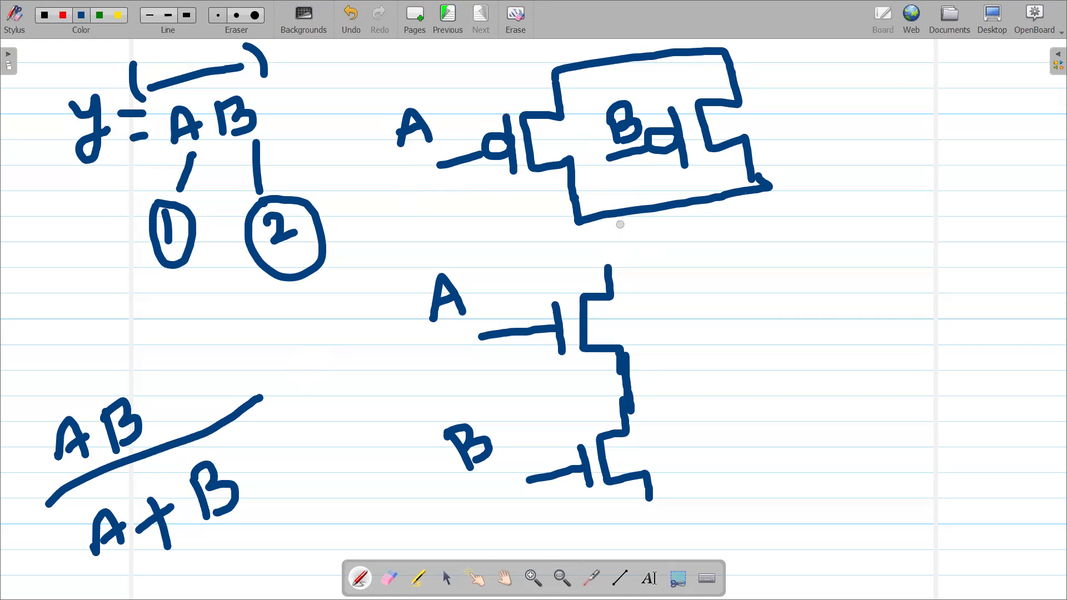
# Step: Connect the PMOS pair to the NMOS chain with a junction dot and draw an output line labelled y
pyautogui.moveTo(610, 281); pyautogui.dragTo(615, 224)
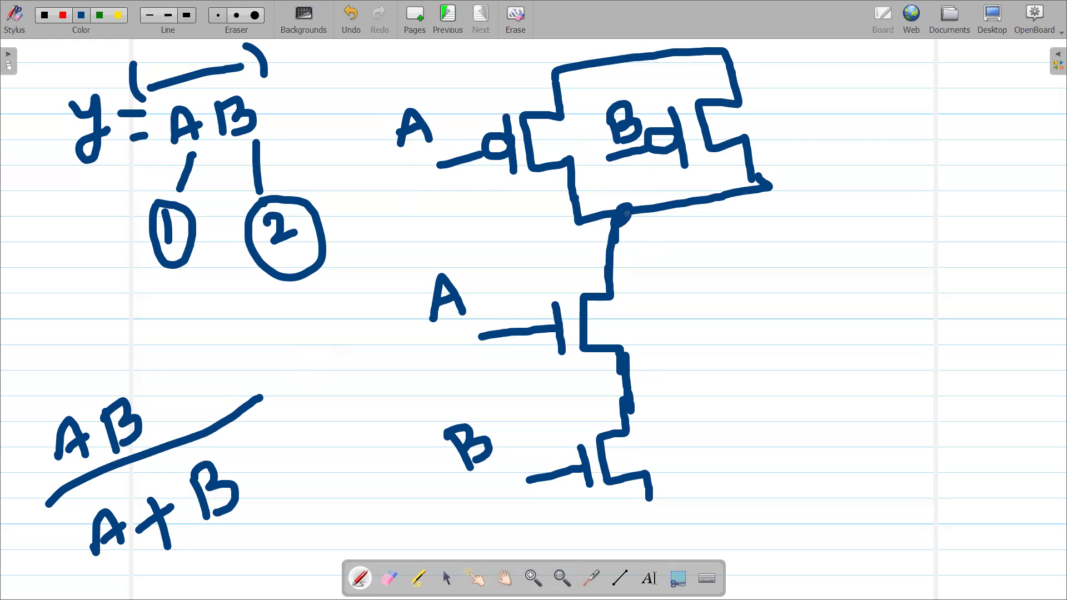
pyautogui.moveTo(674, 207)
pyautogui.mouseDown()
pyautogui.moveTo(868, 177)
pyautogui.moveTo(952, 201)
pyautogui.moveTo(972, 178)
pyautogui.mouseUp()
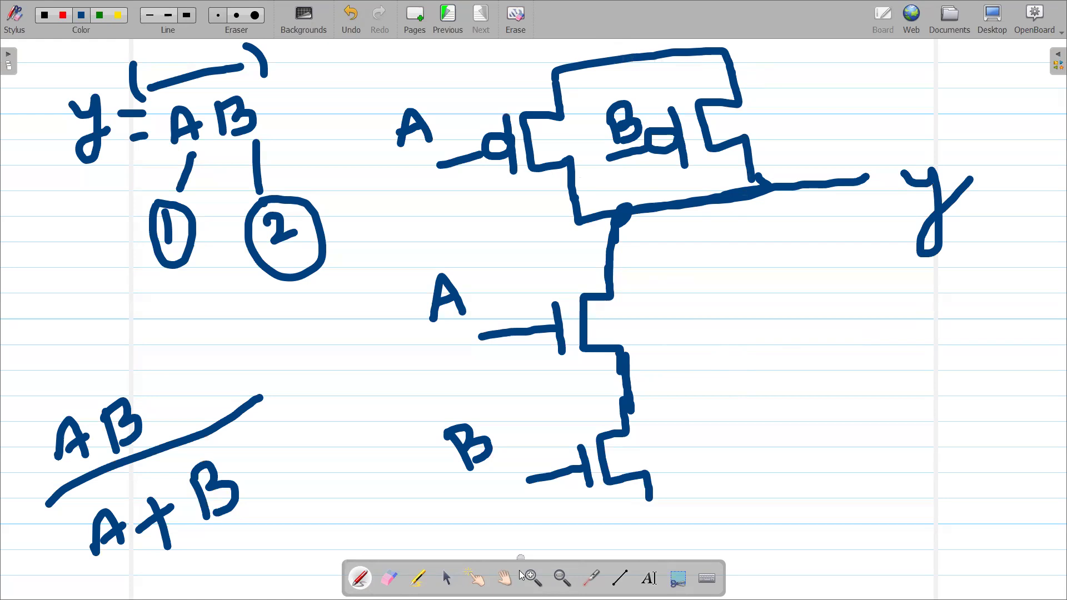
# Step: Draw a supply terminal on top of the parallel PMOS pair and label it VDD
pyautogui.click(505, 578)
pyautogui.moveTo(715, 267); pyautogui.dragTo(689, 418)
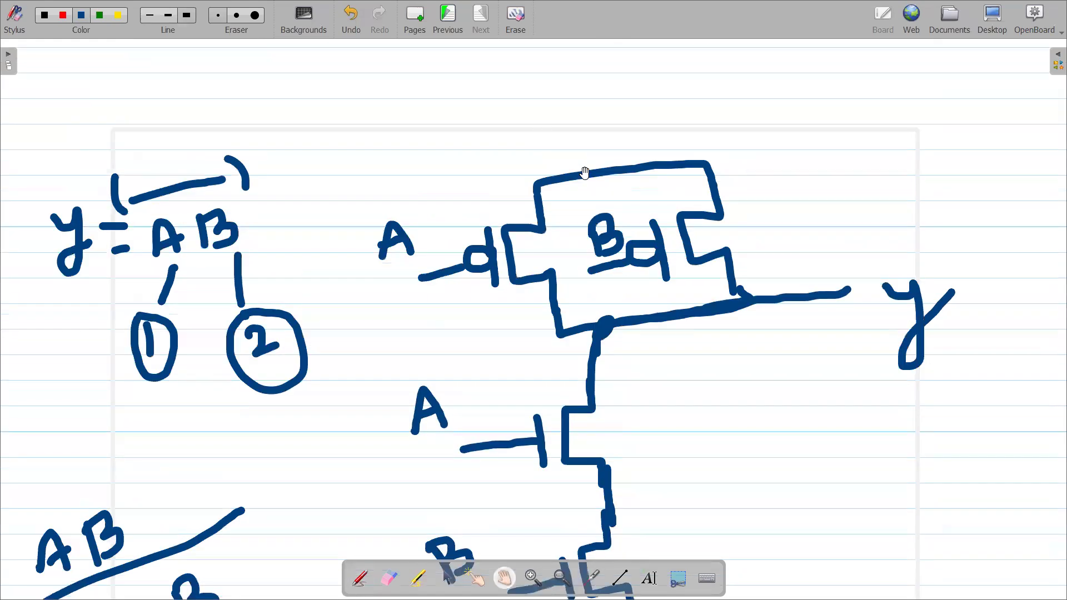
pyautogui.click(362, 578)
pyautogui.moveTo(593, 125); pyautogui.dragTo(605, 166)
pyautogui.moveTo(574, 132)
pyautogui.mouseDown()
pyautogui.moveTo(624, 121)
pyautogui.moveTo(631, 87)
pyautogui.moveTo(644, 118)
pyautogui.mouseUp()
pyautogui.moveTo(678, 80)
pyautogui.mouseDown()
pyautogui.moveTo(684, 115)
pyautogui.moveTo(695, 89)
pyautogui.moveTo(684, 114)
pyautogui.mouseUp()
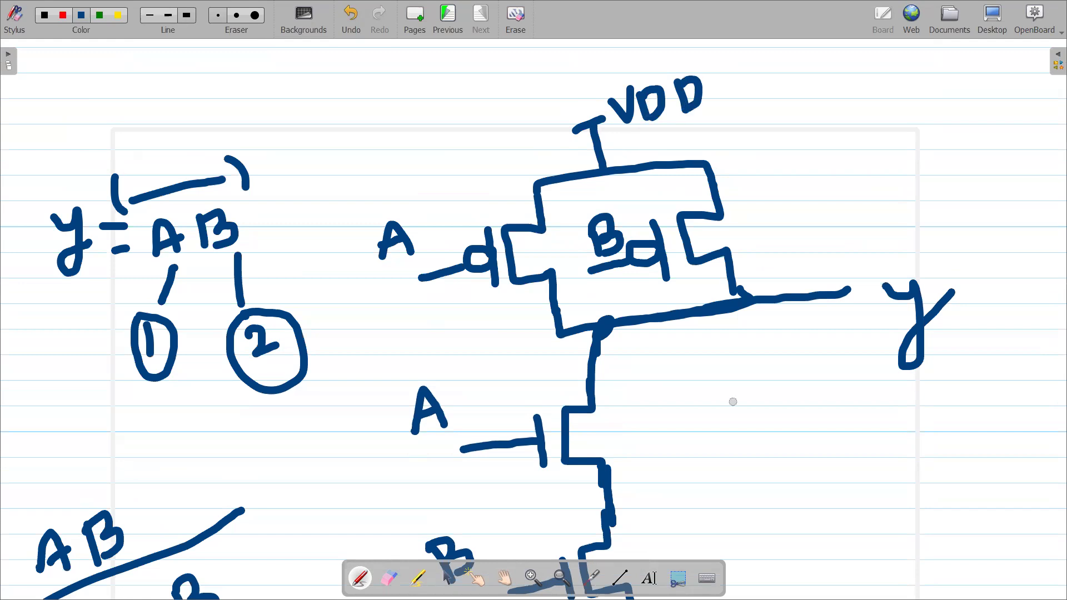
# Step: Draw a ground symbol connected to the lower end of NMOS transistor B
pyautogui.click(503, 577)
pyautogui.moveTo(717, 486); pyautogui.dragTo(690, 279)
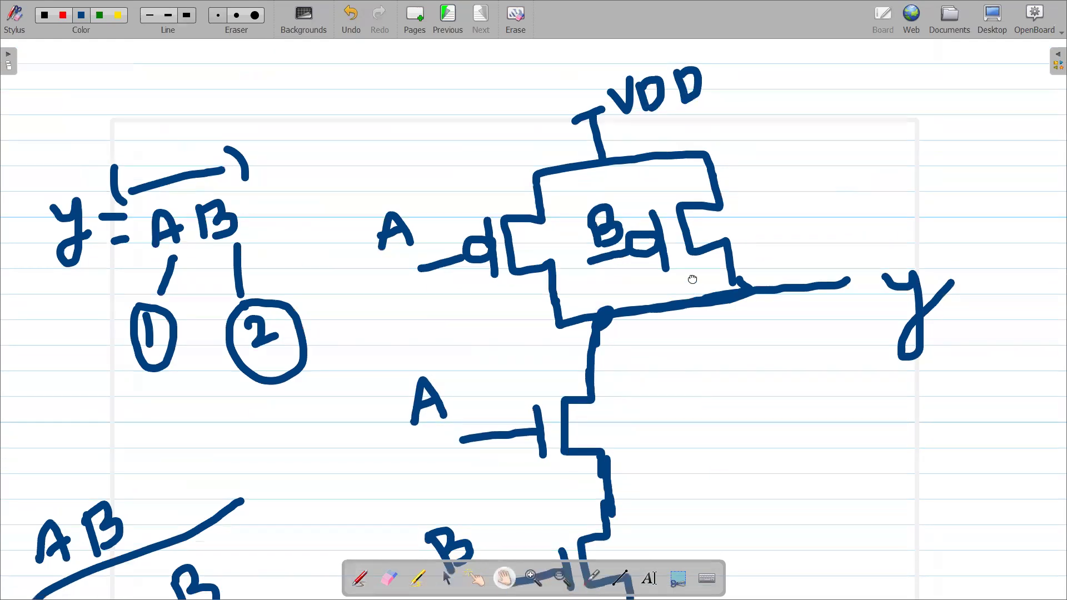
pyautogui.click(365, 579)
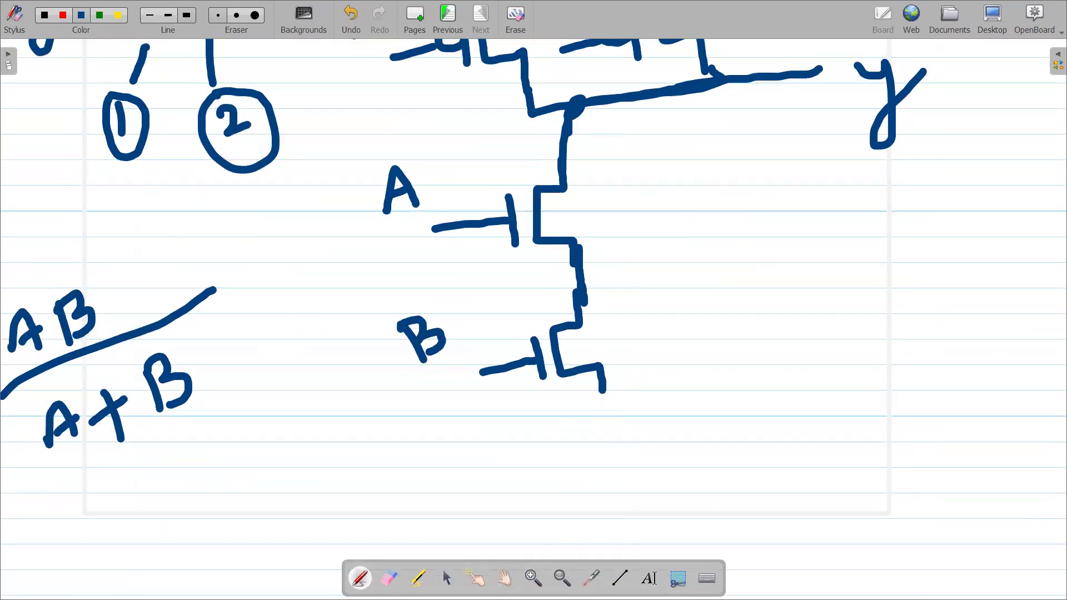
pyautogui.moveTo(602, 371)
pyautogui.mouseDown()
pyautogui.moveTo(611, 417)
pyautogui.moveTo(646, 403)
pyautogui.mouseUp()
pyautogui.moveTo(599, 446)
pyautogui.mouseDown()
pyautogui.moveTo(633, 429)
pyautogui.moveTo(633, 465)
pyautogui.moveTo(649, 457)
pyautogui.mouseUp()
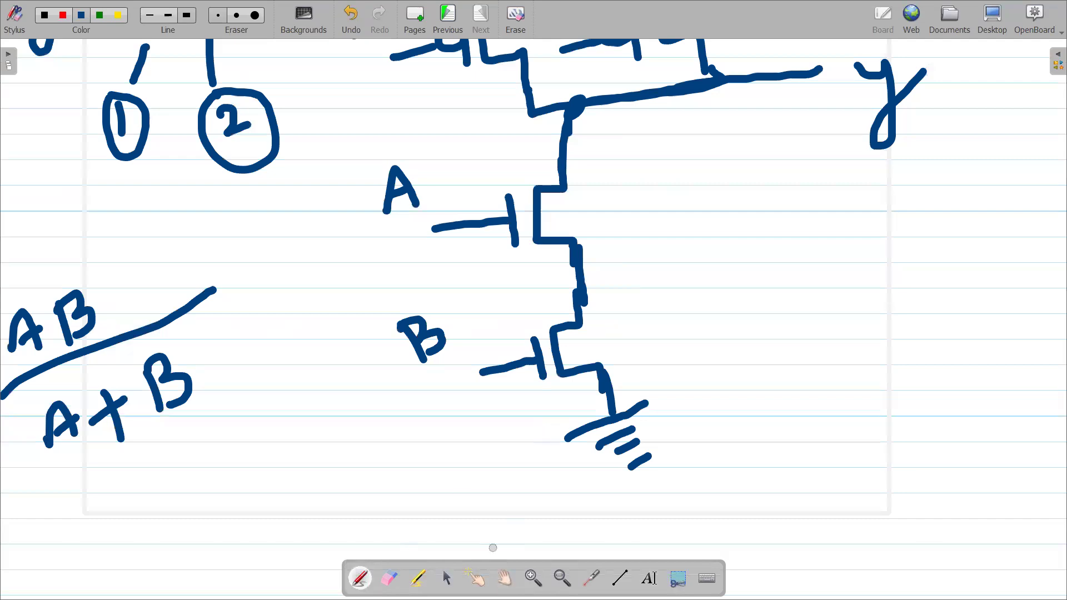
# Step: Draw body connections on both PMOS transistors, looping each back to its upper terminal
pyautogui.click(504, 578)
pyautogui.moveTo(611, 208); pyautogui.dragTo(625, 349)
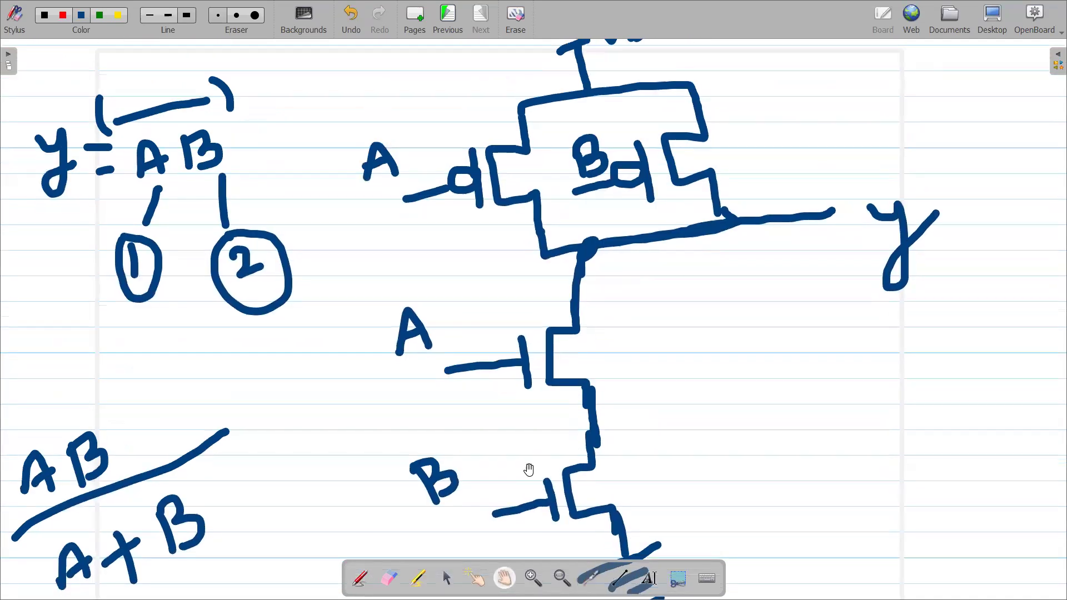
pyautogui.click(360, 578)
pyautogui.moveTo(499, 182); pyautogui.dragTo(527, 177)
pyautogui.moveTo(676, 166)
pyautogui.mouseDown()
pyautogui.moveTo(745, 146)
pyautogui.moveTo(744, 117)
pyautogui.moveTo(715, 95)
pyautogui.moveTo(701, 105)
pyautogui.mouseUp()
pyautogui.moveTo(530, 175)
pyautogui.mouseDown()
pyautogui.moveTo(552, 141)
pyautogui.moveTo(534, 115)
pyautogui.mouseUp()
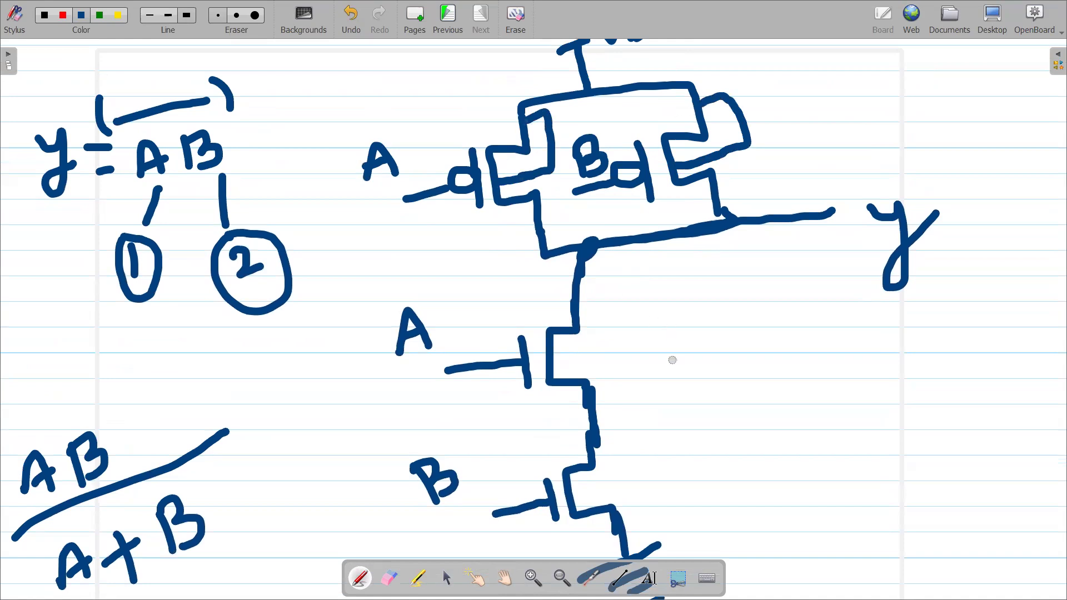
# Step: Draw the body connection of NMOS transistor A, looping it back to its lower terminal
pyautogui.moveTo(554, 359); pyautogui.dragTo(604, 352)
pyautogui.moveTo(595, 419); pyautogui.dragTo(620, 408)
pyautogui.moveTo(603, 353)
pyautogui.mouseDown()
pyautogui.moveTo(620, 353)
pyautogui.moveTo(634, 396)
pyautogui.mouseUp()
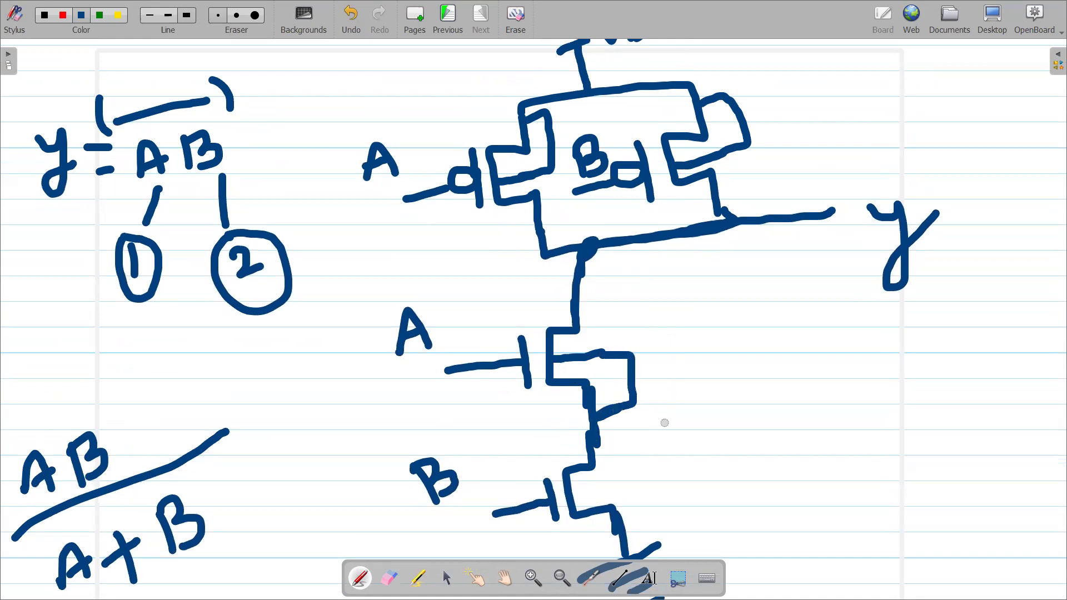
pyautogui.click(502, 575)
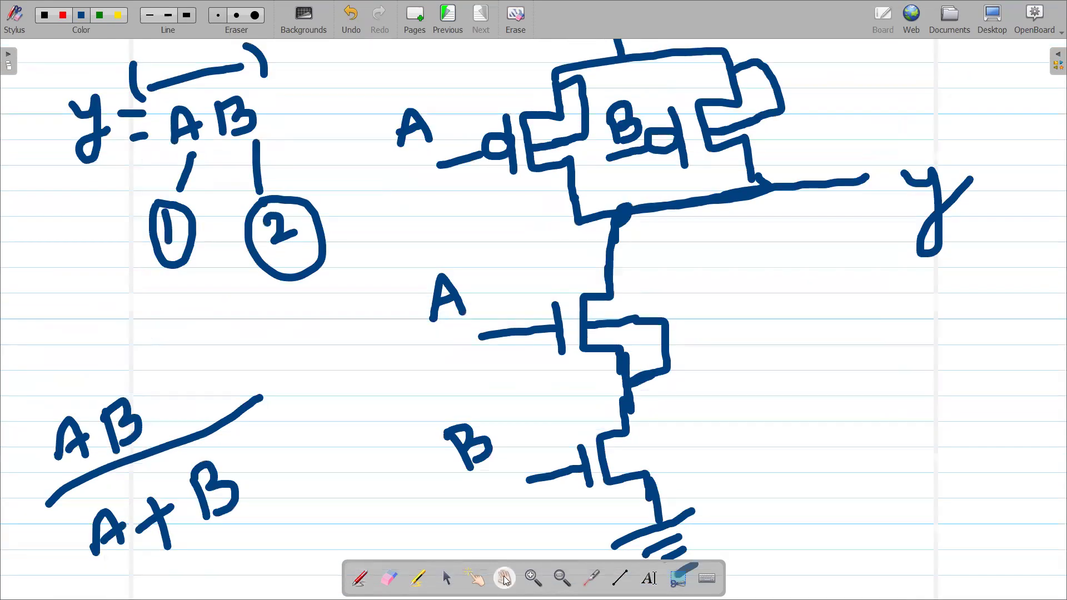
# Step: Draw the body connection of NMOS transistor B, looping it back to its lower terminal
pyautogui.moveTo(671, 430); pyautogui.dragTo(659, 331)
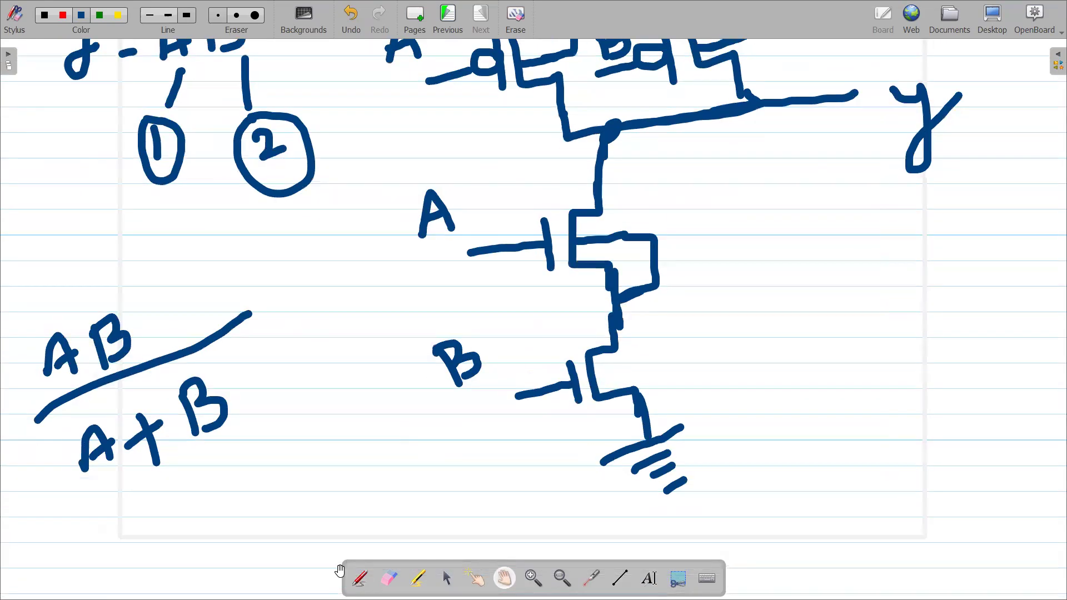
pyautogui.click(360, 579)
pyautogui.moveTo(596, 376)
pyautogui.mouseDown()
pyautogui.moveTo(665, 357)
pyautogui.moveTo(672, 403)
pyautogui.moveTo(650, 409)
pyautogui.mouseUp()
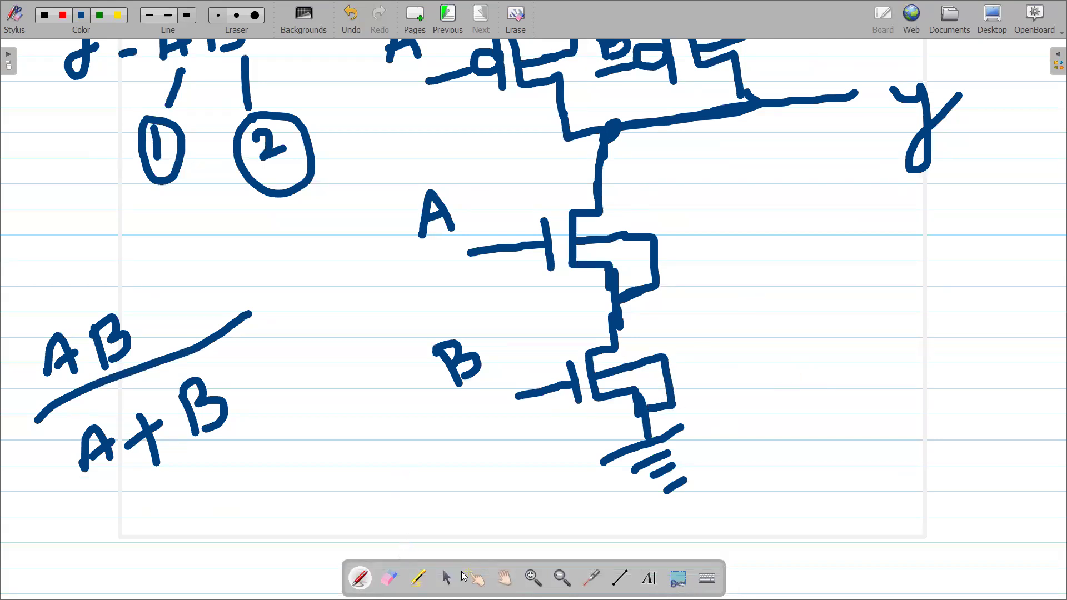
# Step: Draw a CMOS inverter with its supply terminal and ground symbol beside the output label y
pyautogui.click(505, 578)
pyautogui.moveTo(469, 172)
pyautogui.mouseDown()
pyautogui.moveTo(407, 316)
pyautogui.moveTo(428, 265)
pyautogui.moveTo(460, 264)
pyautogui.moveTo(434, 285)
pyautogui.mouseUp()
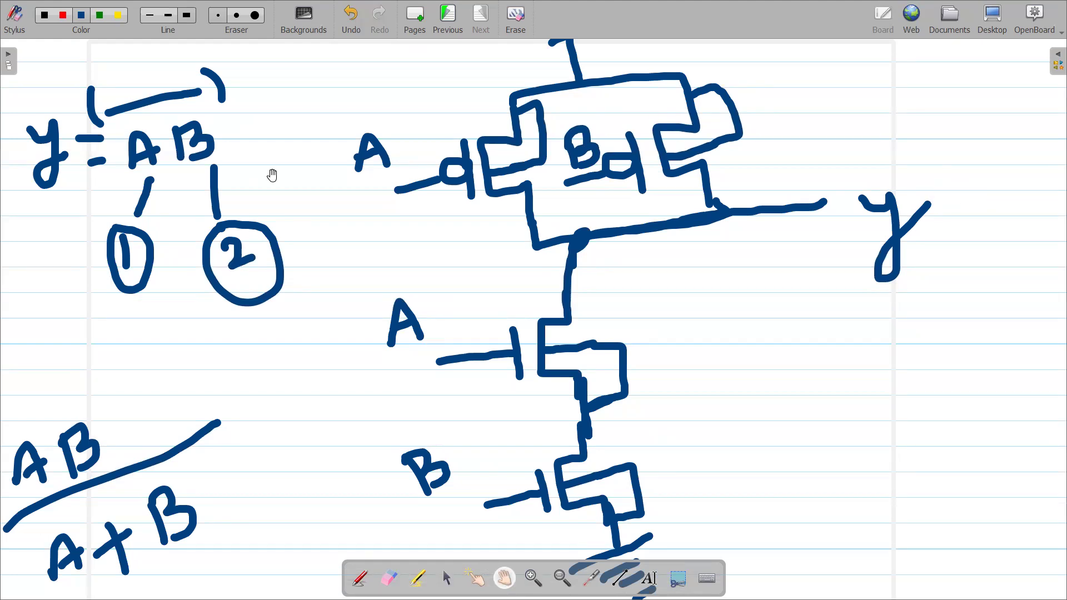
pyautogui.click(361, 580)
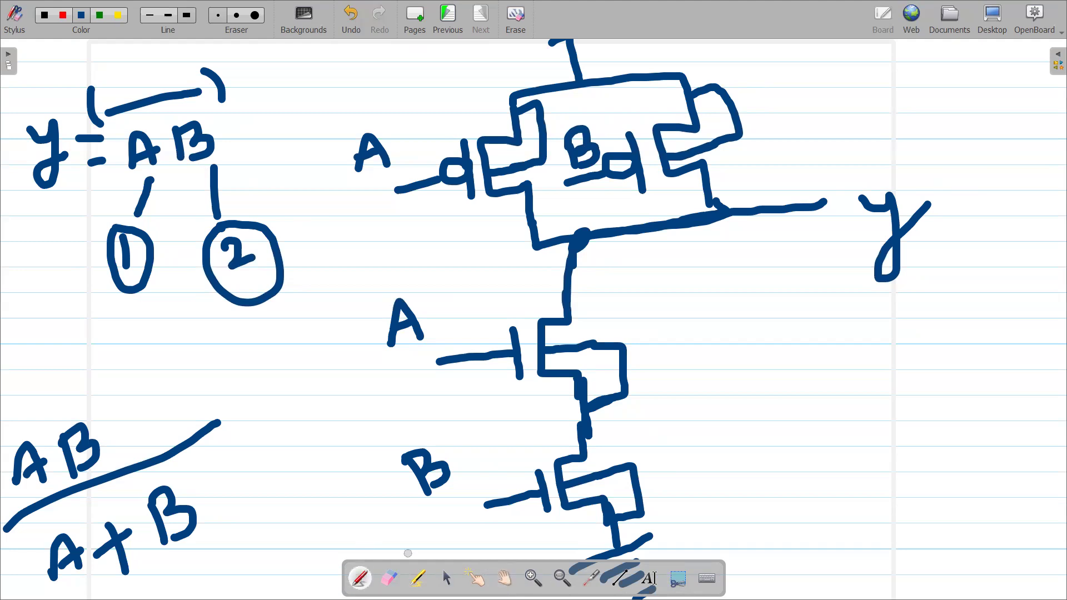
pyautogui.moveTo(994, 147)
pyautogui.mouseDown()
pyautogui.moveTo(968, 193)
pyautogui.moveTo(967, 244)
pyautogui.moveTo(1010, 268)
pyautogui.moveTo(980, 286)
pyautogui.moveTo(984, 338)
pyautogui.moveTo(1021, 379)
pyautogui.moveTo(1037, 376)
pyautogui.moveTo(1026, 406)
pyautogui.moveTo(1035, 401)
pyautogui.moveTo(1010, 141)
pyautogui.mouseUp()
pyautogui.moveTo(946, 208)
pyautogui.mouseDown()
pyautogui.moveTo(959, 243)
pyautogui.moveTo(926, 316)
pyautogui.moveTo(957, 322)
pyautogui.moveTo(962, 340)
pyautogui.mouseUp()
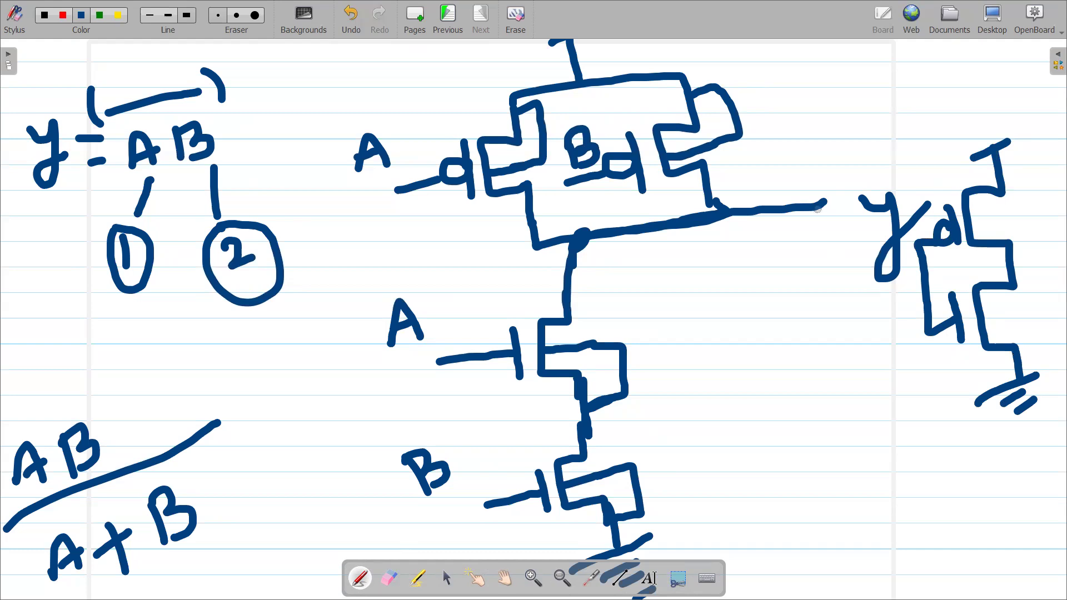
# Step: Connect the NAND output node to the inverter's input, then draw the inverter's output line and label it y
pyautogui.moveTo(825, 193)
pyautogui.mouseDown()
pyautogui.moveTo(832, 299)
pyautogui.moveTo(914, 284)
pyautogui.mouseUp()
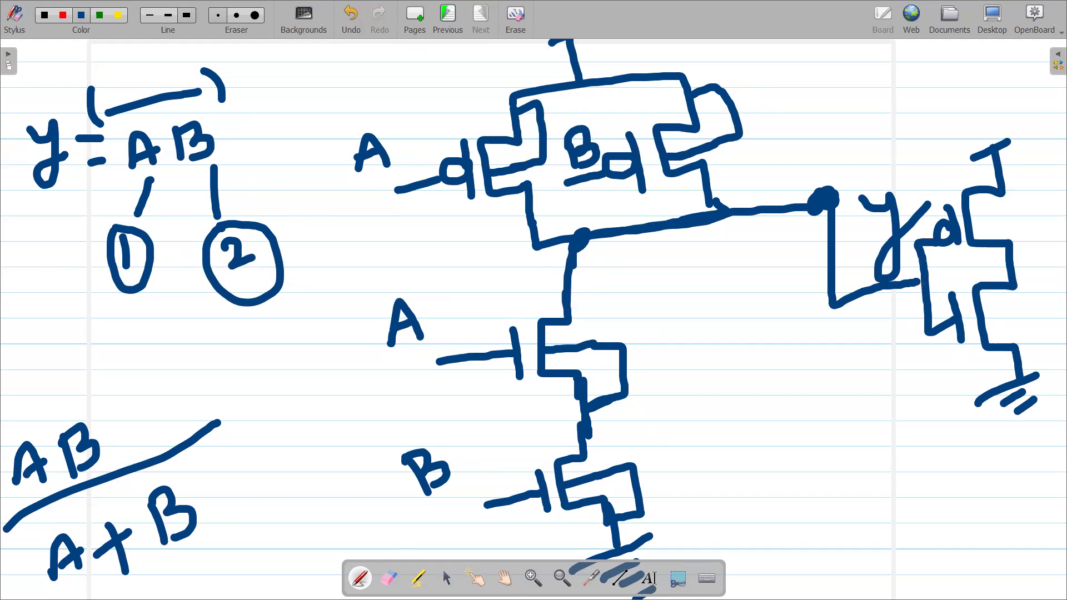
pyautogui.moveTo(1015, 269); pyautogui.dragTo(1038, 258)
pyautogui.moveTo(1024, 215); pyautogui.dragTo(1040, 227)
pyautogui.moveTo(1037, 214); pyautogui.dragTo(1038, 248)
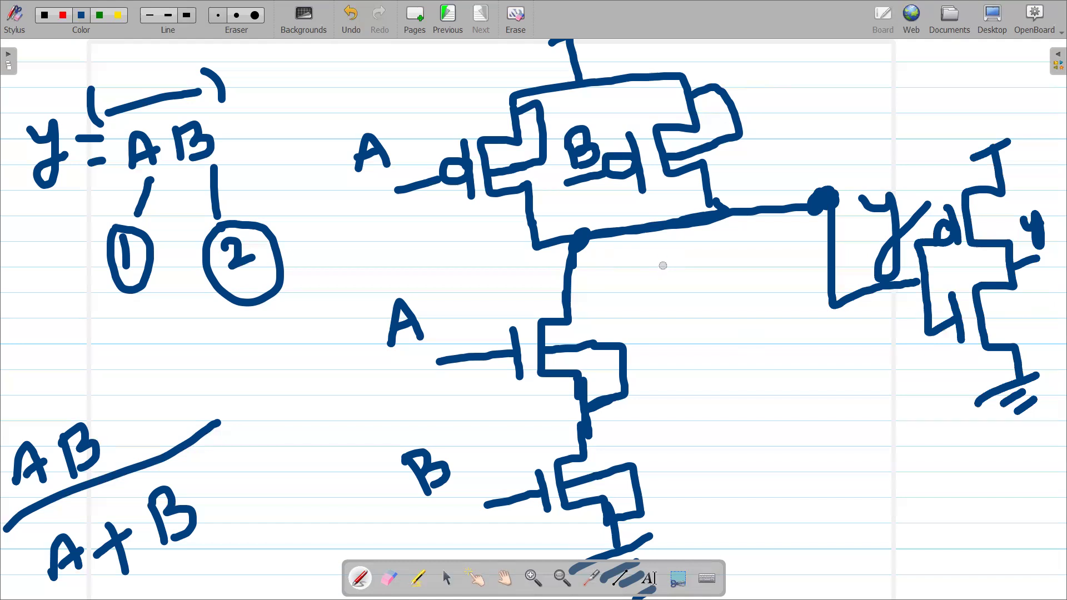
# Step: Switch to LTspice XVII and create a new blank schematic, with the floating annotation palette moved out of the way
pyautogui.click(991, 19)
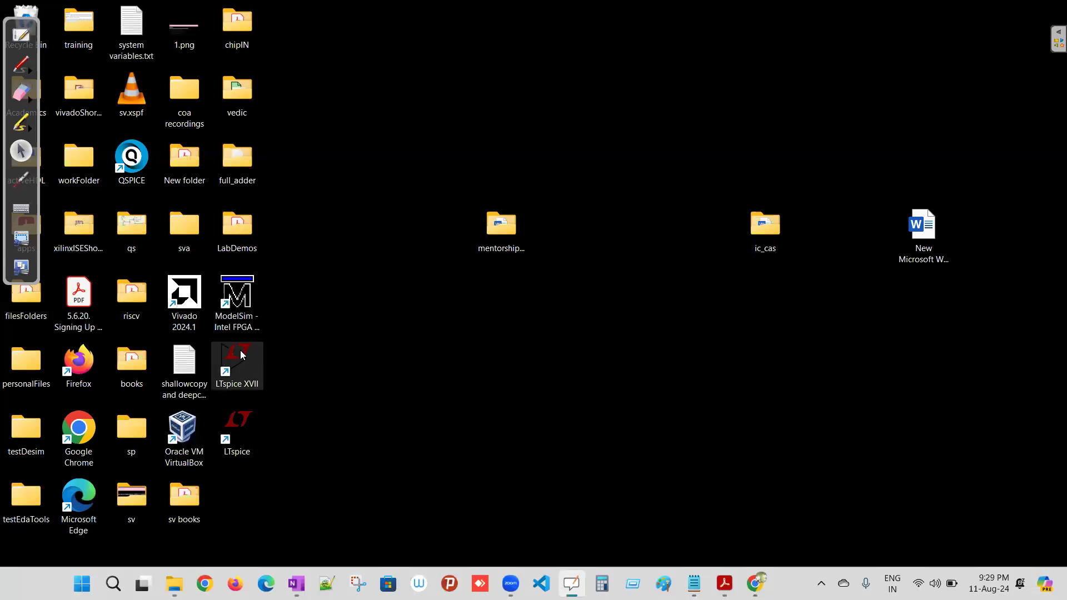
pyautogui.doubleClick(241, 358)
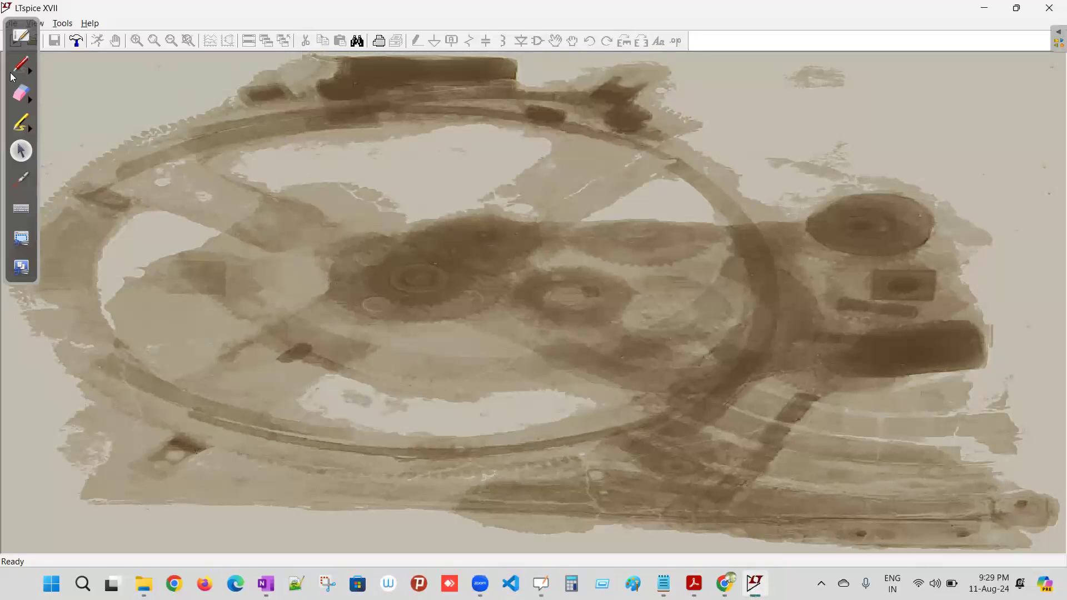
pyautogui.moveTo(8, 20); pyautogui.dragTo(1004, 207)
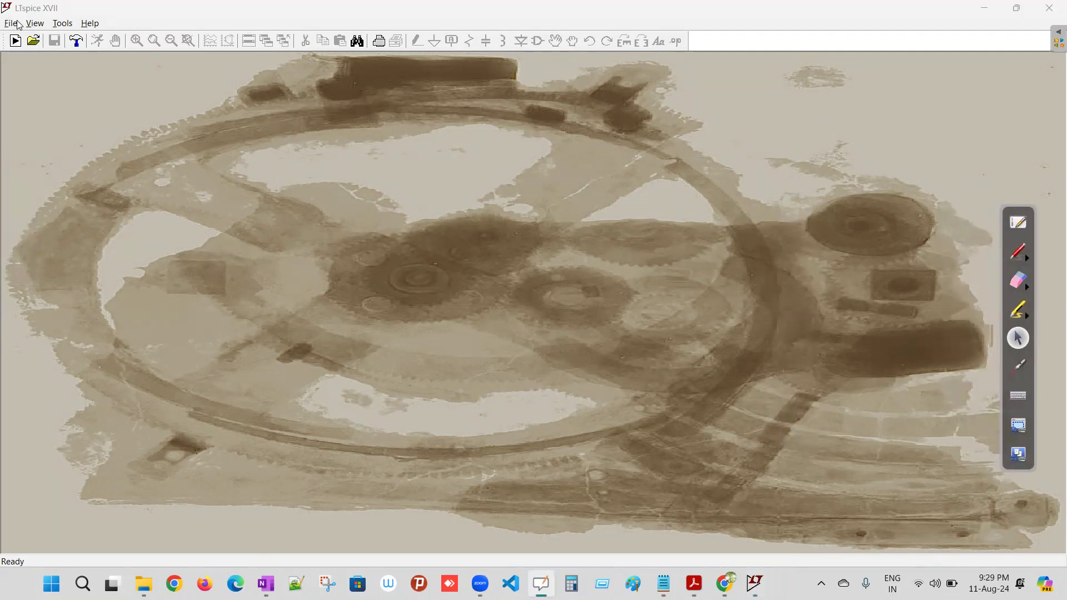
pyautogui.click(15, 41)
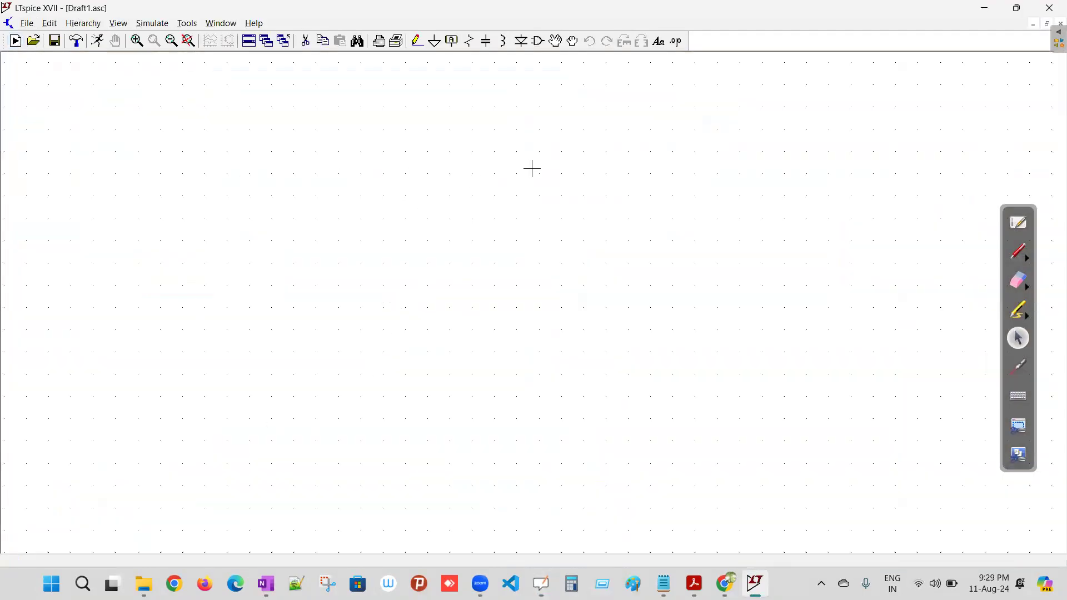
# Step: Place two nmos4 transistors one above the other in the schematic for the series pull-down network
pyautogui.click(537, 43)
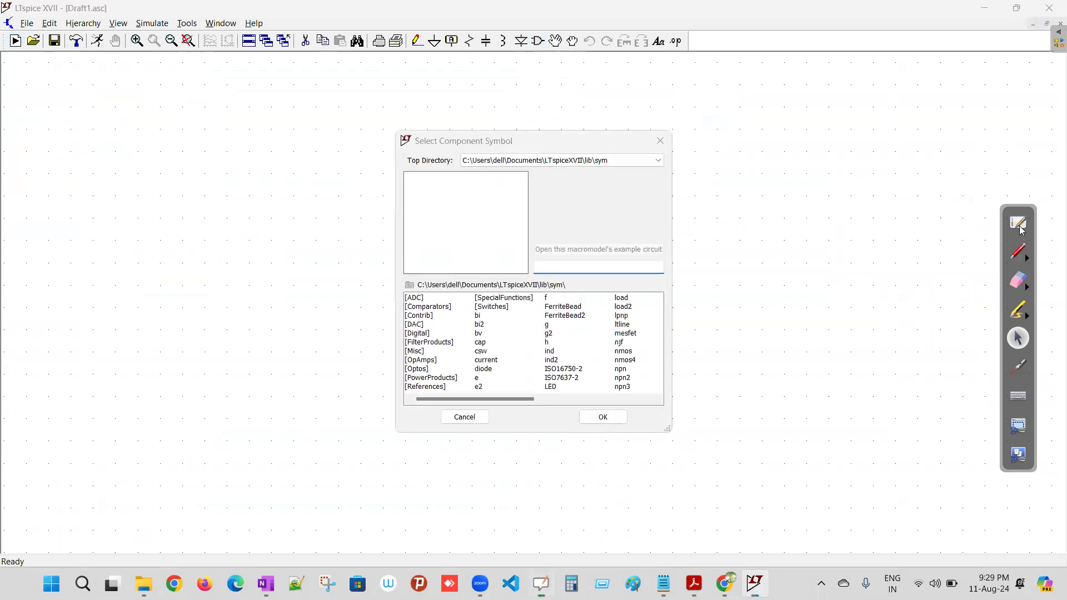
pyautogui.click(1020, 230)
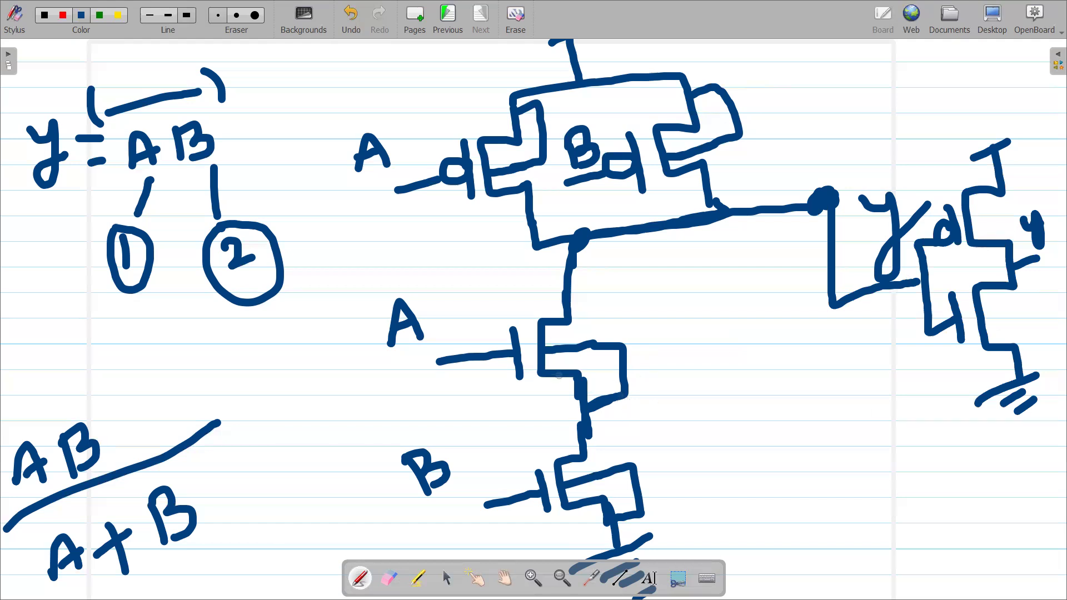
pyautogui.click(994, 17)
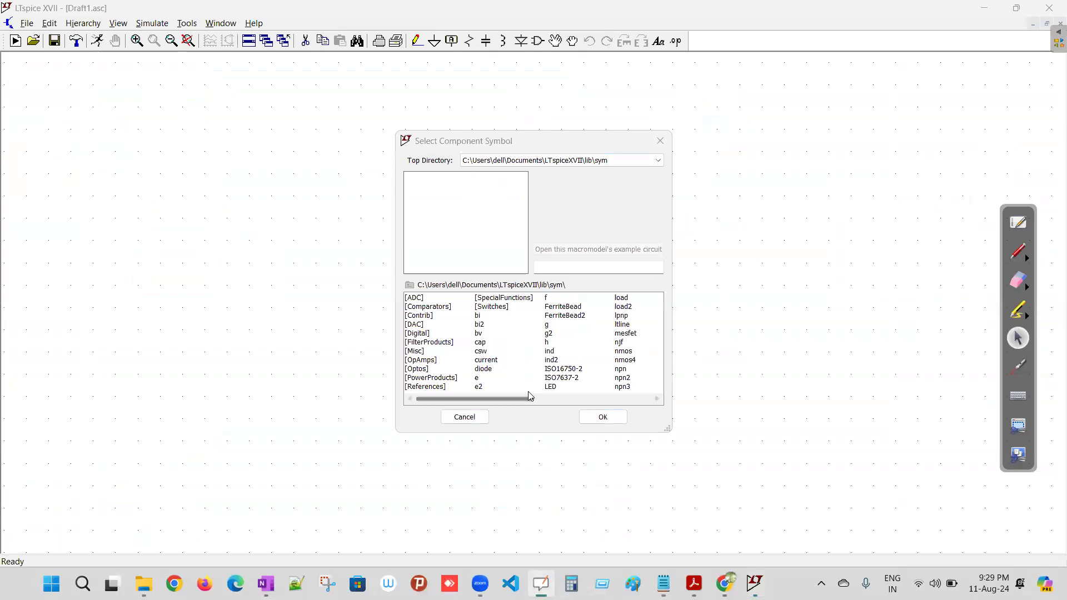
pyautogui.click(626, 361)
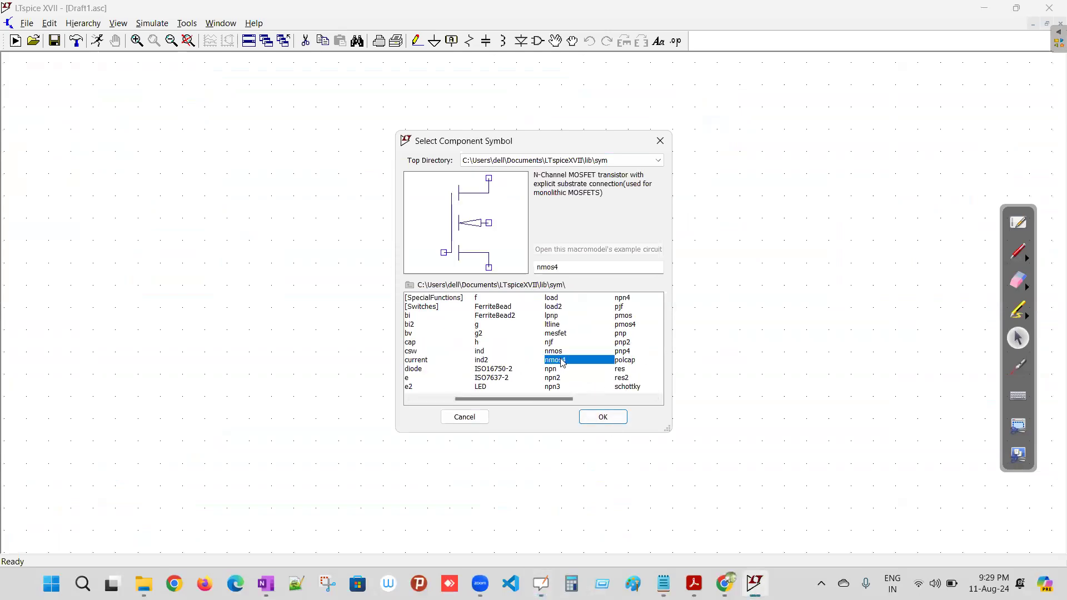
pyautogui.click(603, 418)
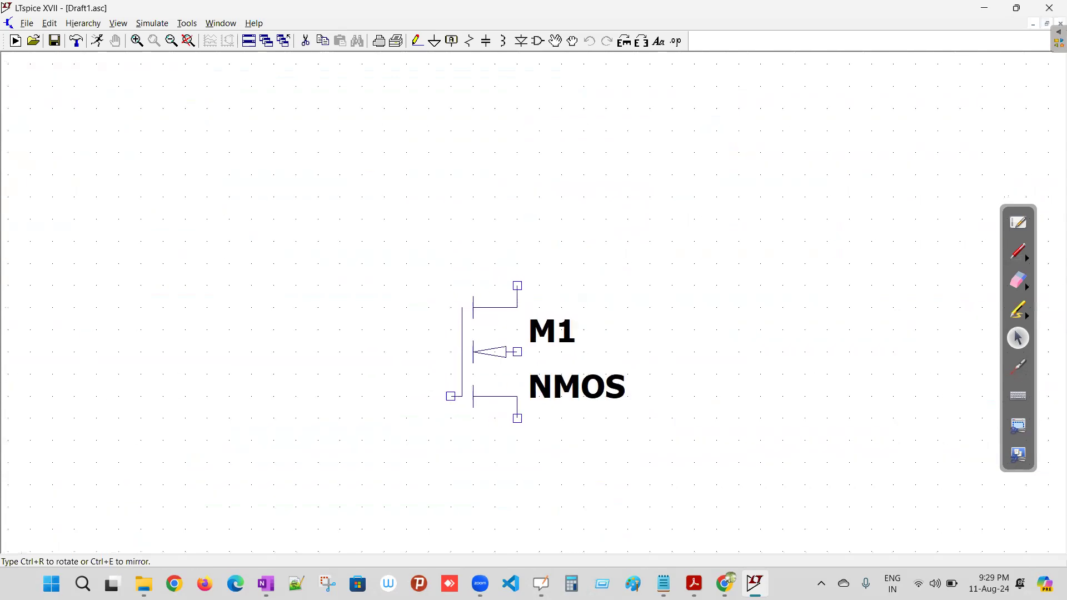
pyautogui.scroll(-4, 464, 396)
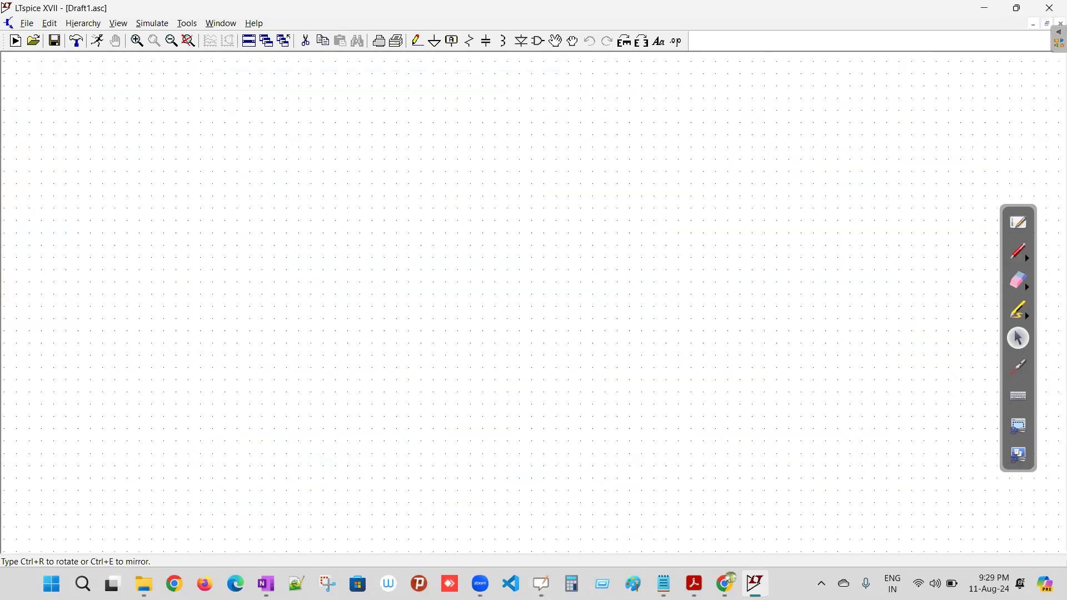
pyautogui.scroll(5, 471, 407)
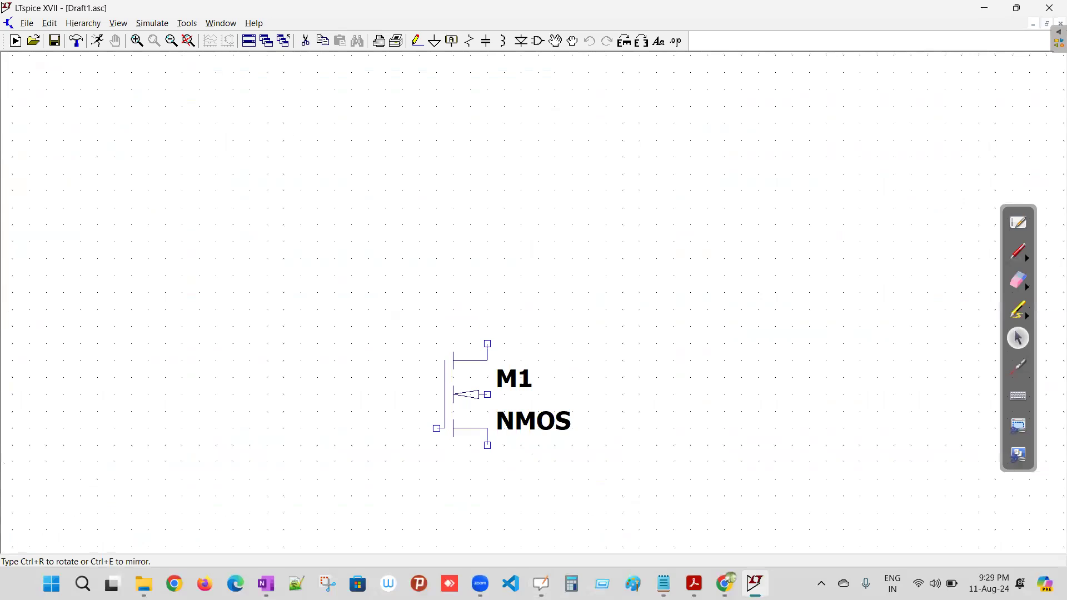
pyautogui.scroll(-5, 471, 407)
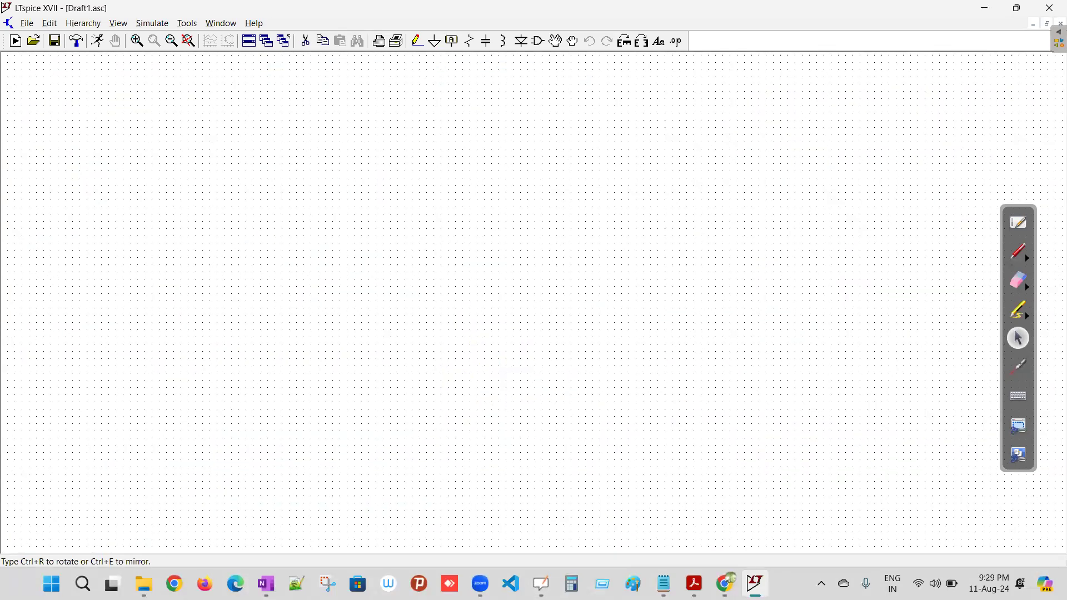
pyautogui.scroll(3, 467, 379)
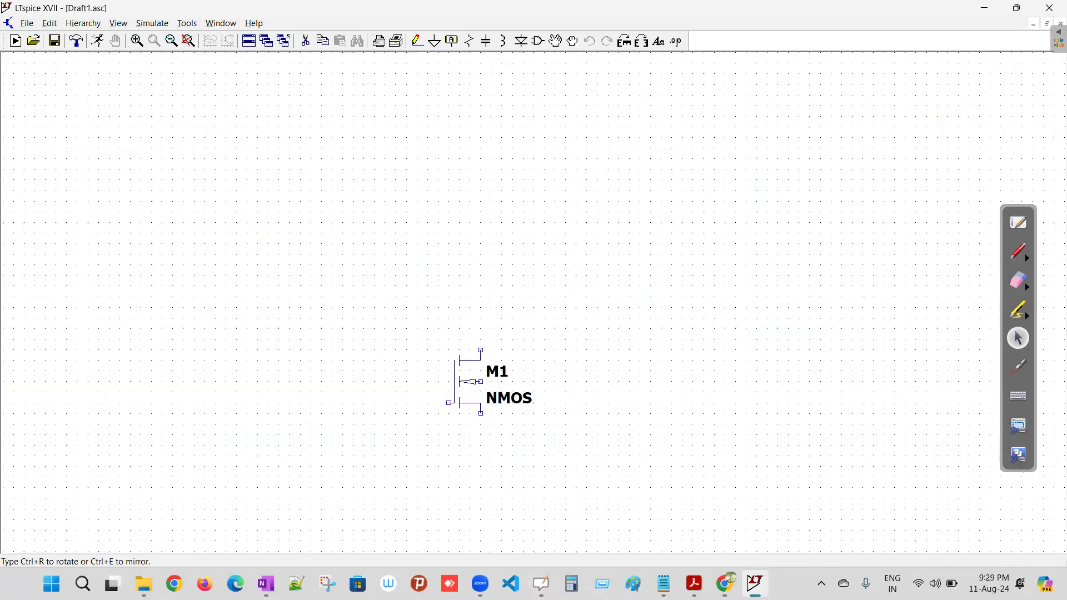
pyautogui.scroll(1, 469, 381)
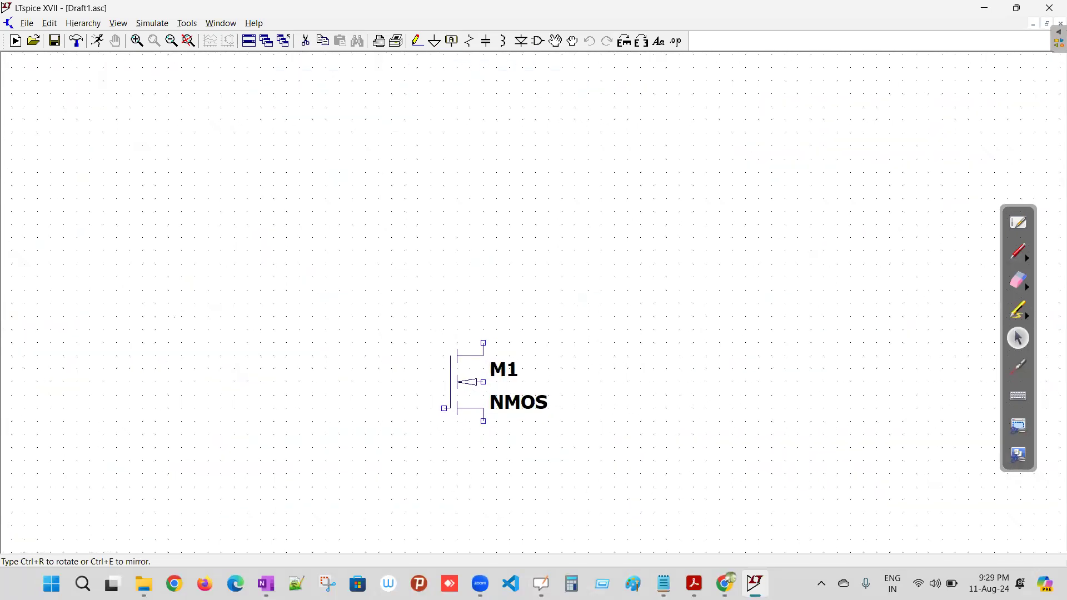
pyautogui.scroll(2, 472, 373)
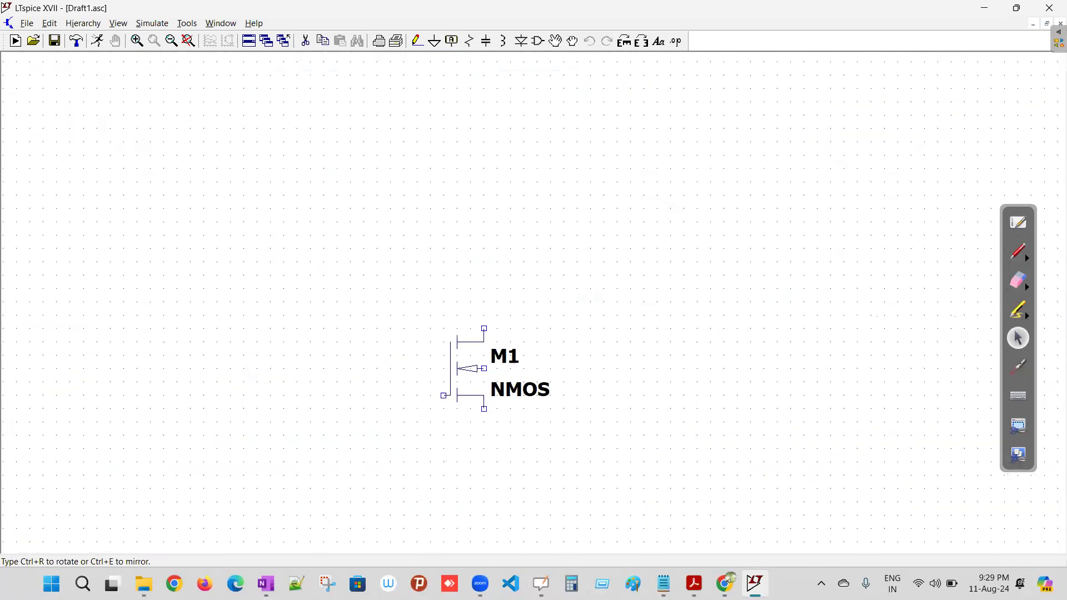
pyautogui.scroll(2, 477, 370)
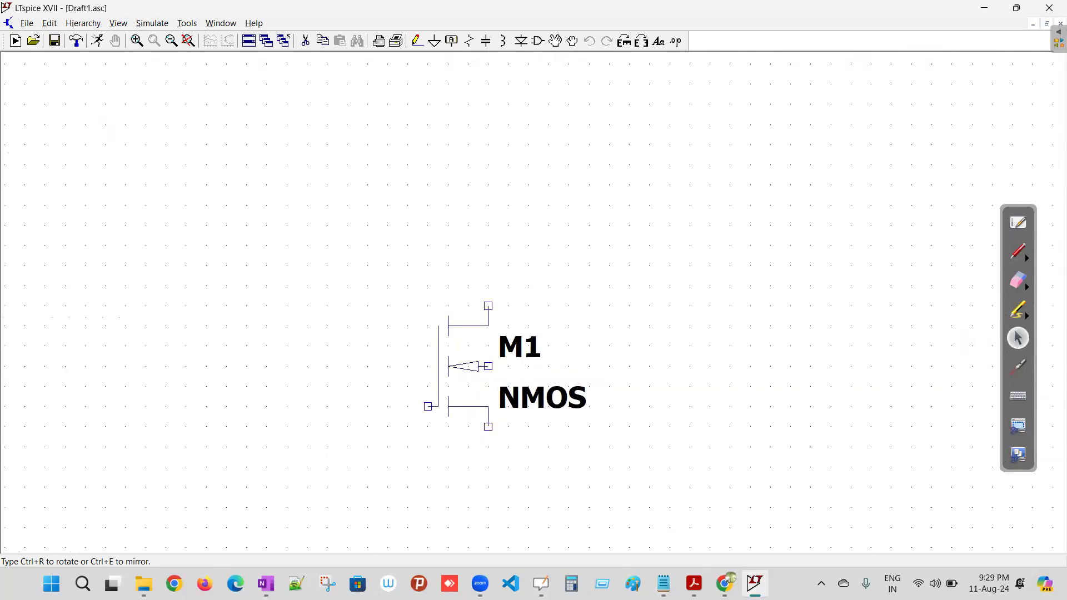
pyautogui.scroll(-2, 516, 476)
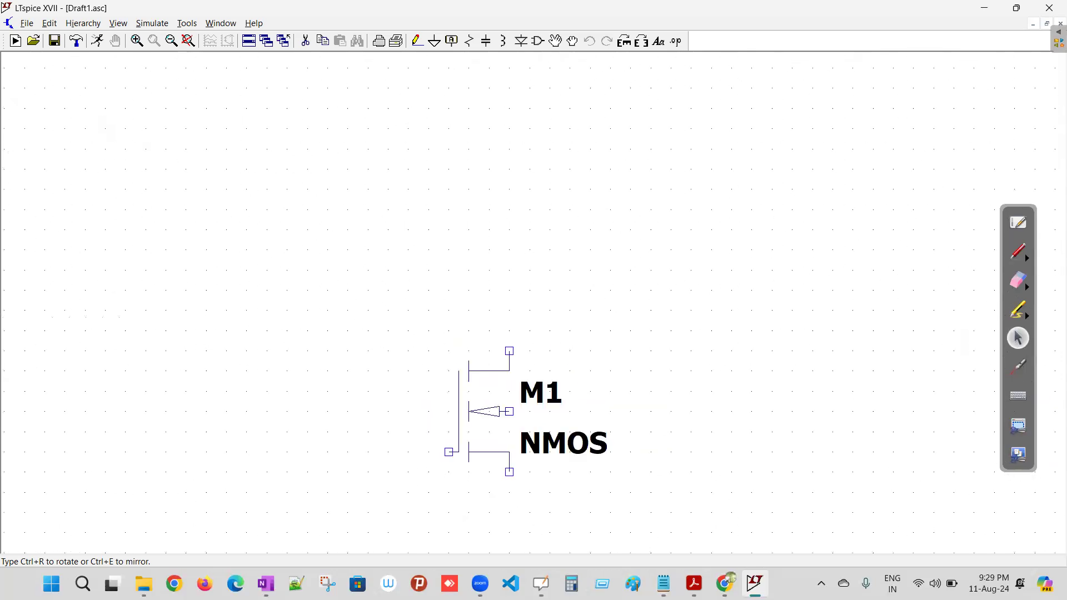
pyautogui.scroll(-2, 489, 414)
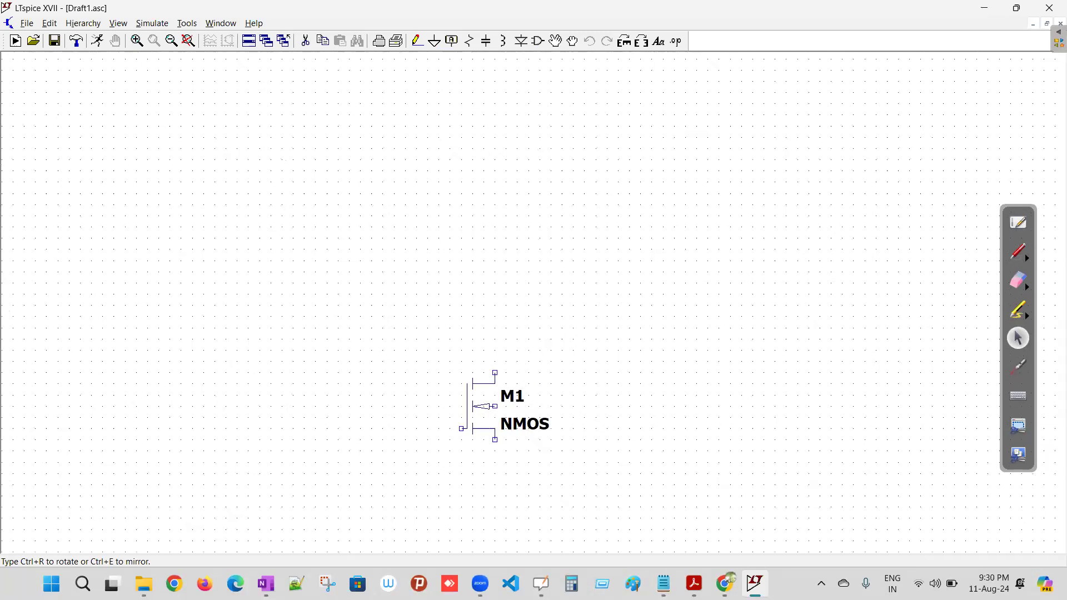
pyautogui.scroll(1, 450, 409)
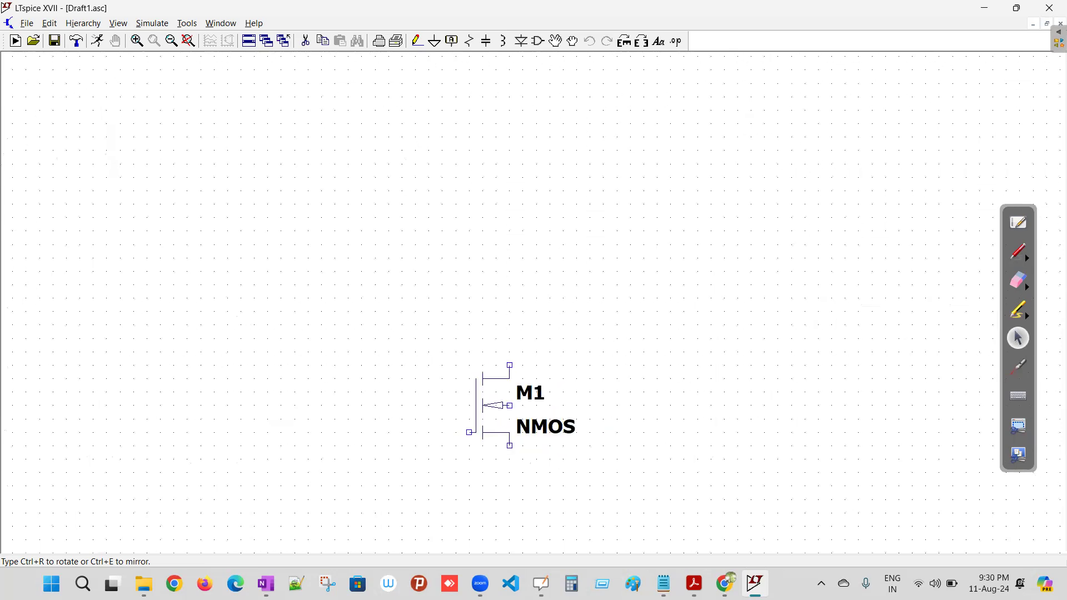
pyautogui.scroll(4, 489, 404)
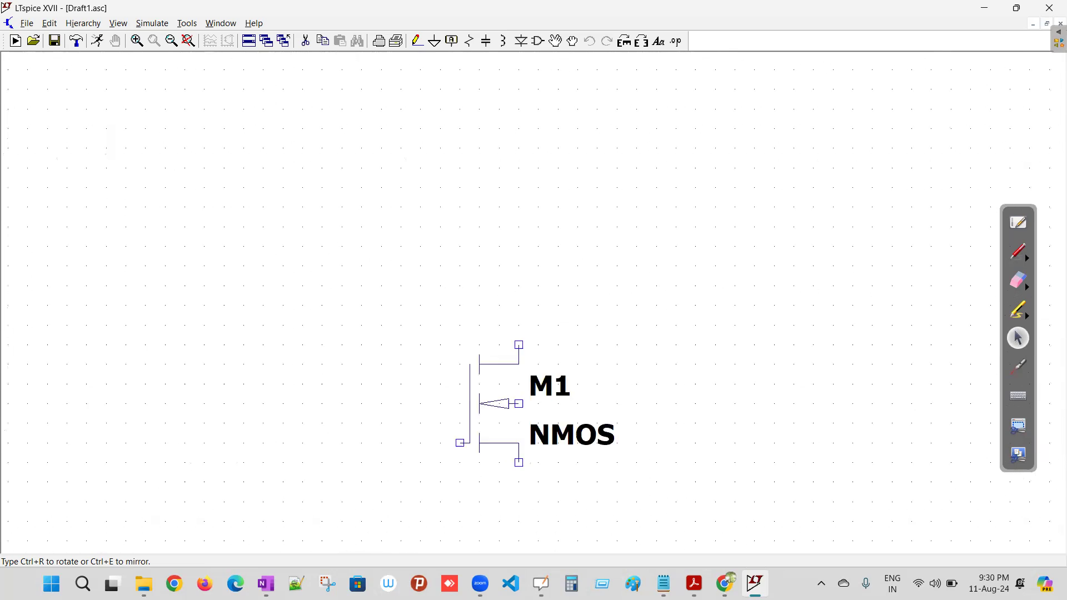
pyautogui.scroll(-3, 489, 389)
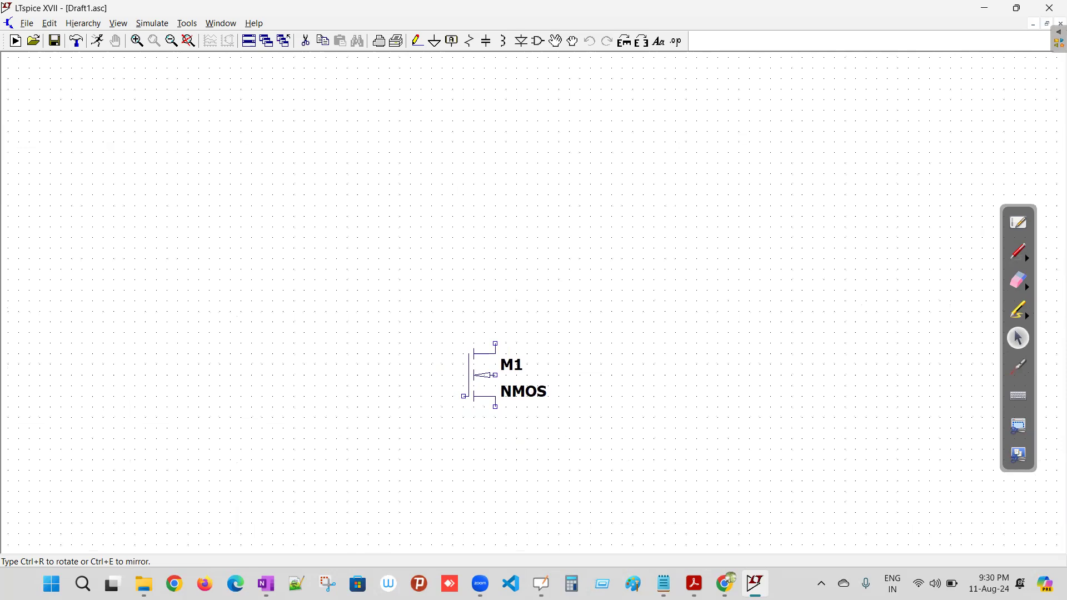
pyautogui.click(473, 364)
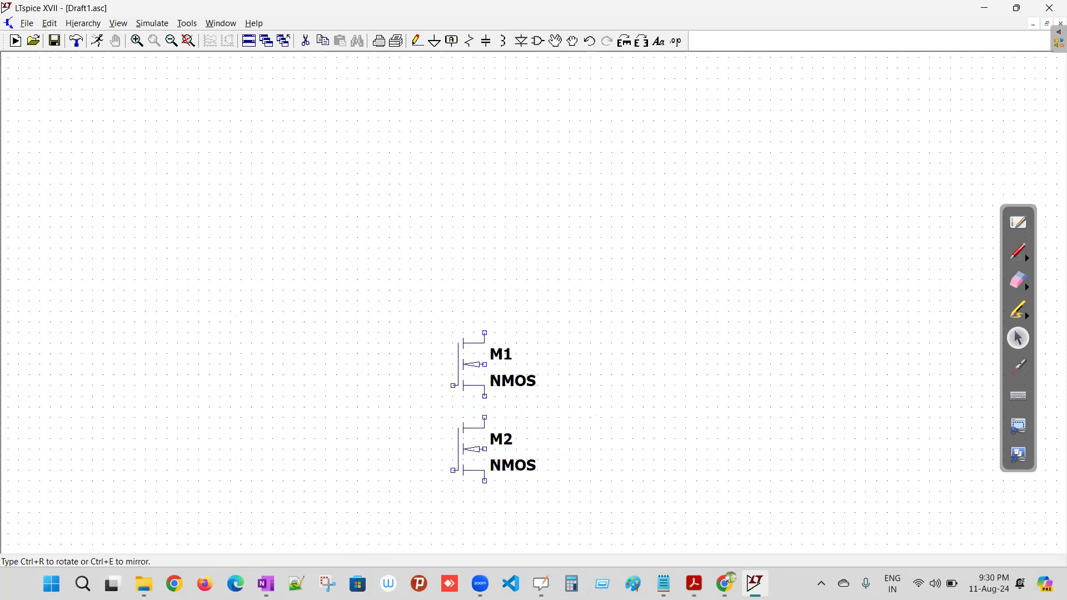
pyautogui.click(473, 449)
pyautogui.press('Escape')
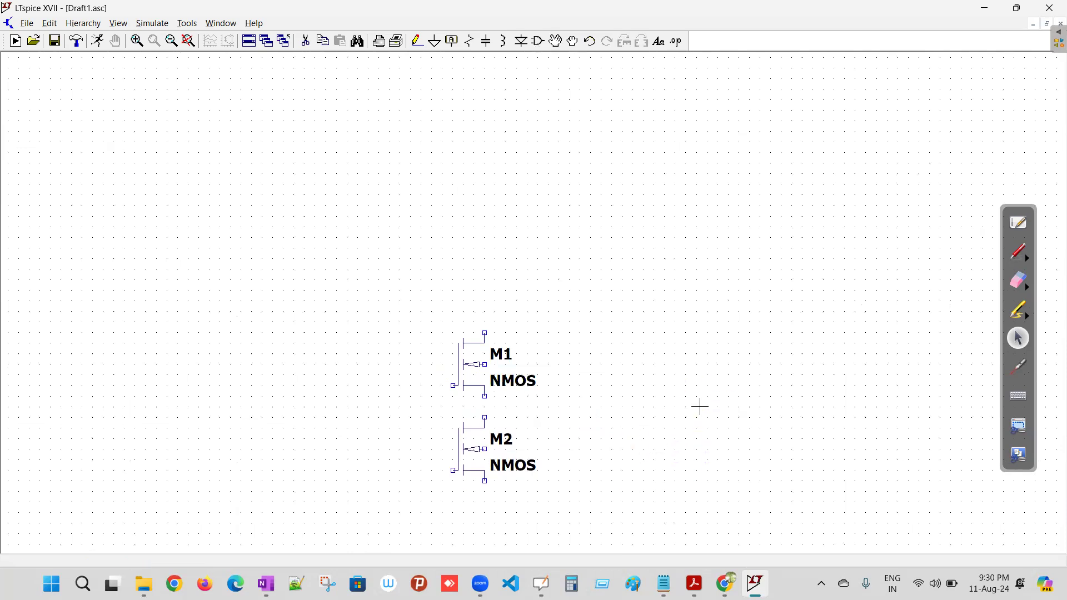
# Step: Check the whiteboard sketch, then place two pmos4 transistors side by side above the NMOS pair in the LTspice schematic
pyautogui.click(1015, 223)
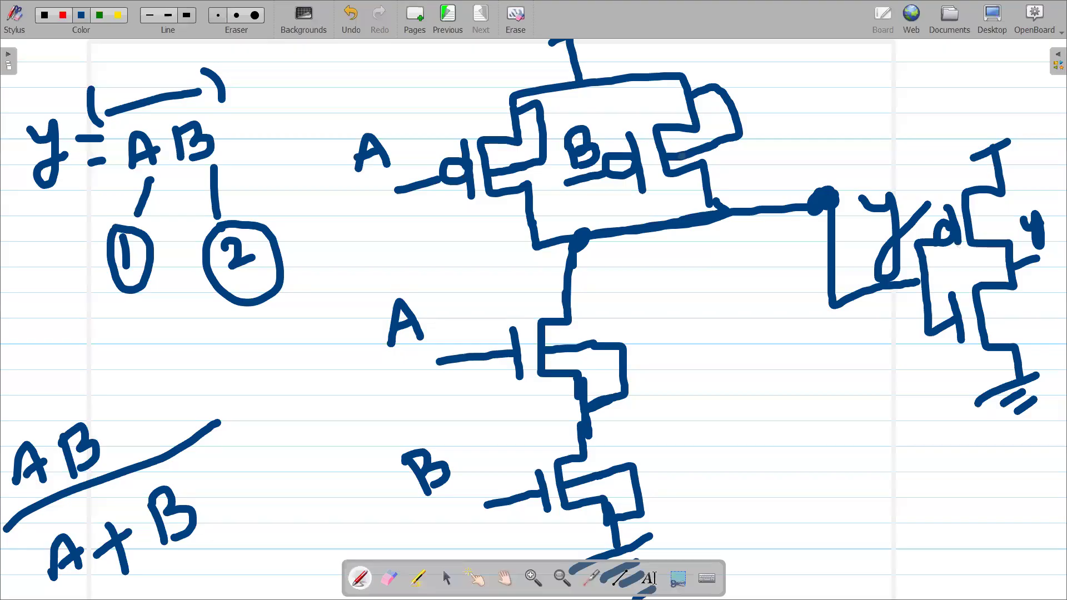
pyautogui.click(993, 15)
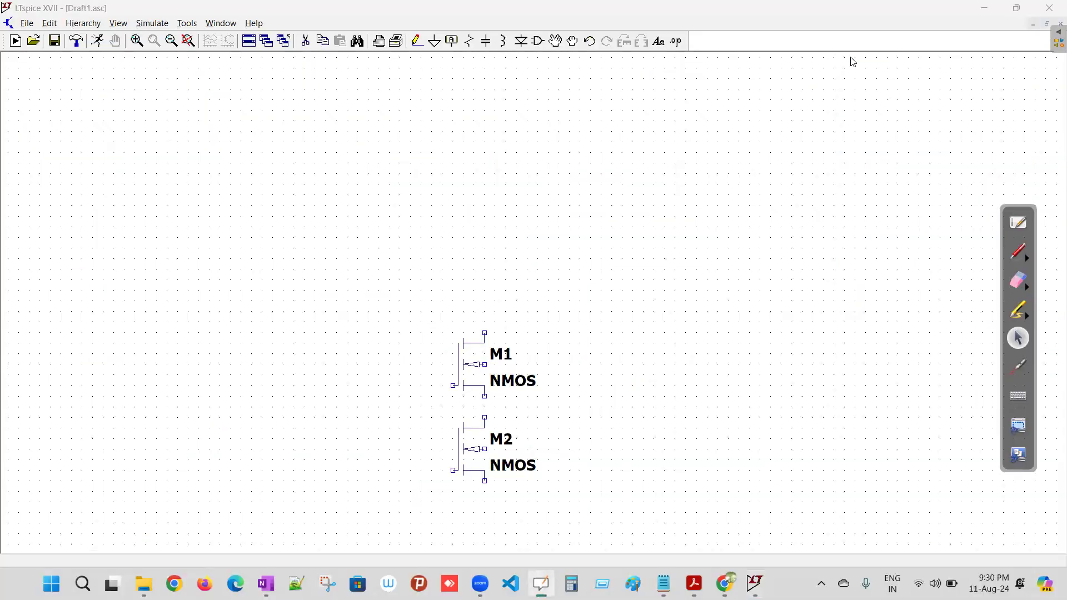
pyautogui.click(539, 42)
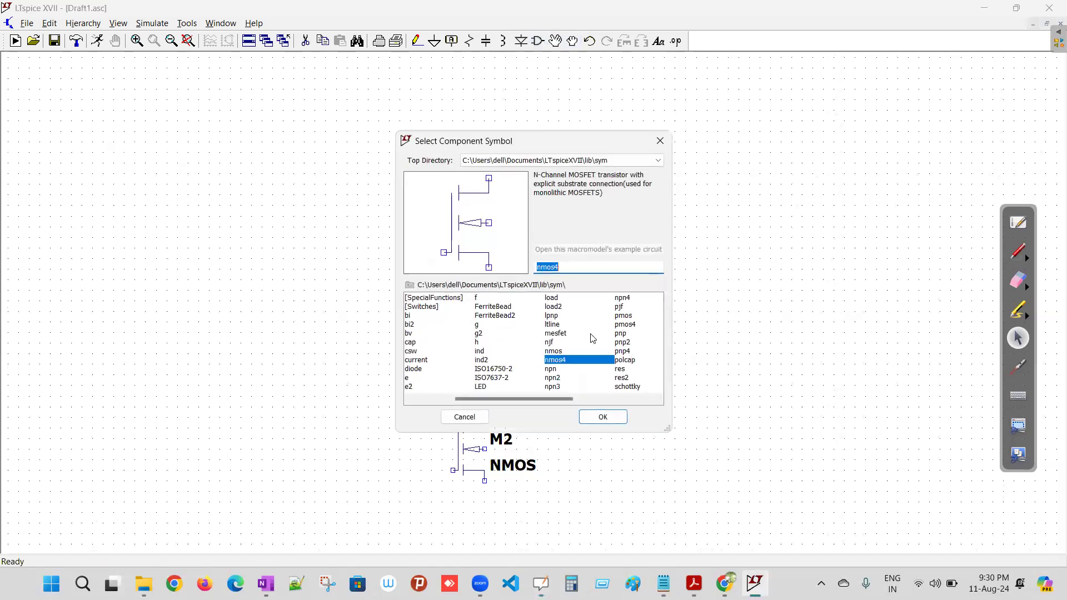
pyautogui.click(629, 325)
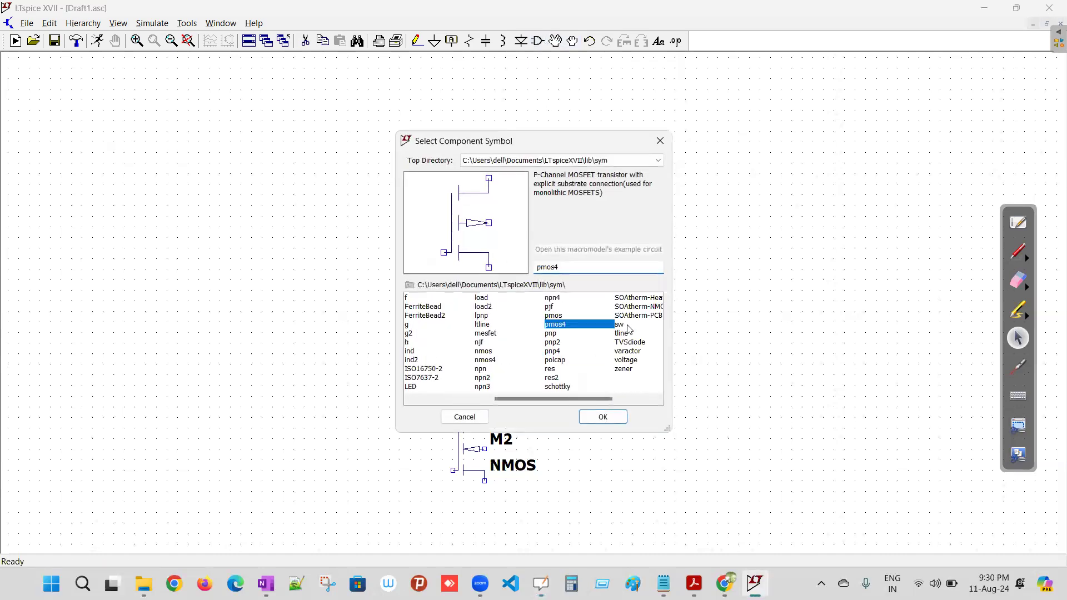
pyautogui.click(603, 416)
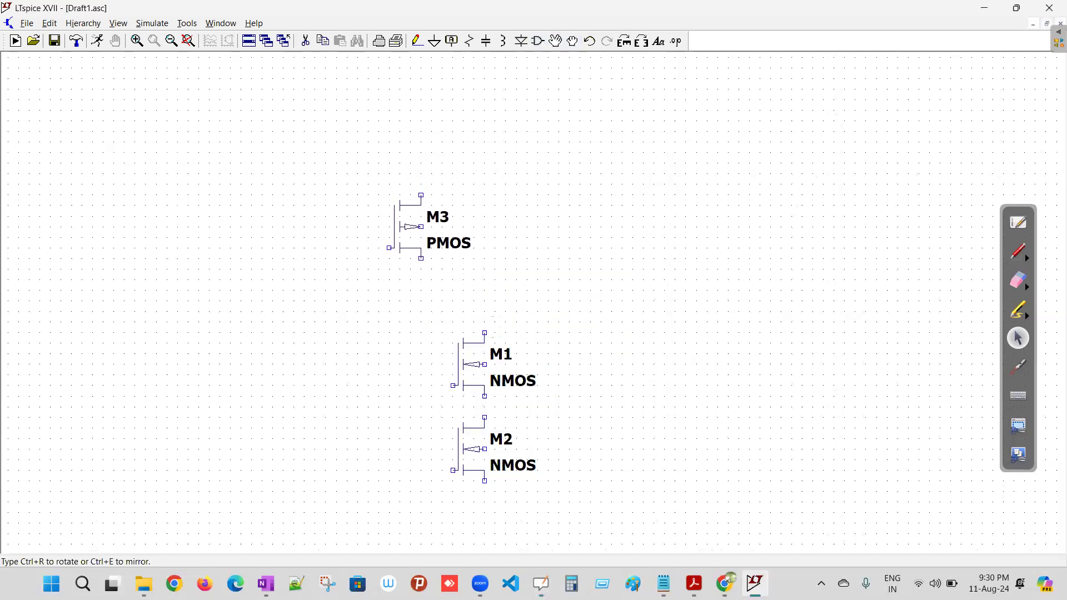
pyautogui.click(405, 247)
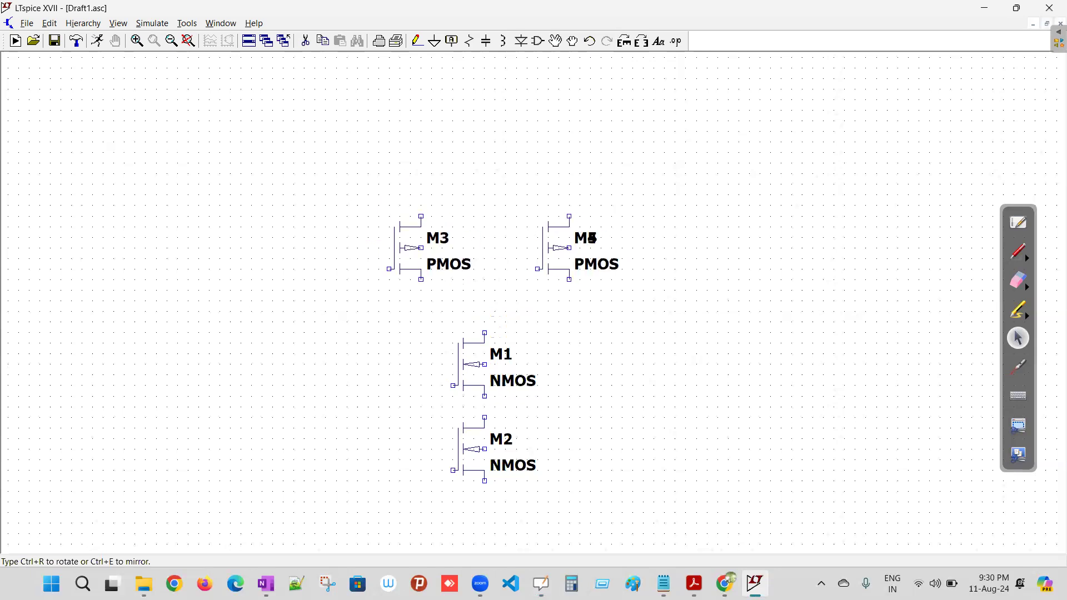
pyautogui.press('Escape')
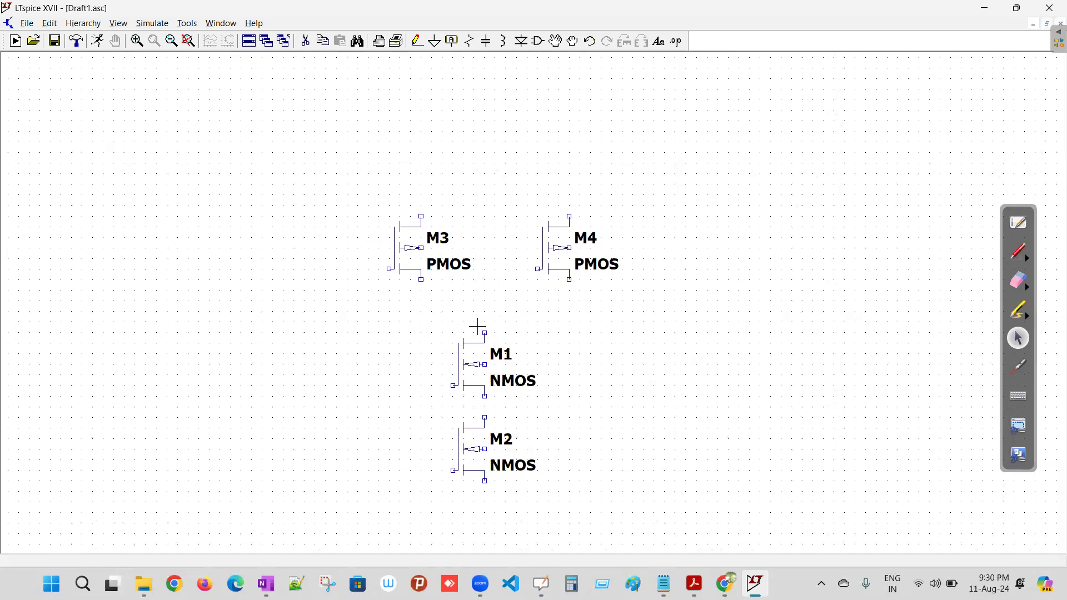
# Step: Wire the lower terminals of PMOS transistors M3 and M4 together with a U-shaped connection beneath them
pyautogui.click(416, 42)
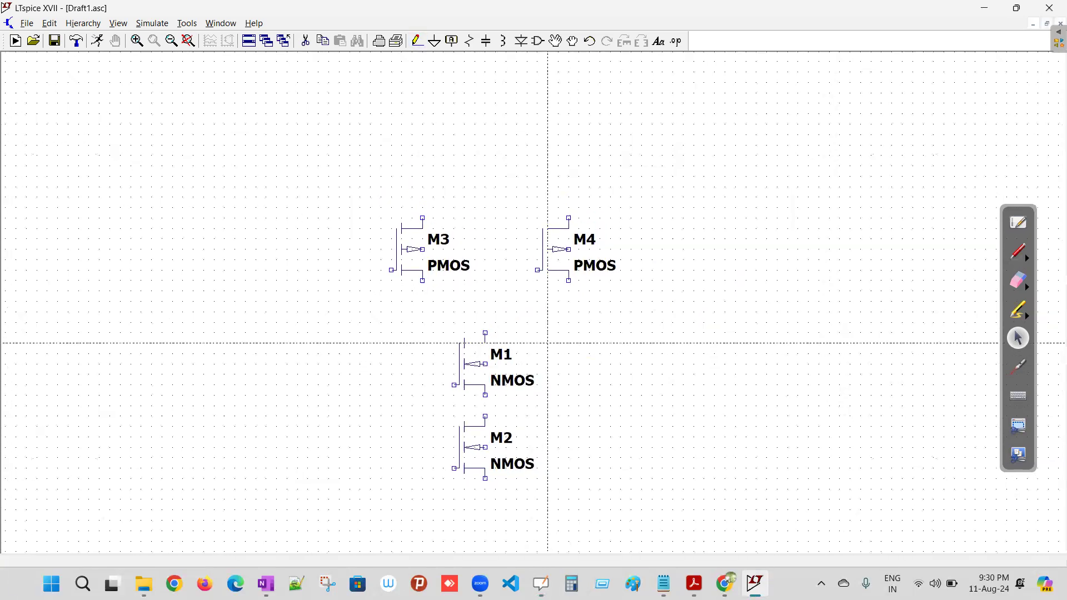
pyautogui.scroll(2, 548, 343)
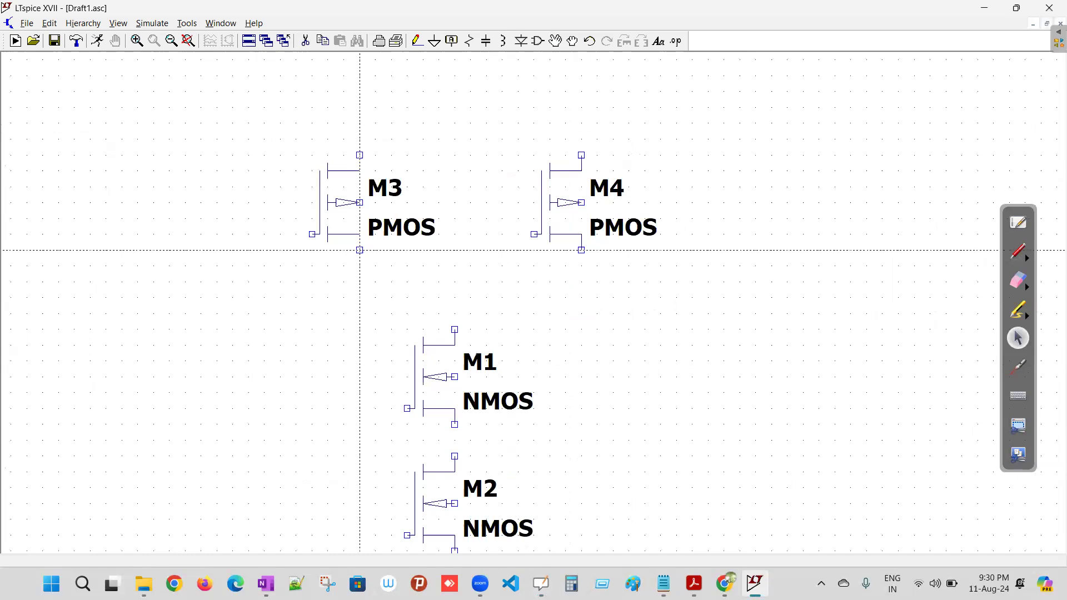
pyautogui.click(360, 250)
pyautogui.rightClick(360, 282)
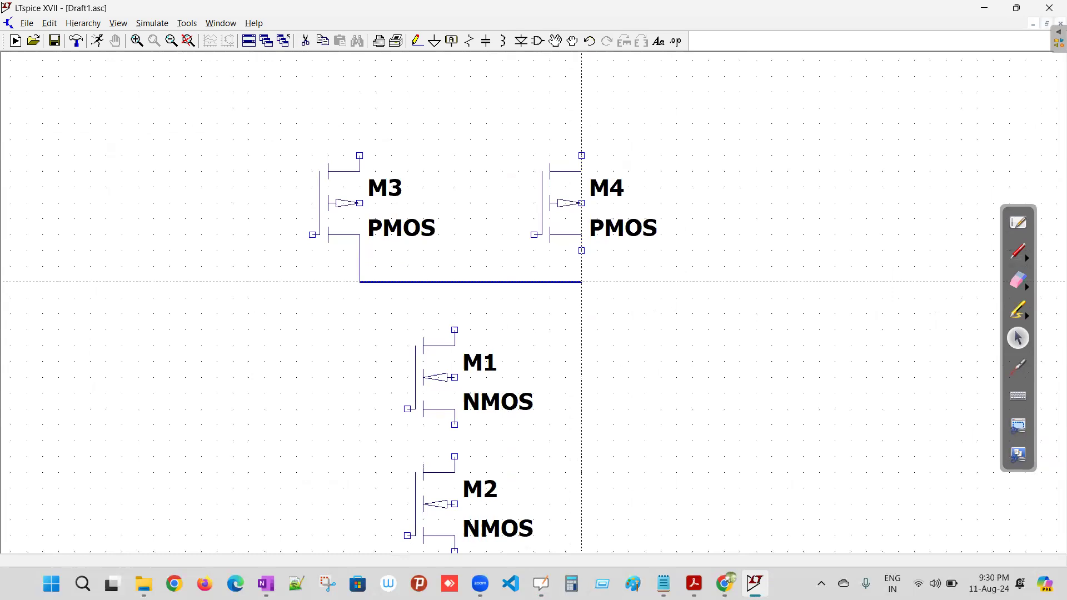
pyautogui.click(581, 282)
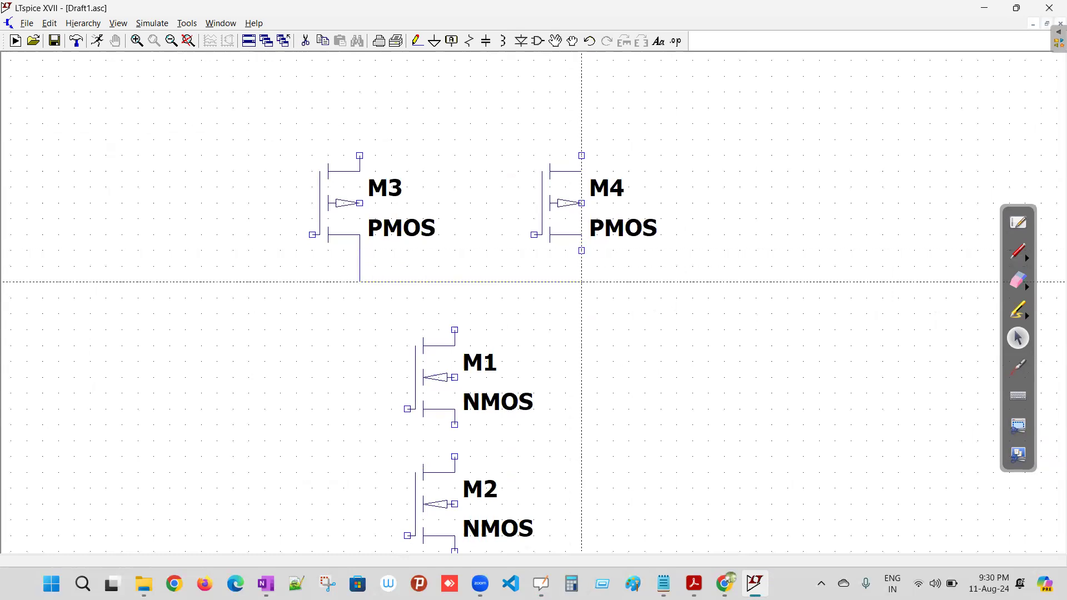
pyautogui.click(582, 250)
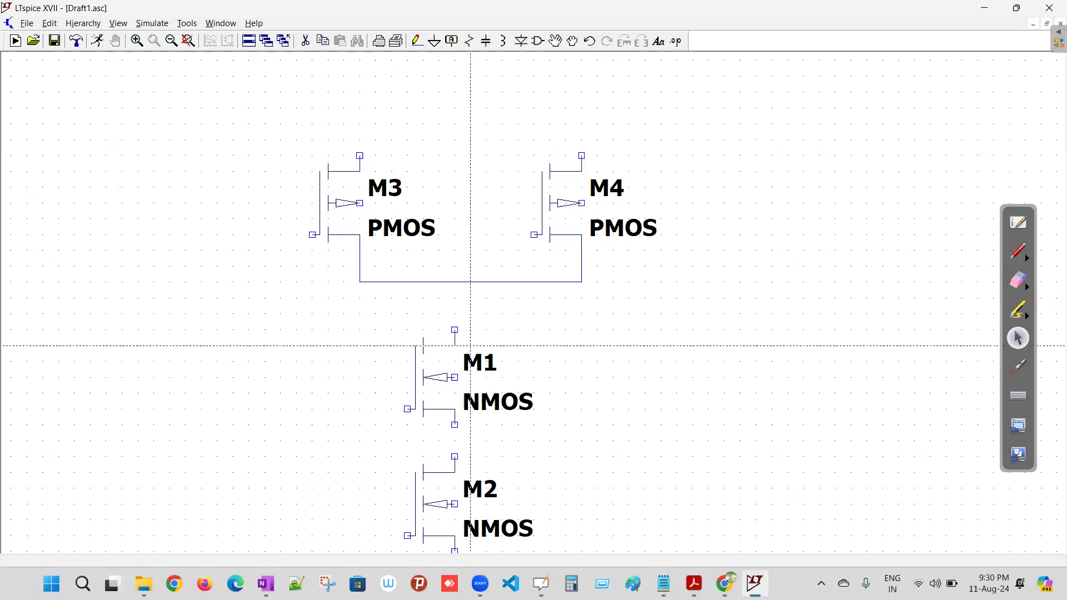
# Step: Connect M1's upper terminal to the shared PMOS output wire and wire M1 in series with M2
pyautogui.click(455, 329)
pyautogui.click(455, 282)
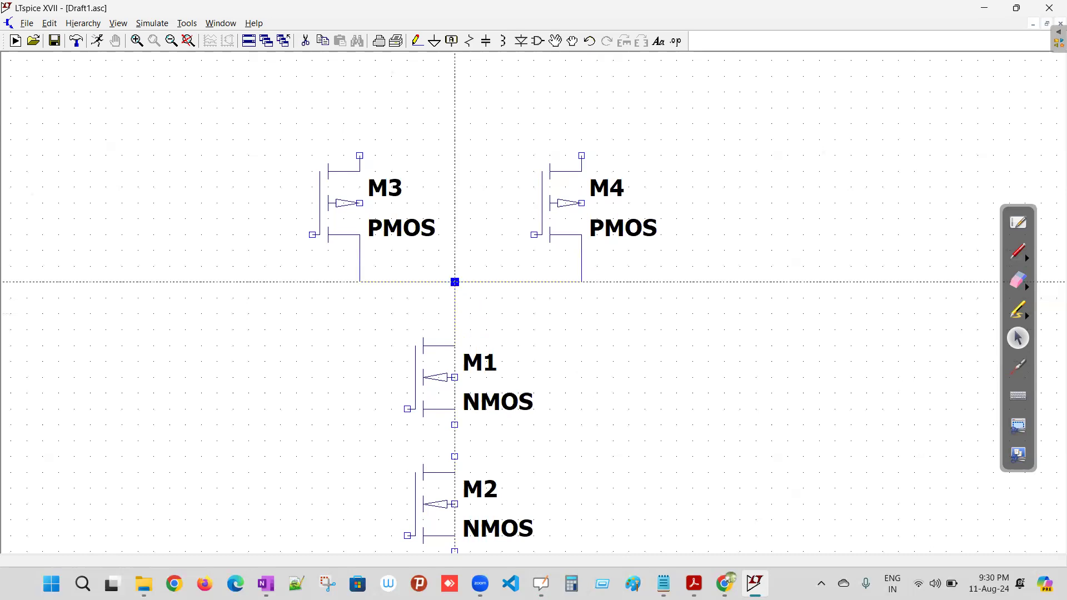
pyautogui.click(454, 456)
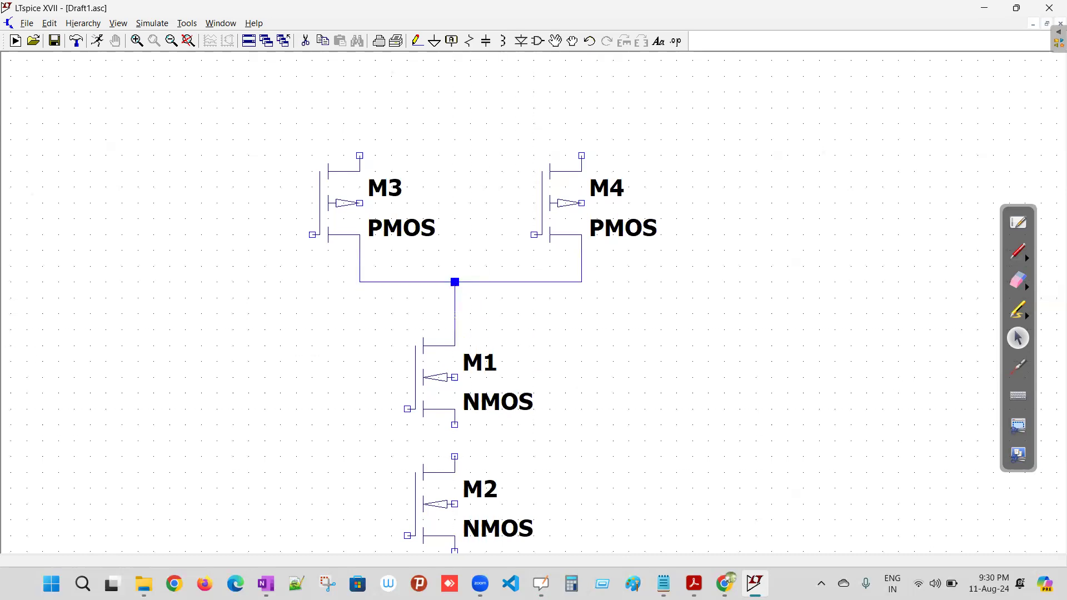
pyautogui.click(455, 424)
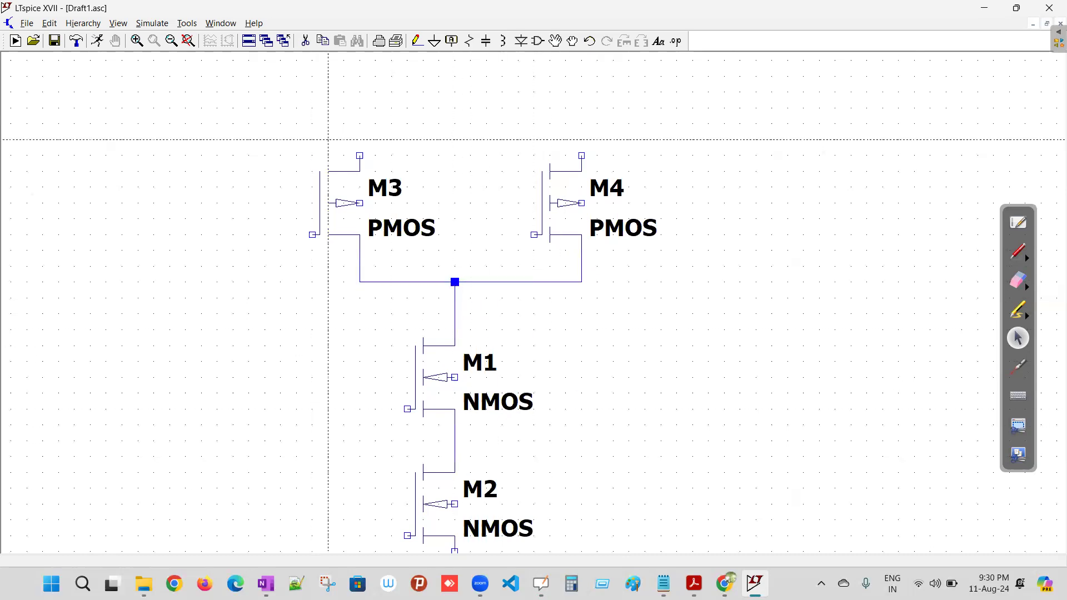
# Step: Wire the upper terminals of M3 and M4 together to complete the parallel PMOS pull-up network
pyautogui.click(360, 156)
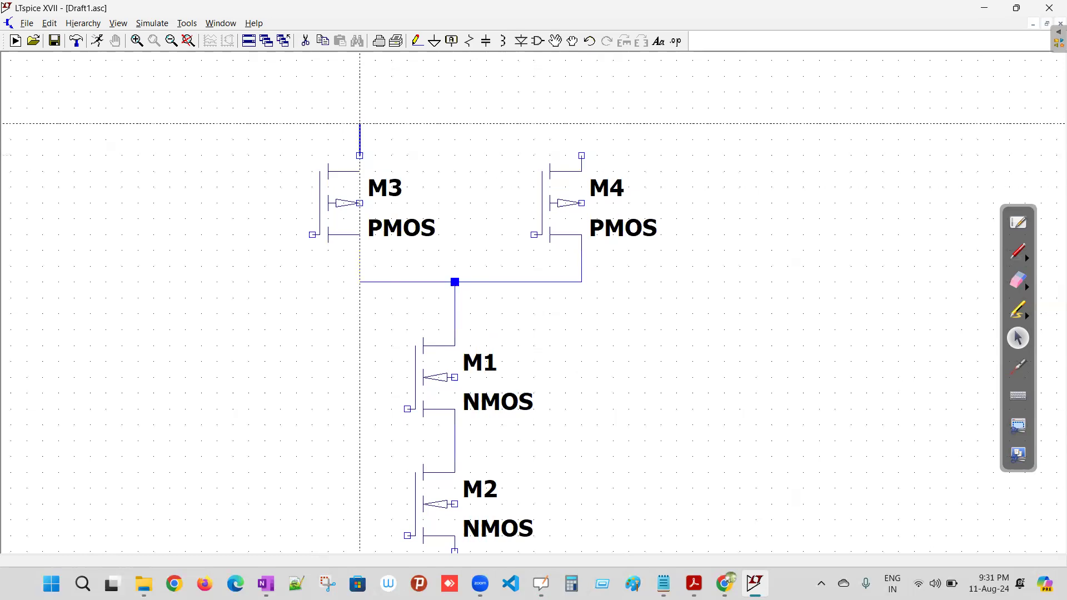
pyautogui.click(359, 124)
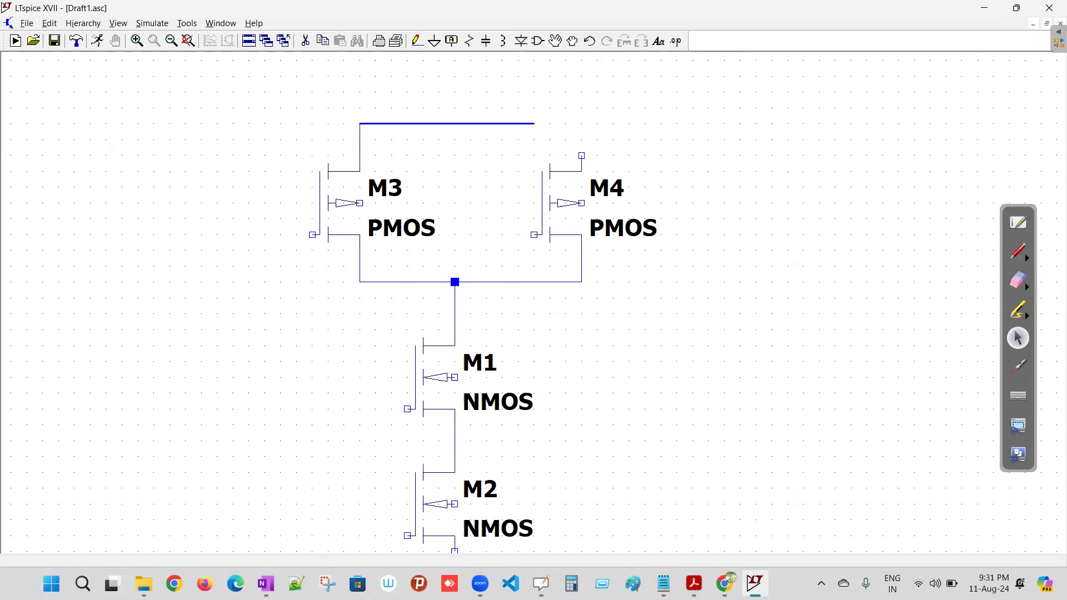
pyautogui.click(581, 124)
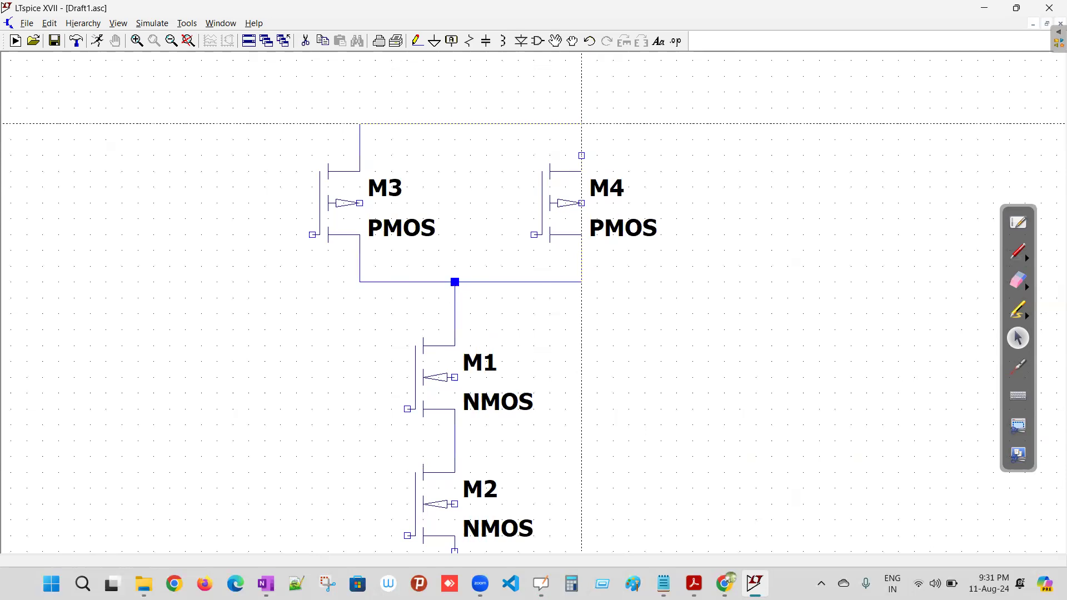
pyautogui.click(581, 155)
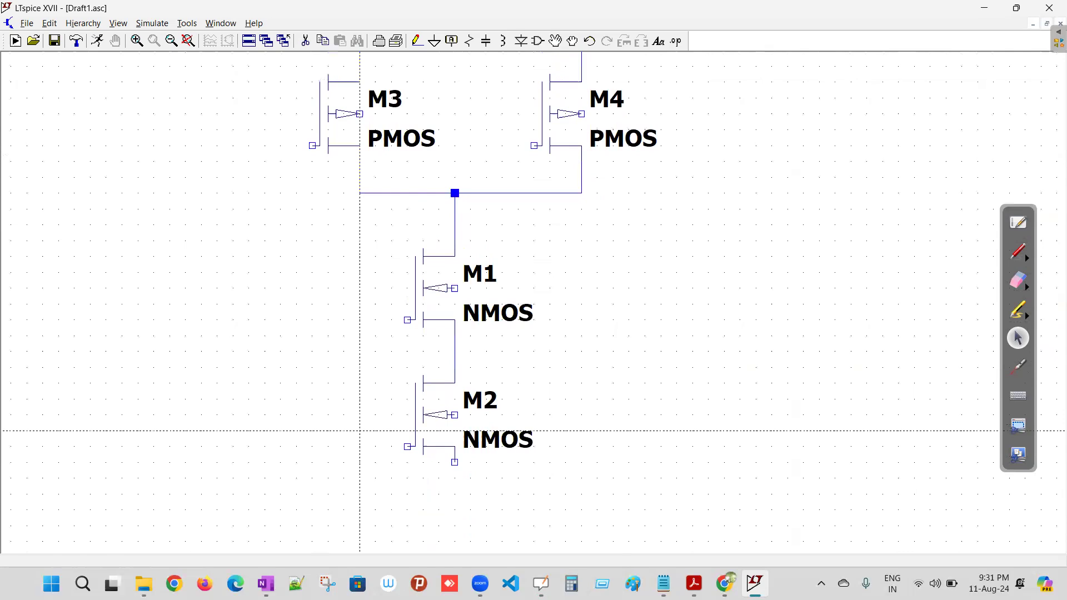
# Step: Draw horizontal input leads outward from the gates of NMOS transistors M1 and M2
pyautogui.click(408, 320)
pyautogui.rightClick(360, 319)
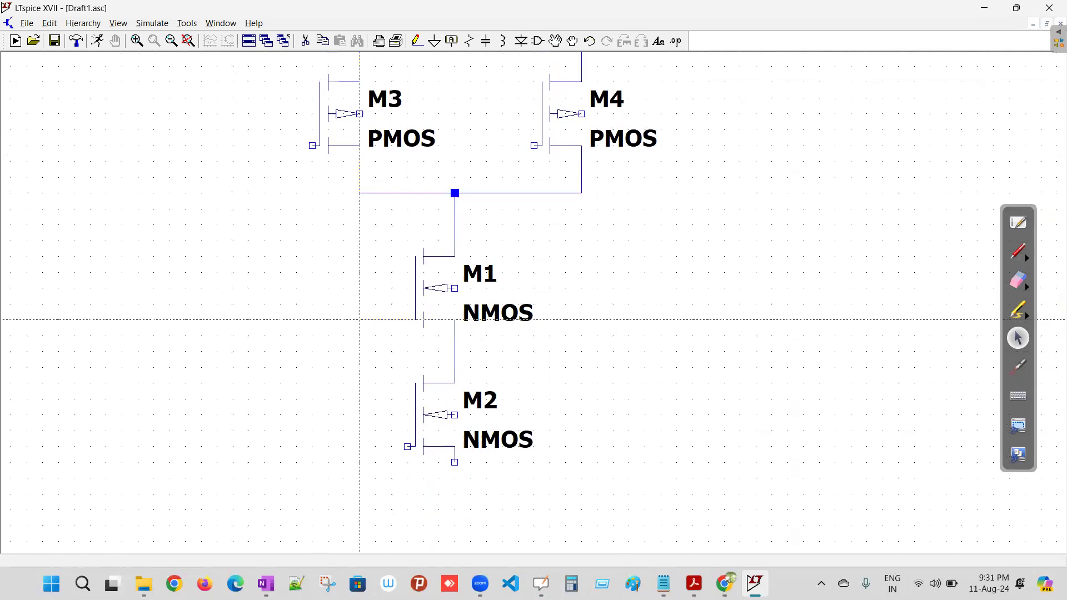
pyautogui.click(407, 446)
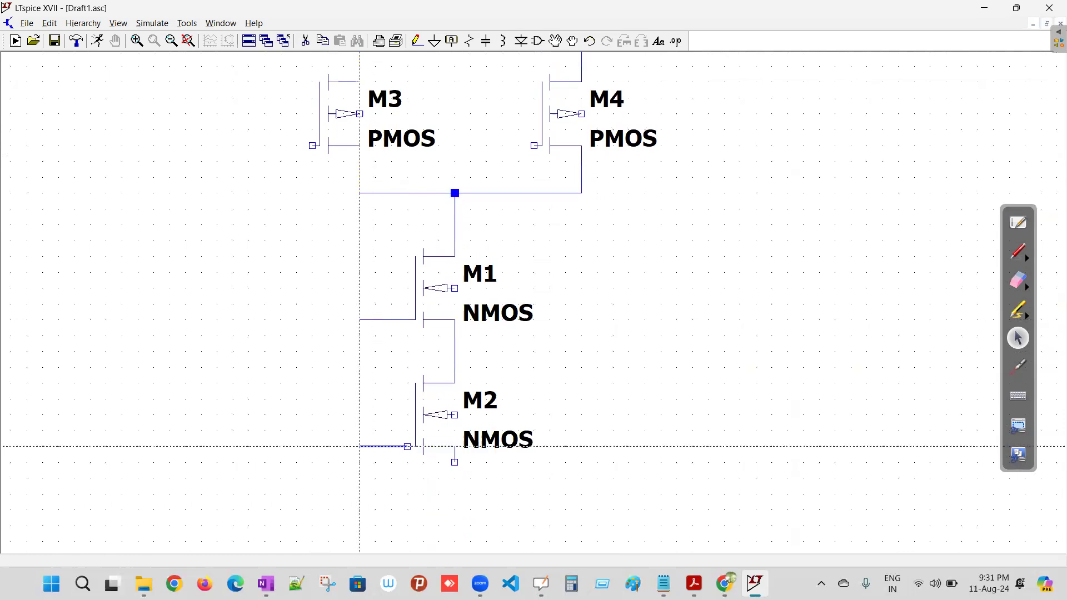
pyautogui.click(360, 446)
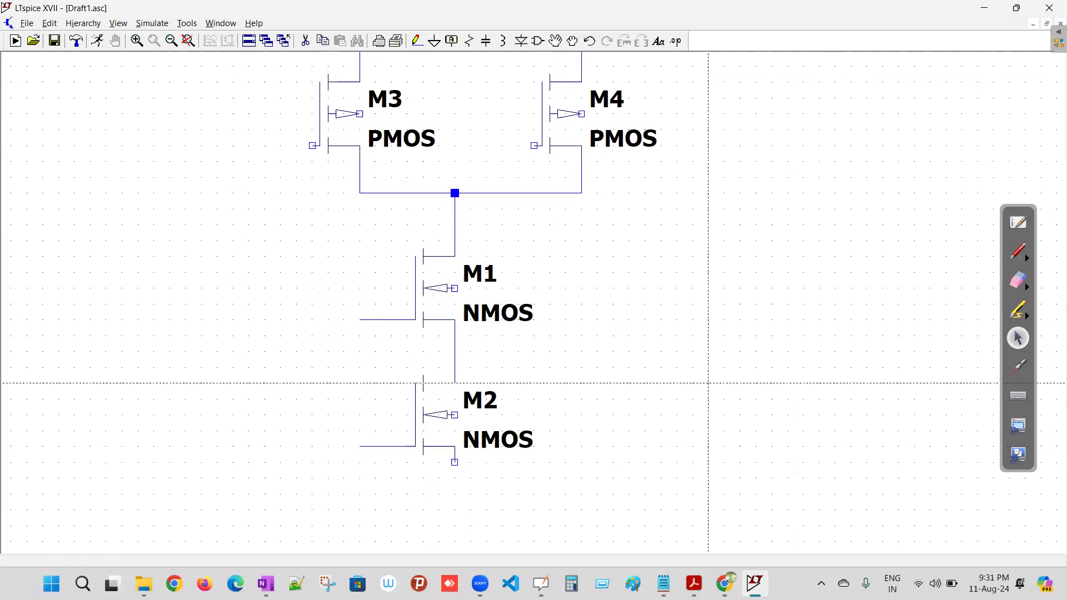
# Step: Draw horizontal input leads outward from the gates of PMOS transistors M3 and M4
pyautogui.click(311, 146)
pyautogui.click(249, 145)
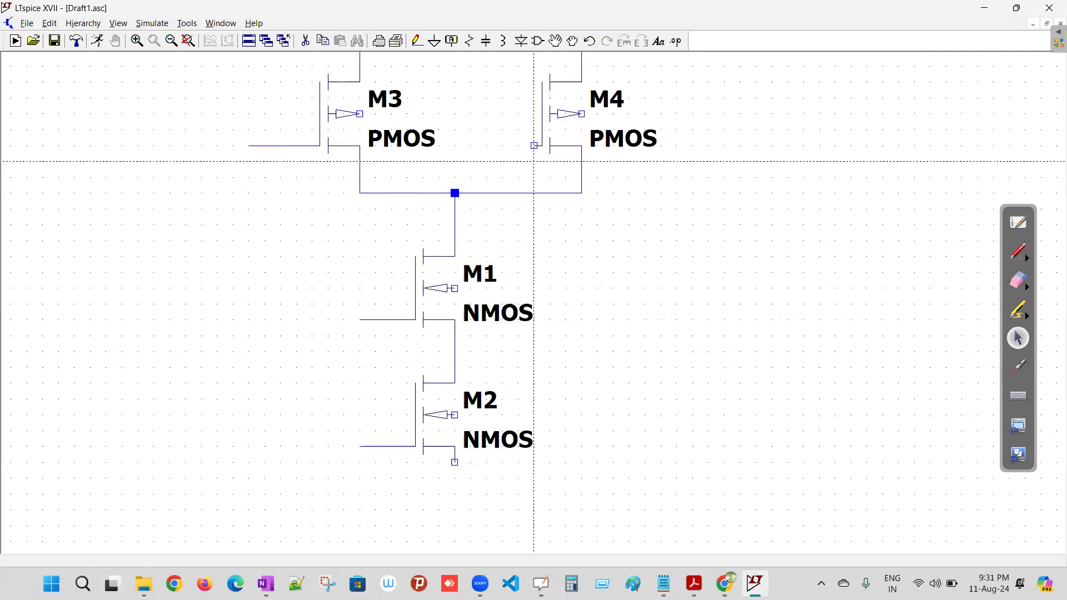
pyautogui.click(534, 146)
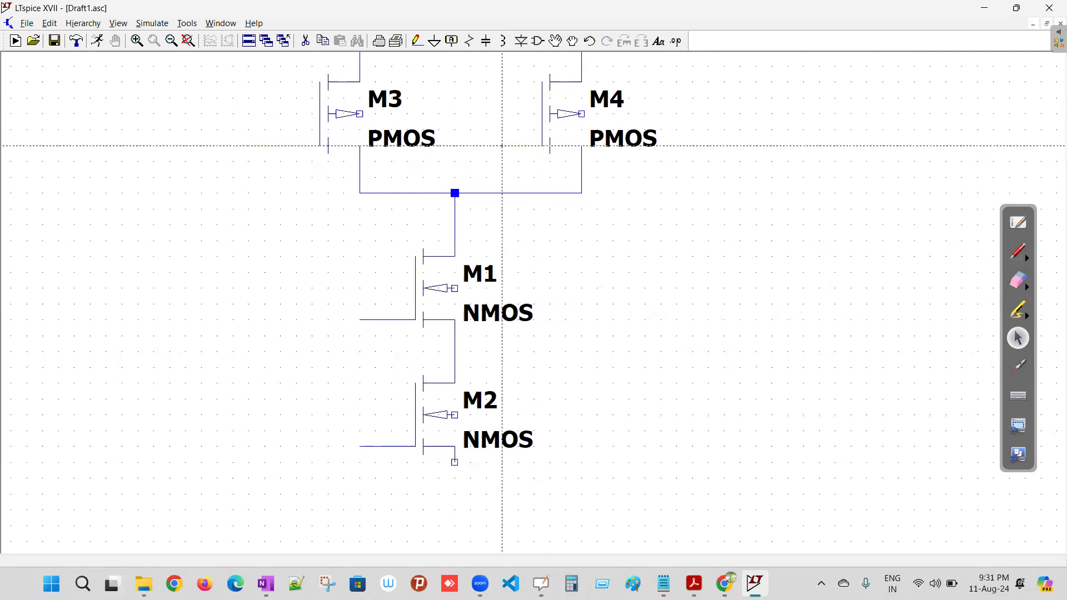
pyautogui.click(502, 145)
pyautogui.press('Escape')
# Step: Draw a supply lead upward from the wire joining the PMOS tops and a ground lead downward from M2's lower terminal
pyautogui.moveTo(460, 53); pyautogui.dragTo(461, 200)
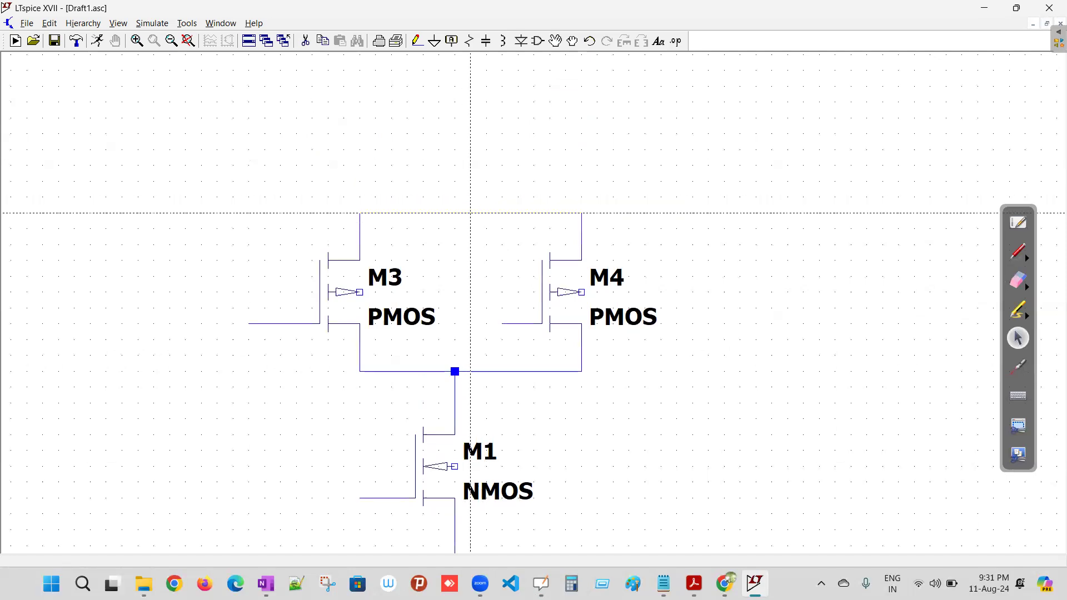
pyautogui.click(471, 213)
pyautogui.click(471, 165)
pyautogui.rightClick(471, 165)
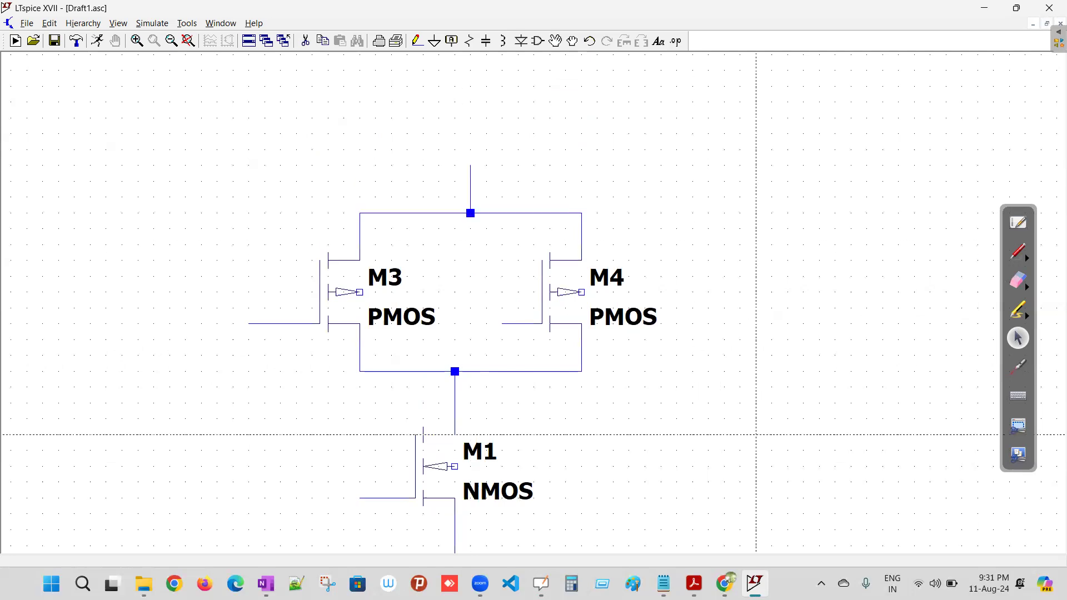
pyautogui.moveTo(502, 552)
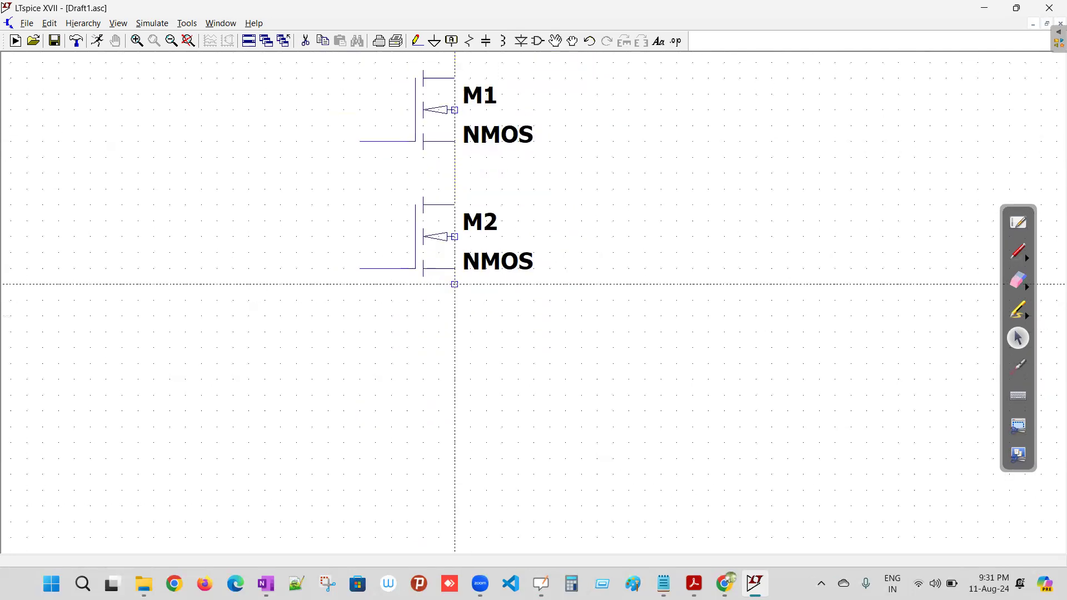
pyautogui.click(454, 284)
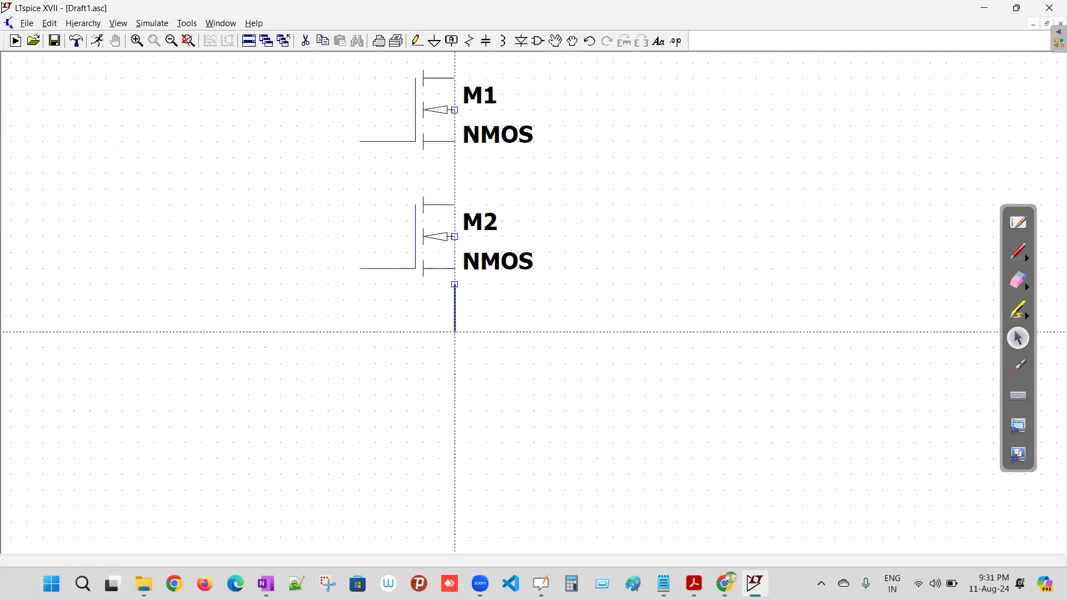
pyautogui.click(454, 332)
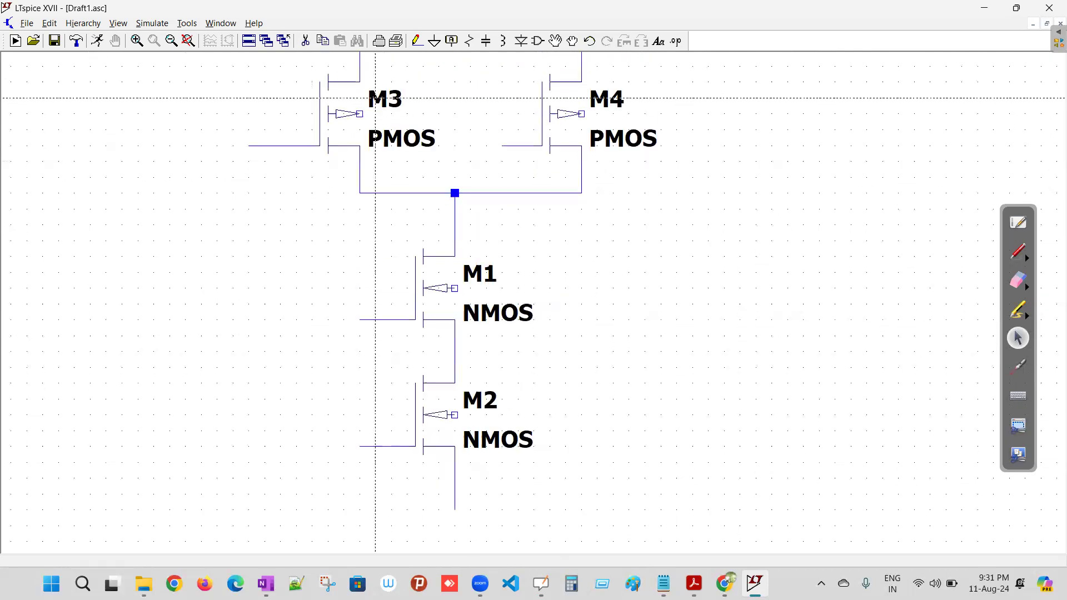
# Step: Wire the body terminals of M3 and M4 around to their own upper source terminals
pyautogui.moveTo(377, 43)
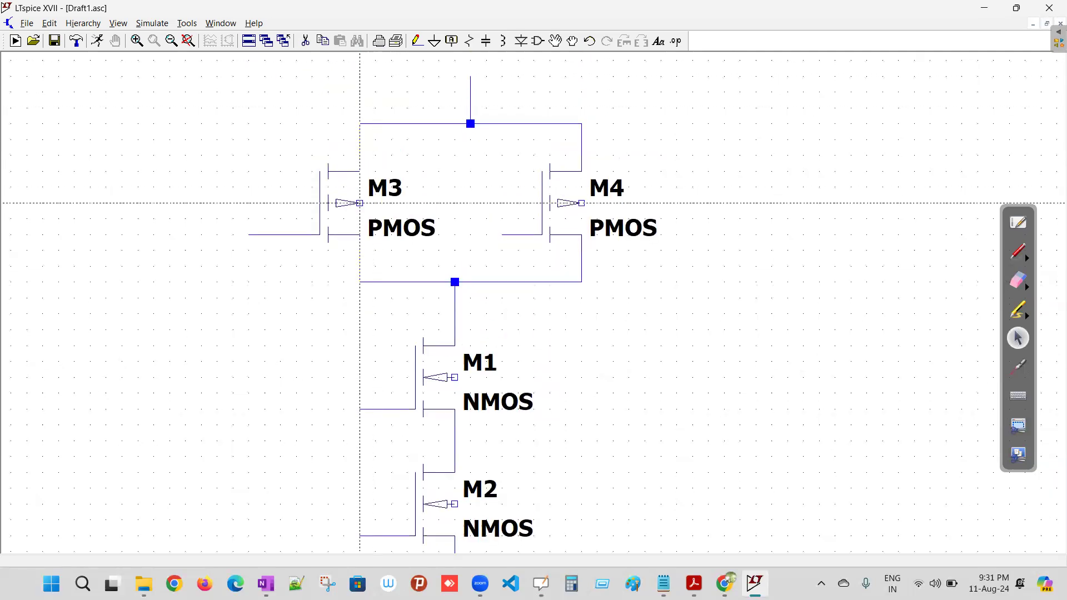
pyautogui.click(360, 203)
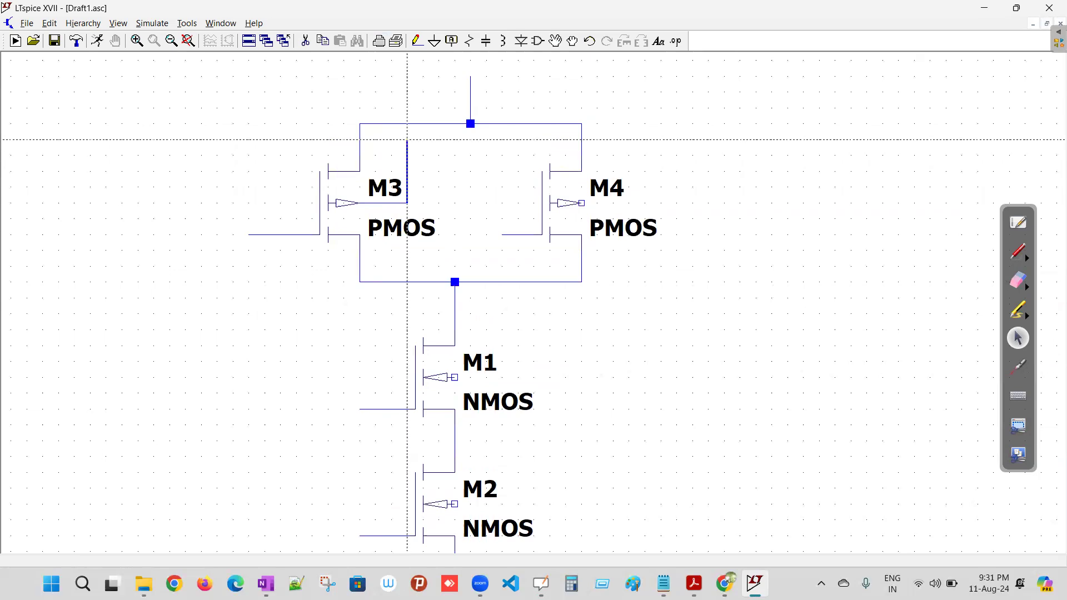
pyautogui.click(407, 156)
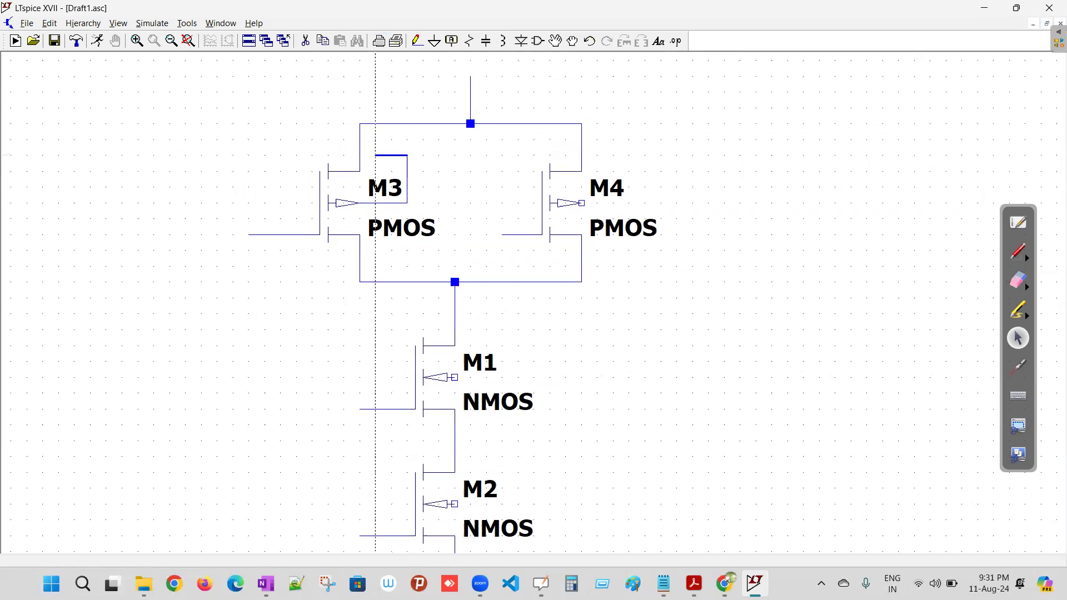
pyautogui.click(360, 156)
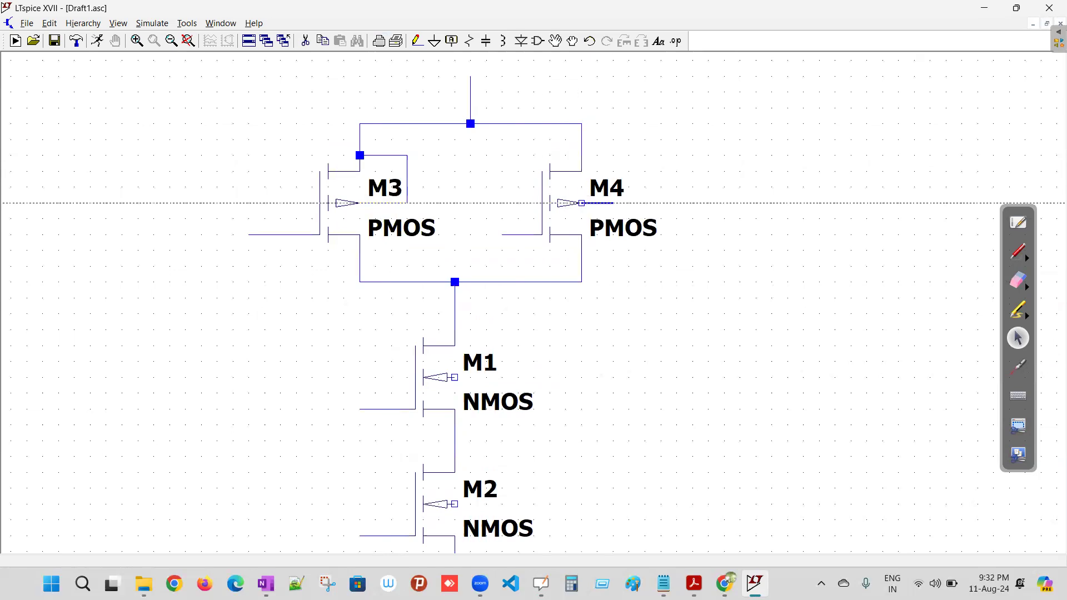
pyautogui.click(645, 155)
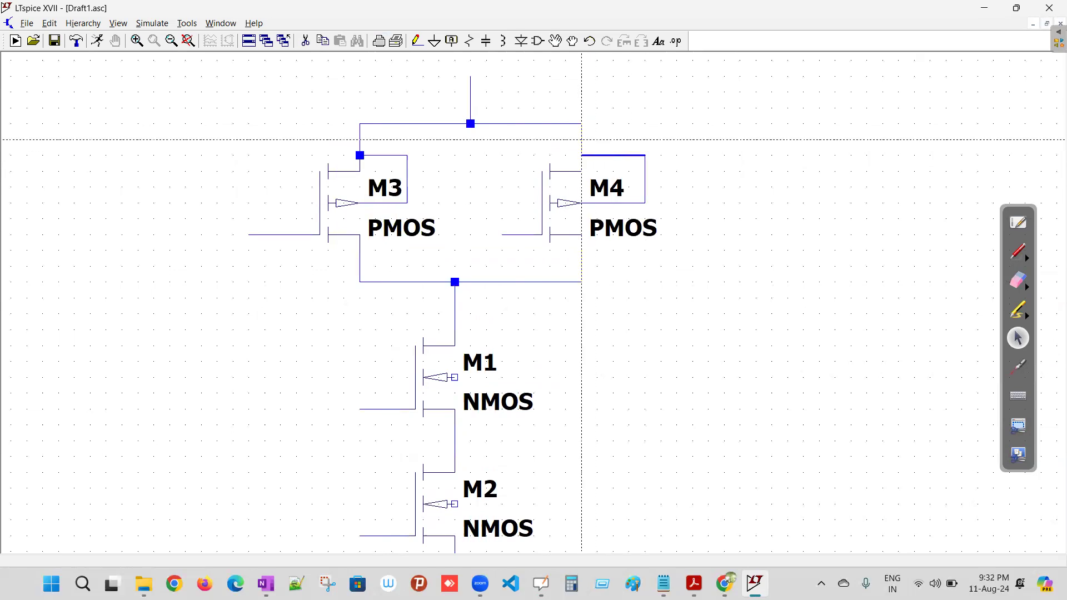
pyautogui.click(582, 156)
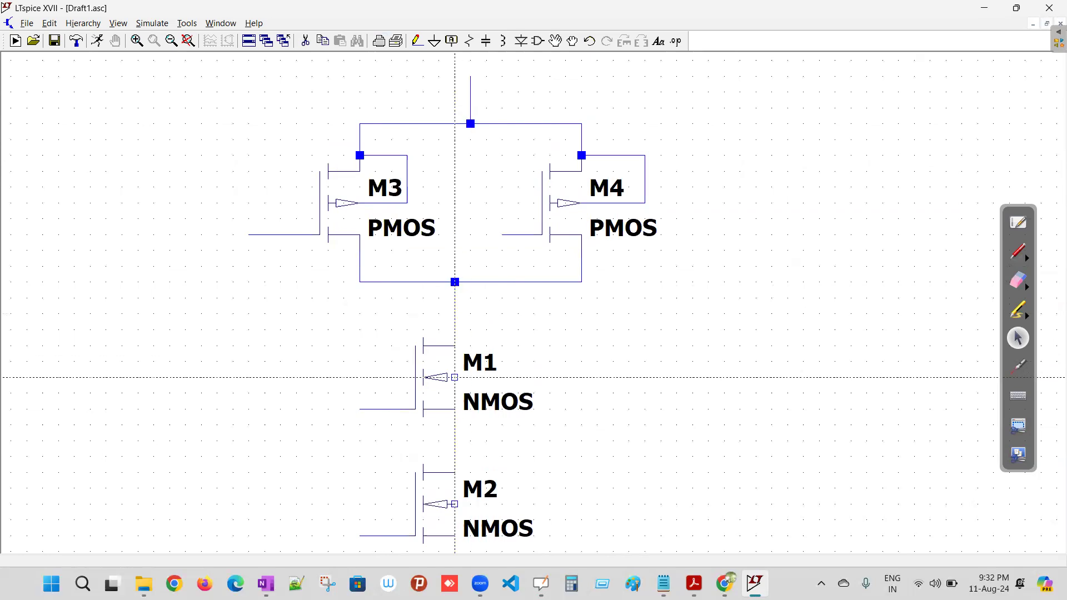
# Step: Wire the body terminals of NMOS transistors M1 and M2 around to their own lower source terminals
pyautogui.click(454, 378)
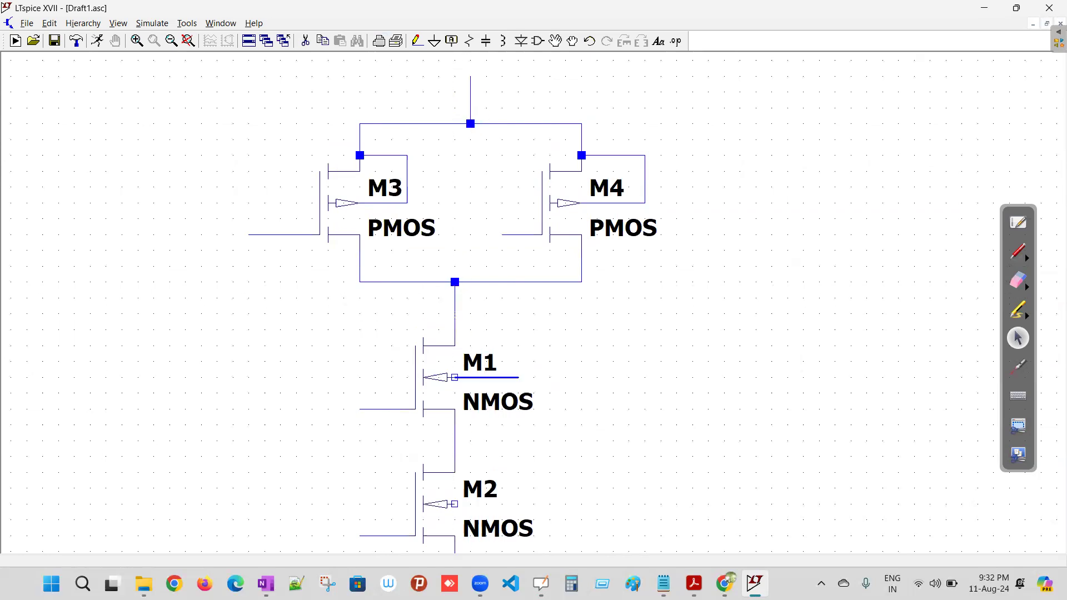
pyautogui.click(550, 441)
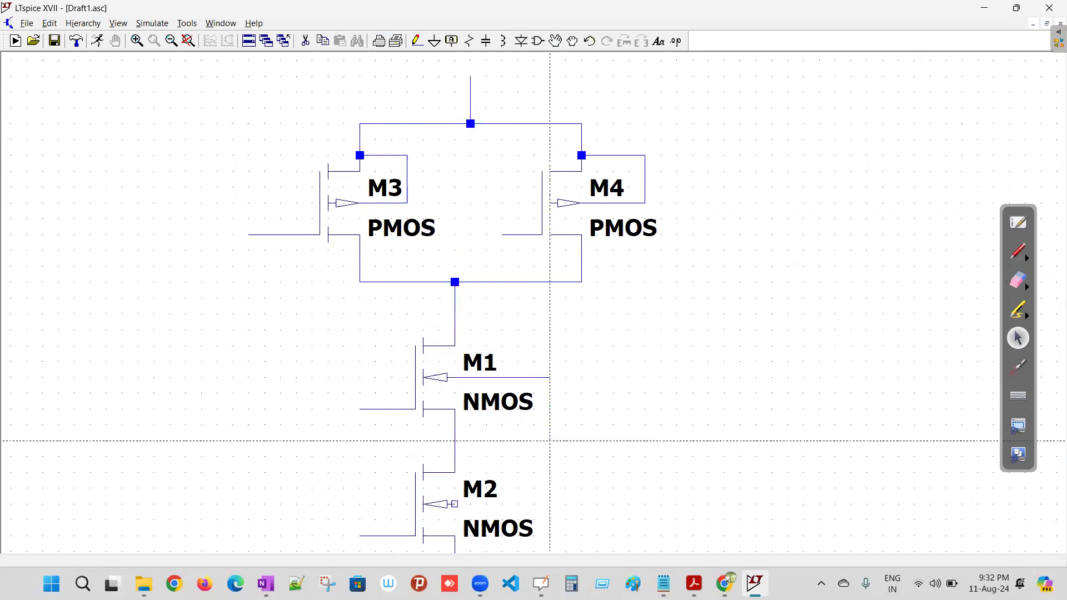
pyautogui.click(455, 440)
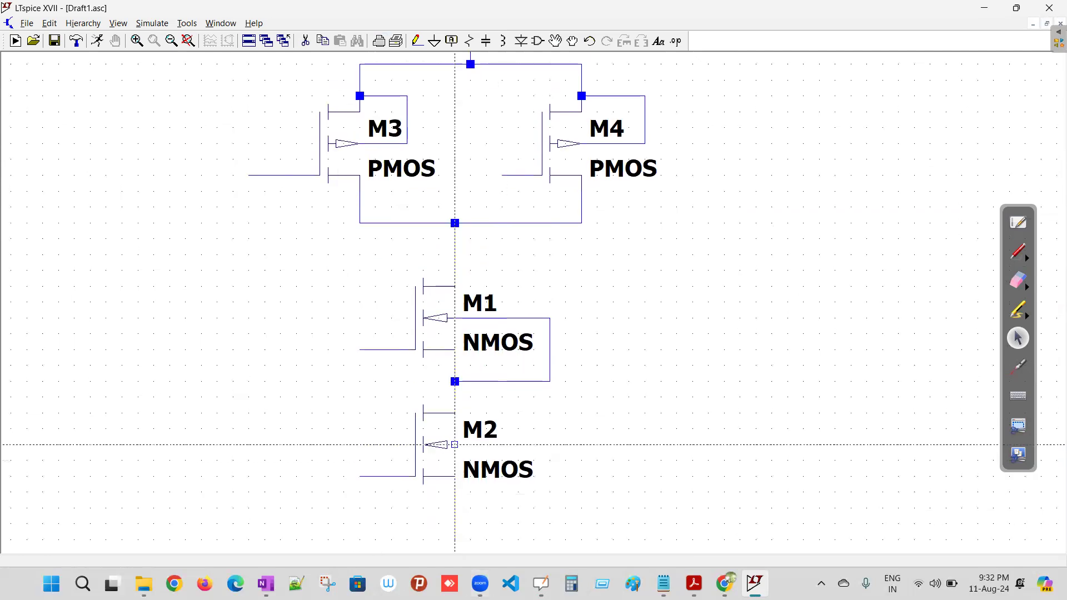
pyautogui.click(455, 444)
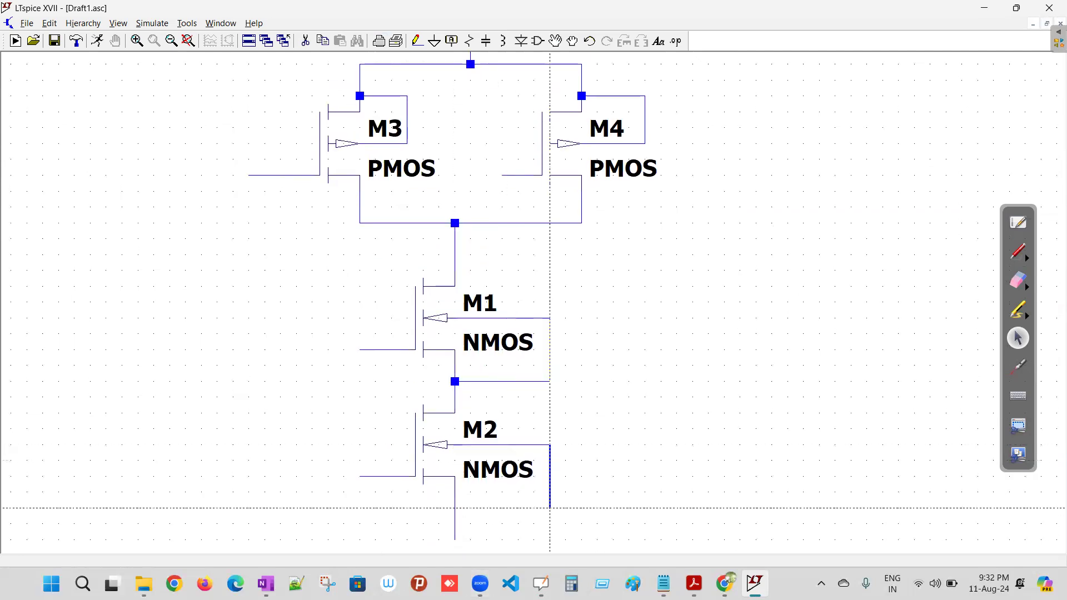
pyautogui.click(550, 507)
pyautogui.click(455, 508)
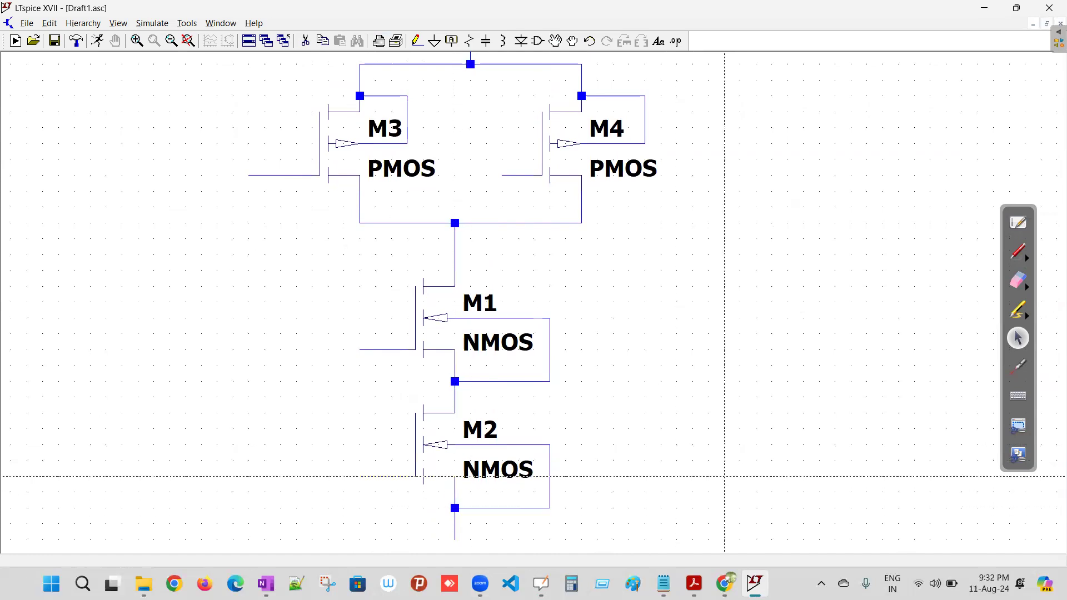
# Step: Place a ground symbol at the end of the lead below M2
pyautogui.click(434, 41)
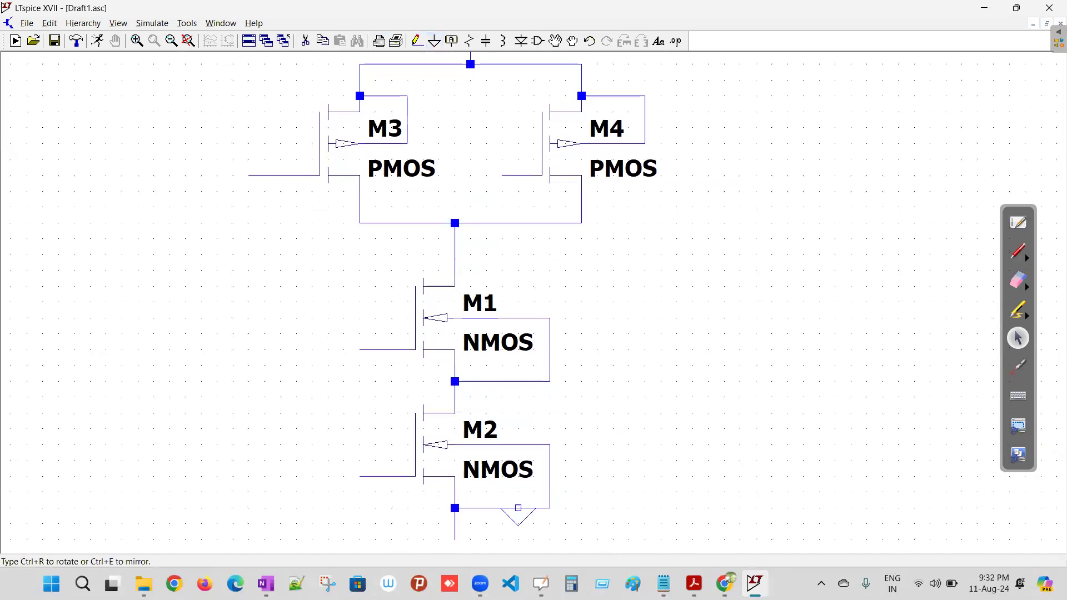
pyautogui.click(454, 508)
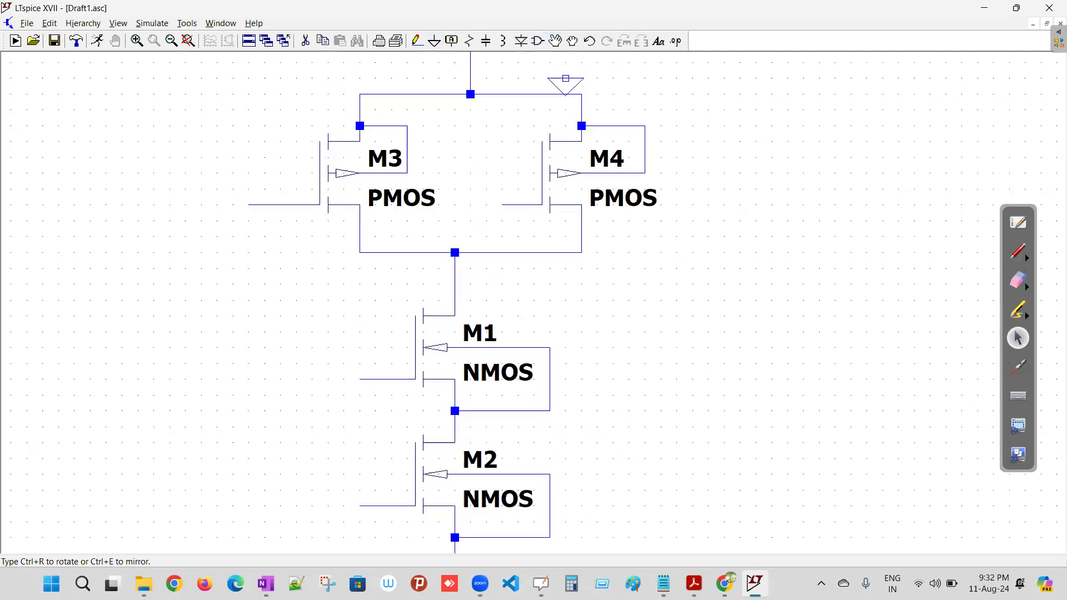
pyautogui.press('Escape')
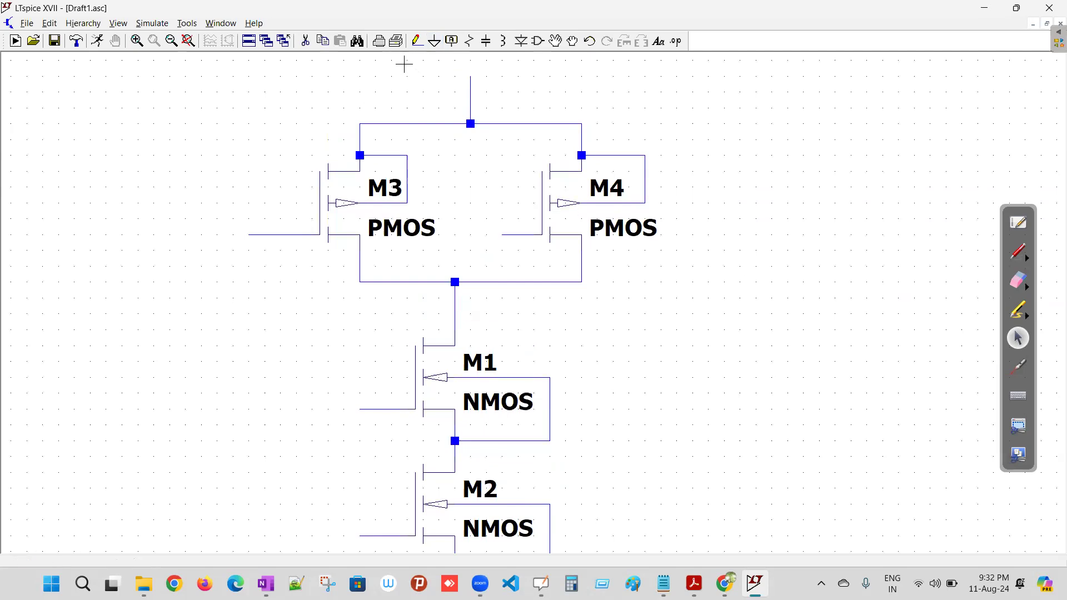
# Step: Add a vdd net label at the end of the supply lead above the PMOS pair
pyautogui.click(453, 43)
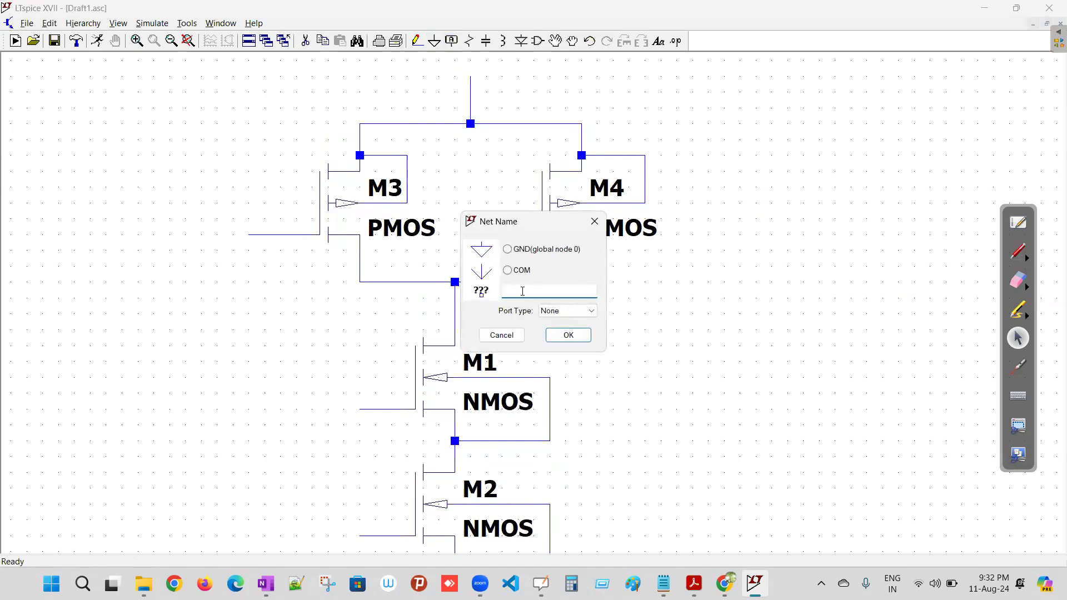
pyautogui.write('vdd')
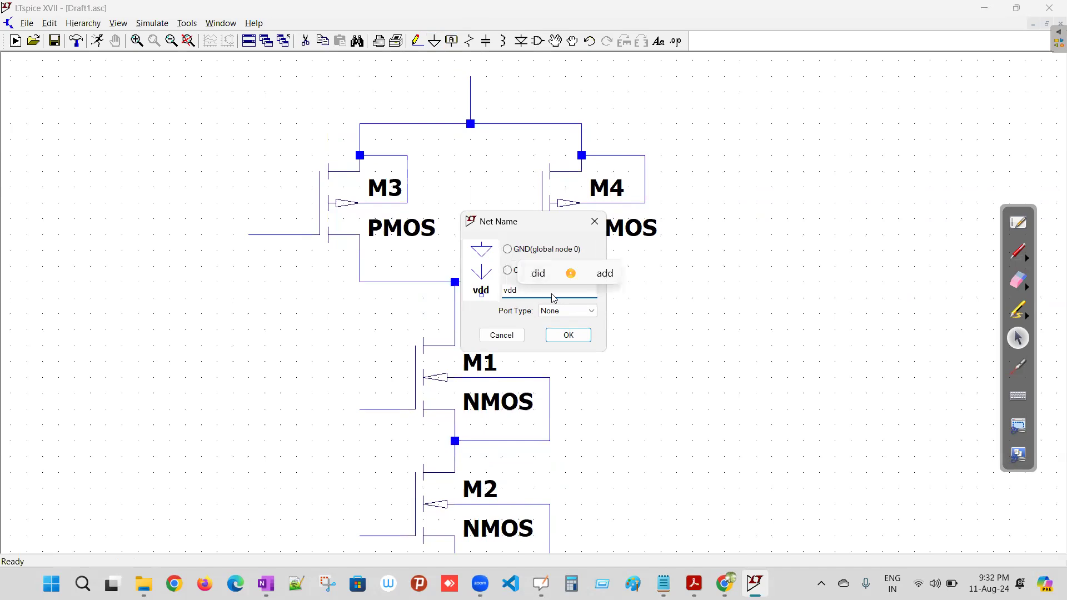
pyautogui.click(568, 336)
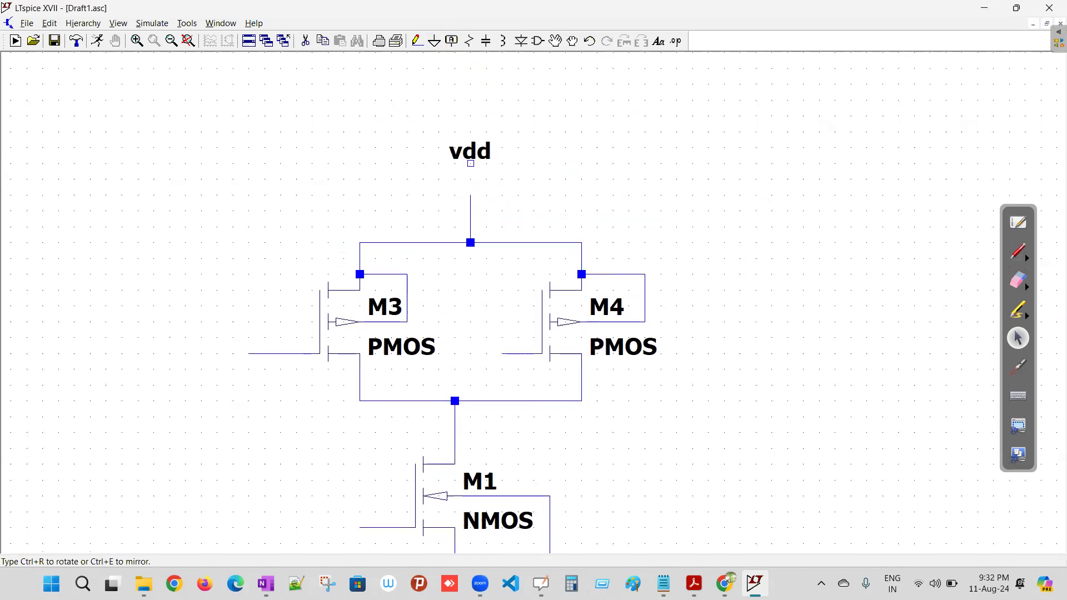
pyautogui.click(470, 195)
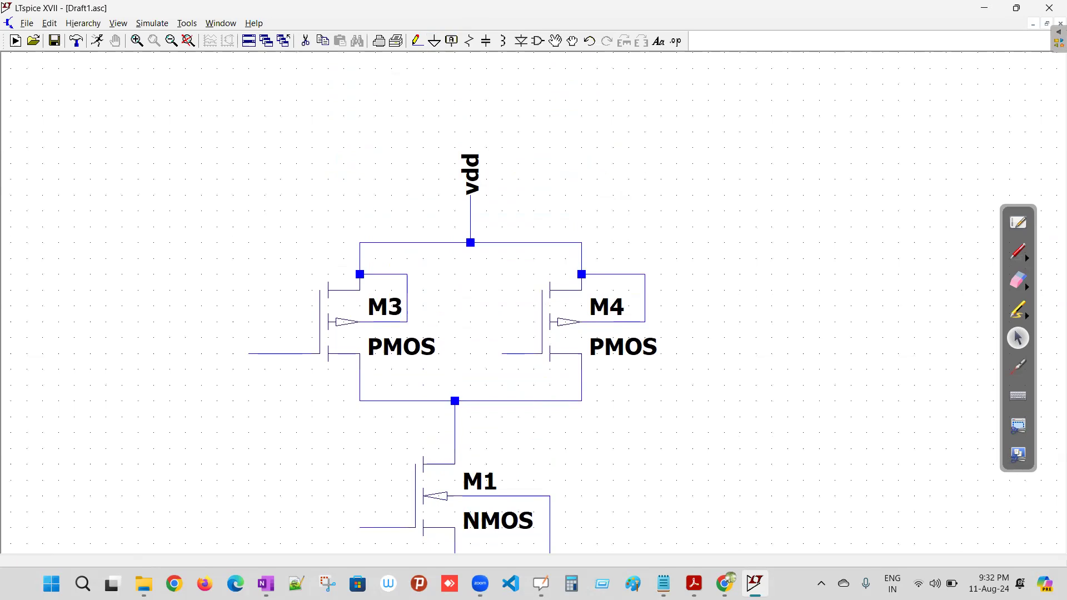
pyautogui.press('Escape')
# Step: Place the net label a on the gate leads of M3, M4, M1 and M2
pyautogui.click(452, 41)
pyautogui.write('a')
pyautogui.click(567, 335)
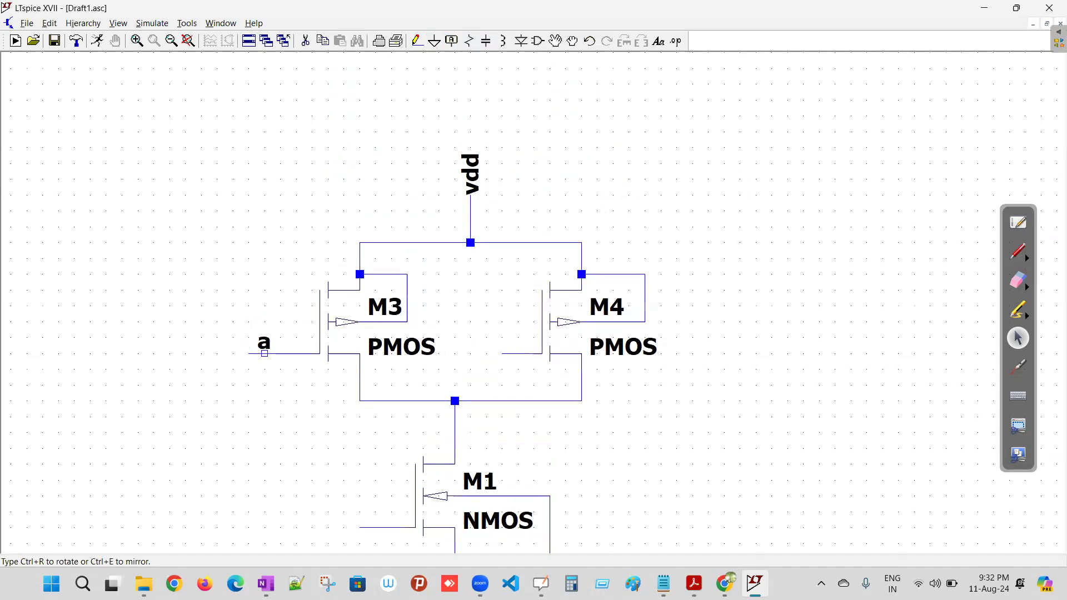
pyautogui.click(249, 354)
pyautogui.click(502, 353)
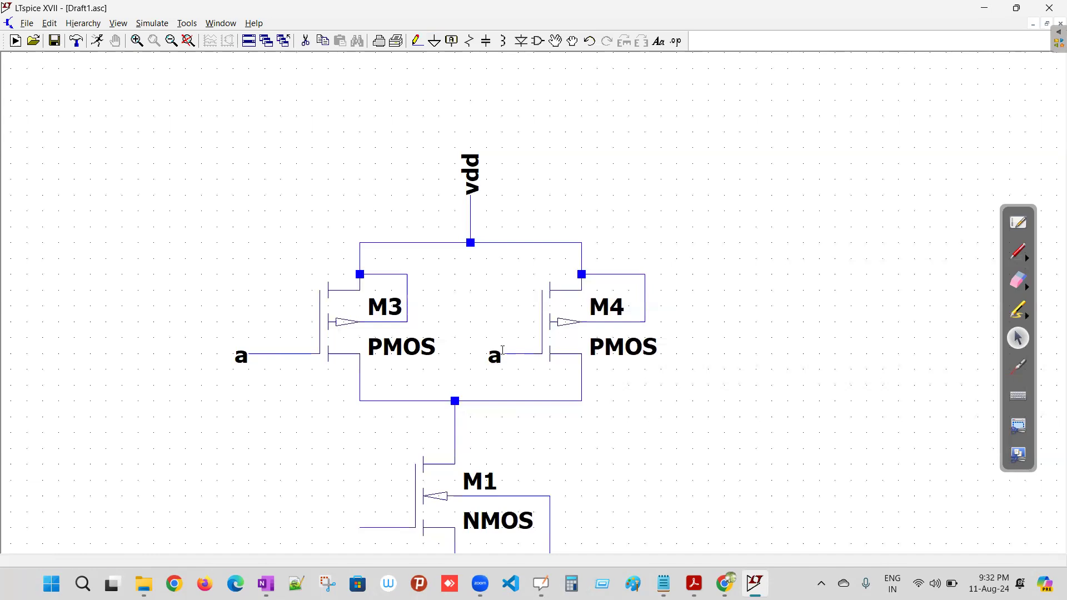
pyautogui.click(359, 468)
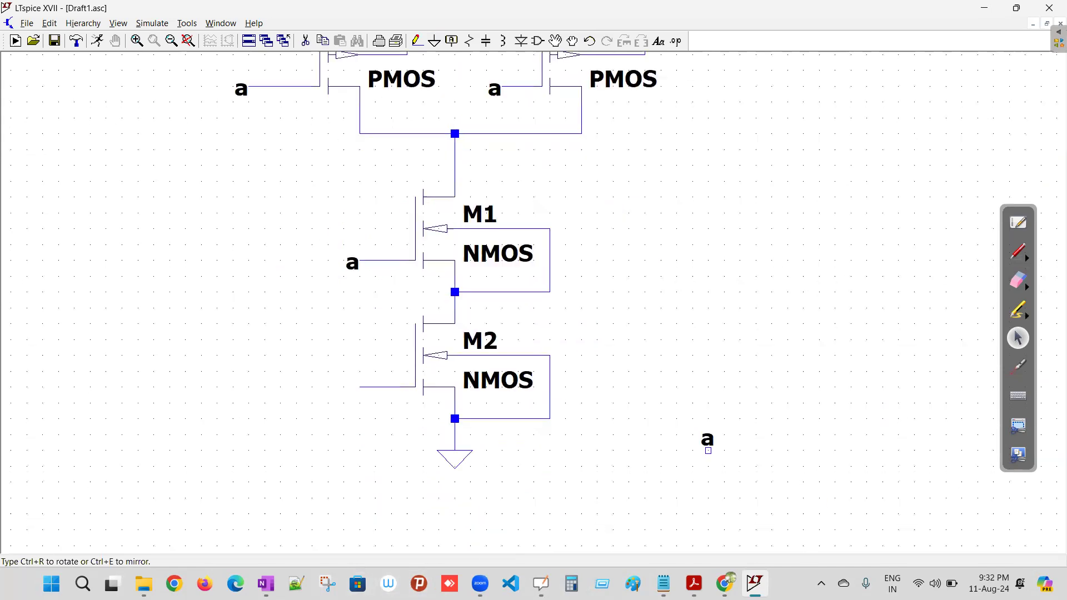
pyautogui.click(360, 388)
pyautogui.press('Escape')
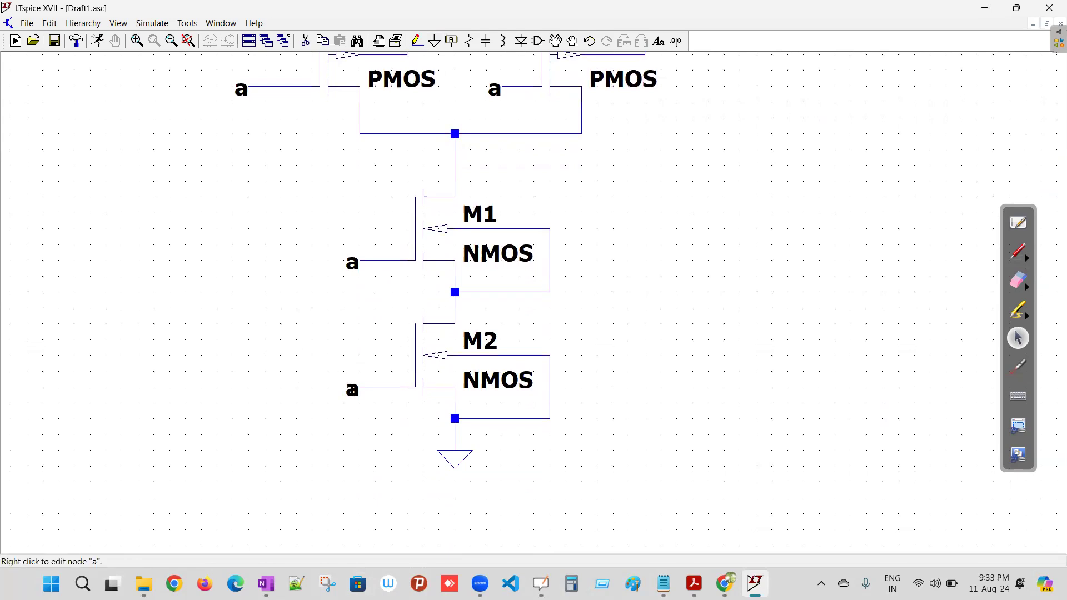
# Step: Rename the net labels on the gate leads of M2 and M4 as b
pyautogui.rightClick(354, 390)
pyautogui.write('b')
pyautogui.click(567, 334)
pyautogui.rightClick(496, 91)
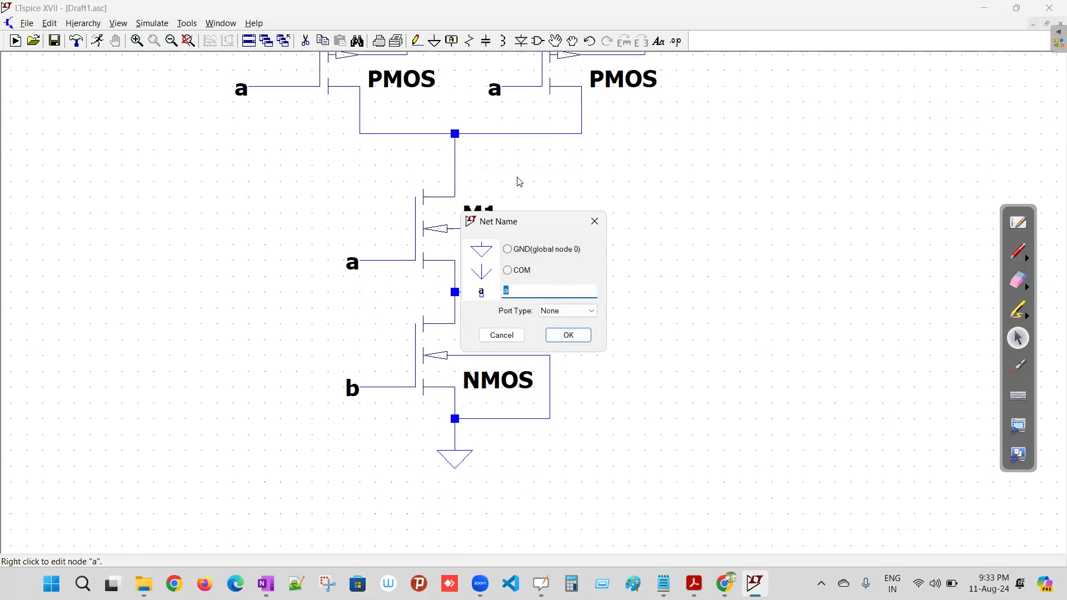
pyautogui.write('b')
pyautogui.click(572, 335)
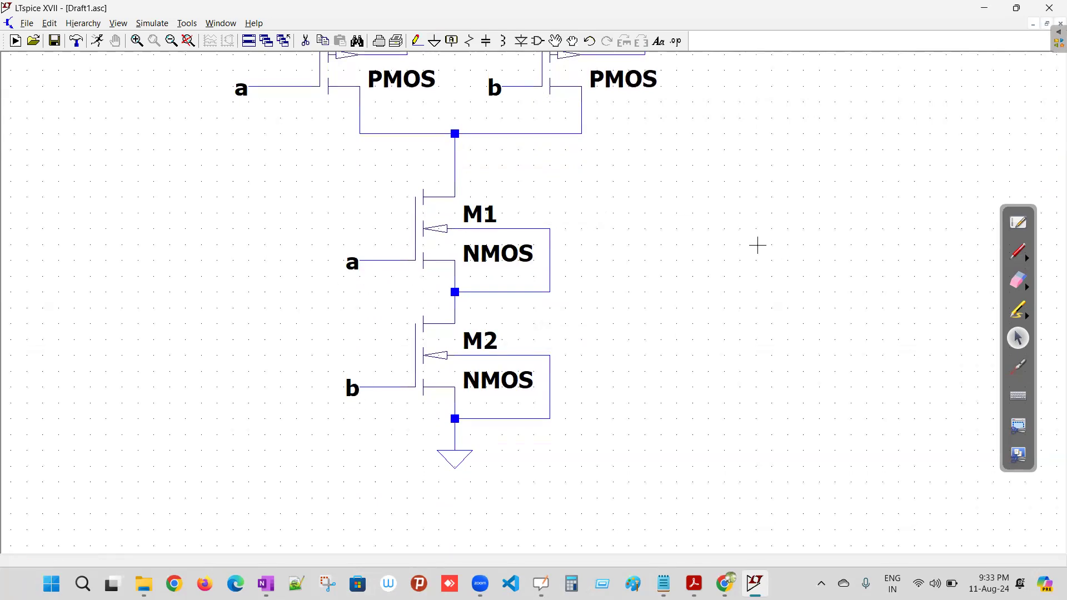
# Step: Draw a horizontal output wire from the node between the PMOS pair and M1 out past M4
pyautogui.scroll(-1, 718, 248)
pyautogui.click(416, 40)
pyautogui.click(462, 137)
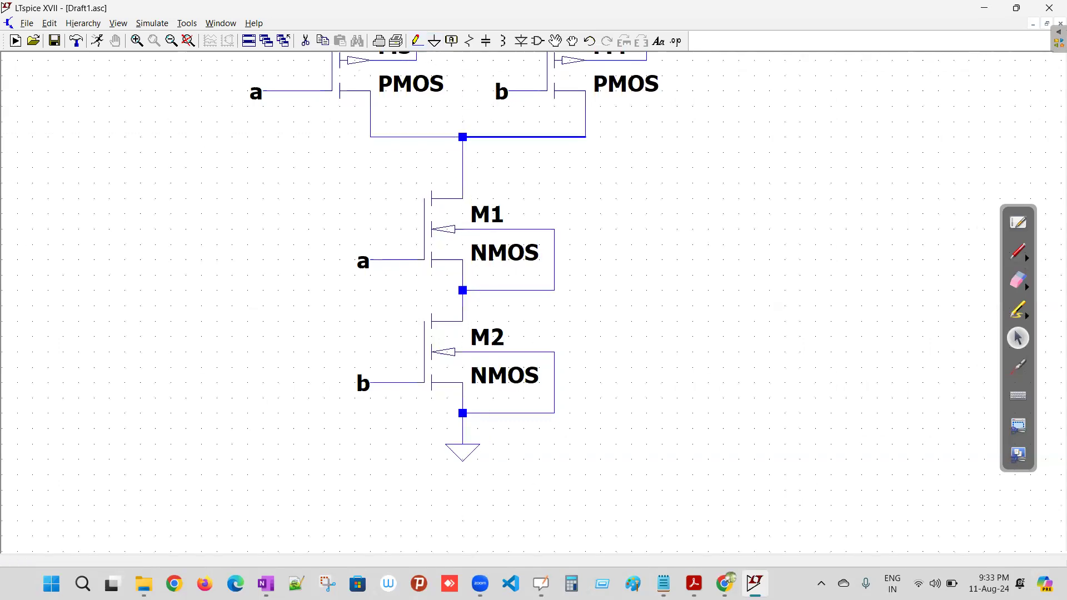
pyautogui.click(723, 137)
pyautogui.rightClick(723, 137)
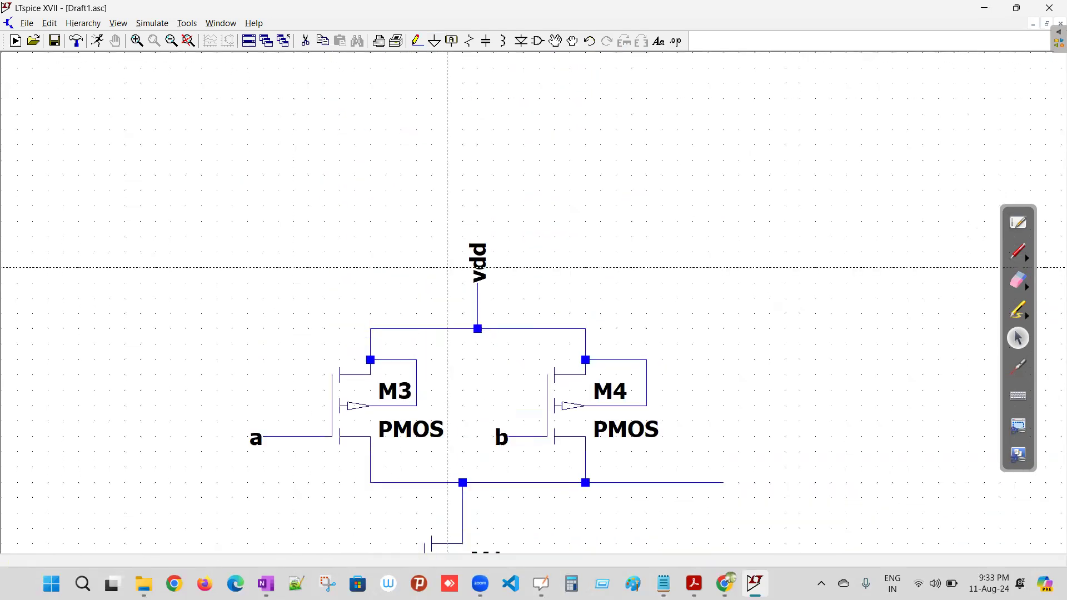
# Step: Place three voltage sources in a vertical column beside the transistor circuit, away from the output wire
pyautogui.click(189, 41)
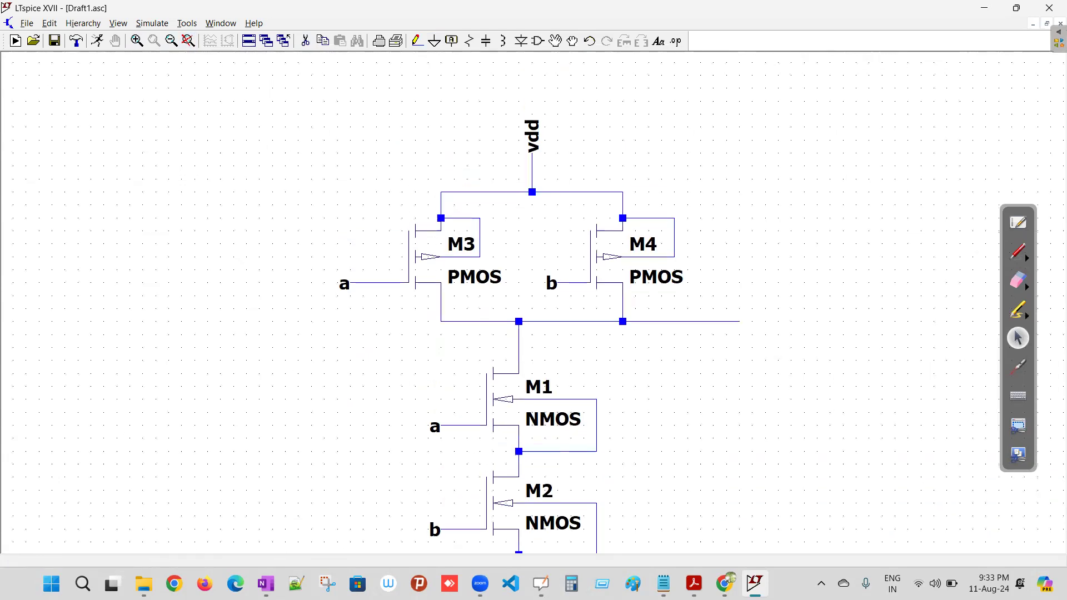
pyautogui.click(189, 41)
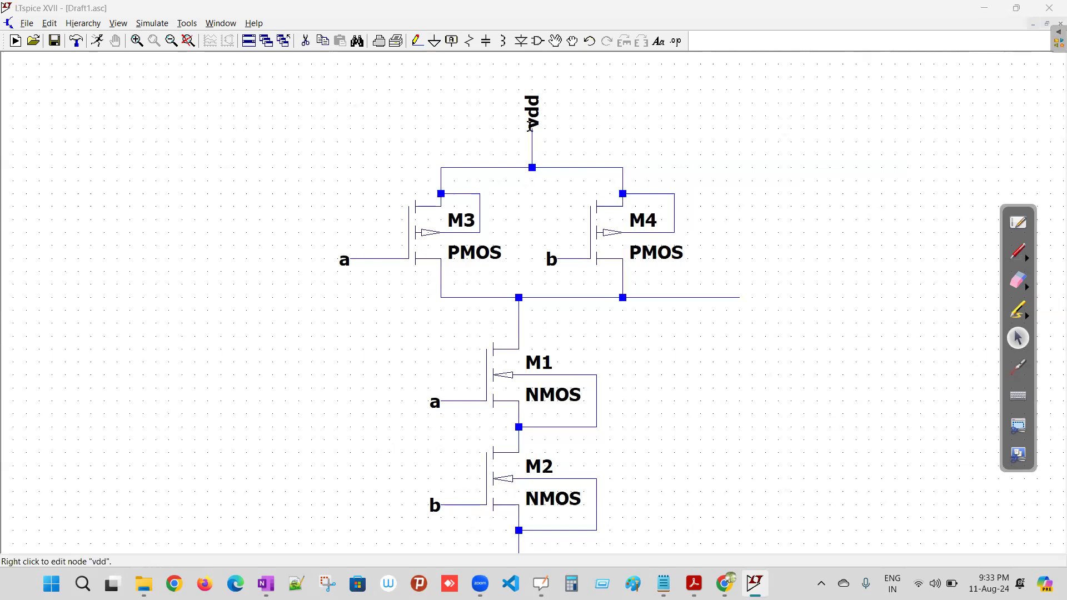
pyautogui.click(539, 44)
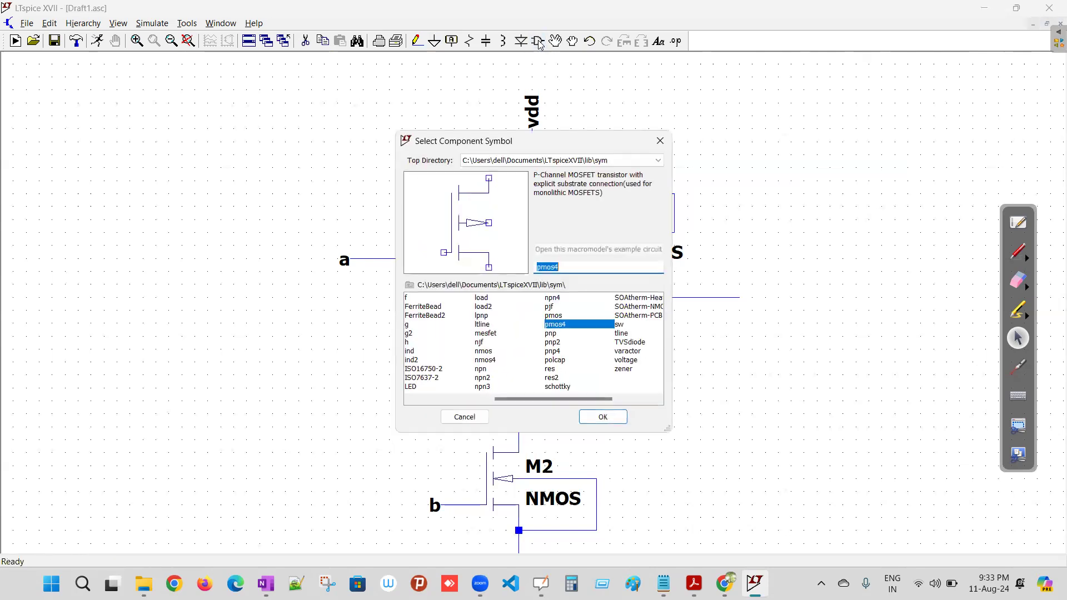
pyautogui.click(626, 361)
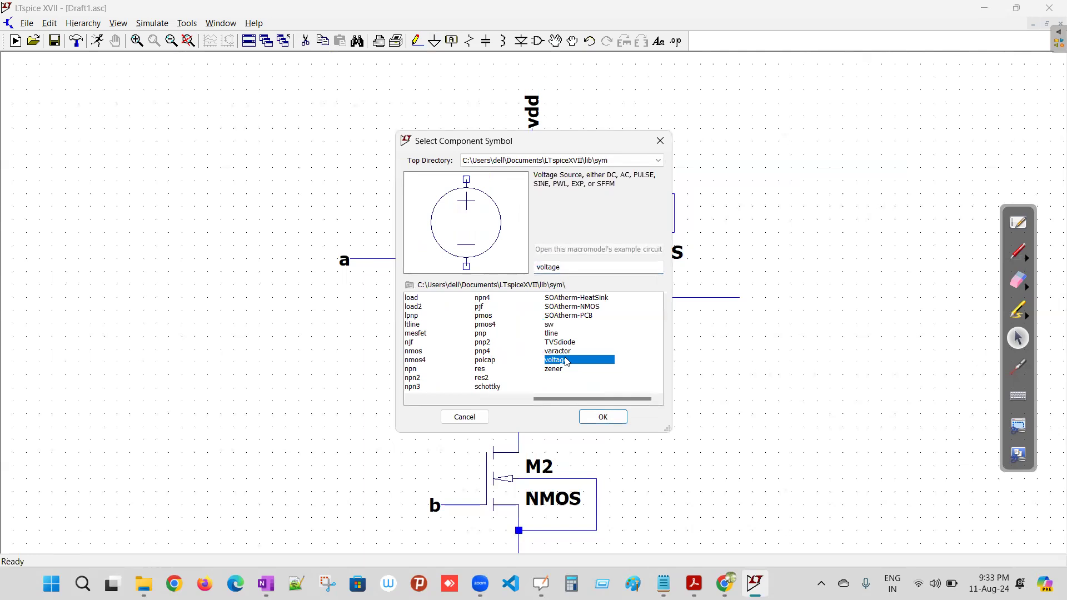
pyautogui.click(603, 416)
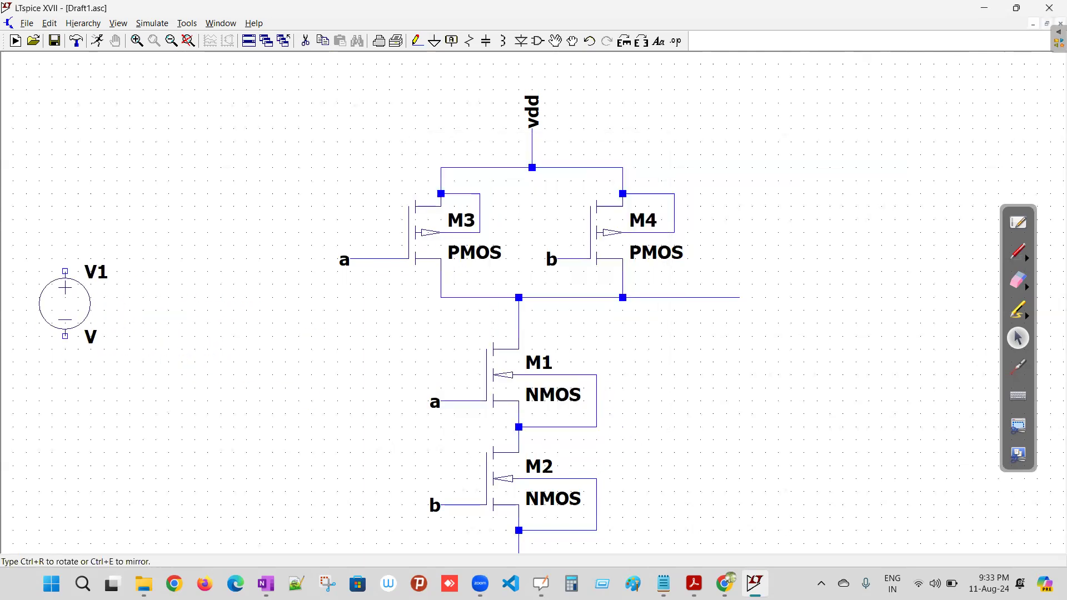
pyautogui.click(104, 135)
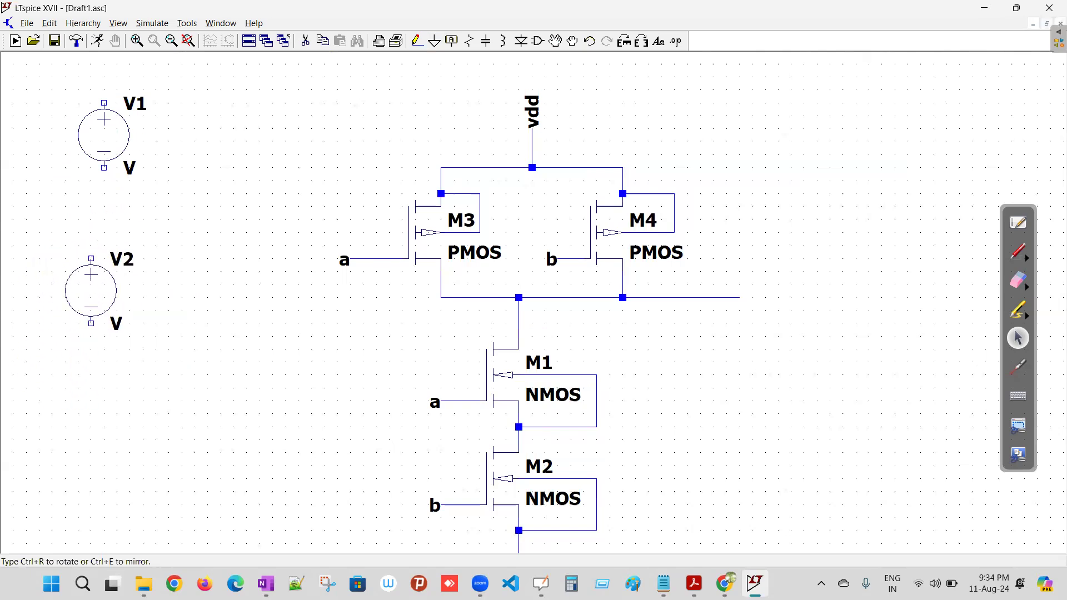
pyautogui.click(91, 289)
pyautogui.click(91, 446)
pyautogui.press('Escape')
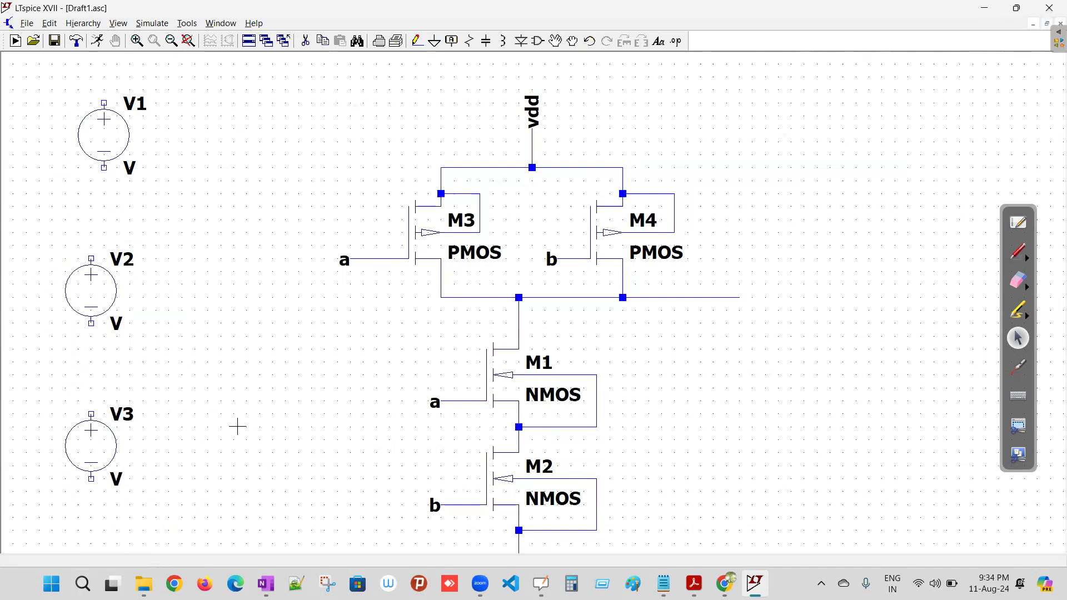
pyautogui.click(453, 41)
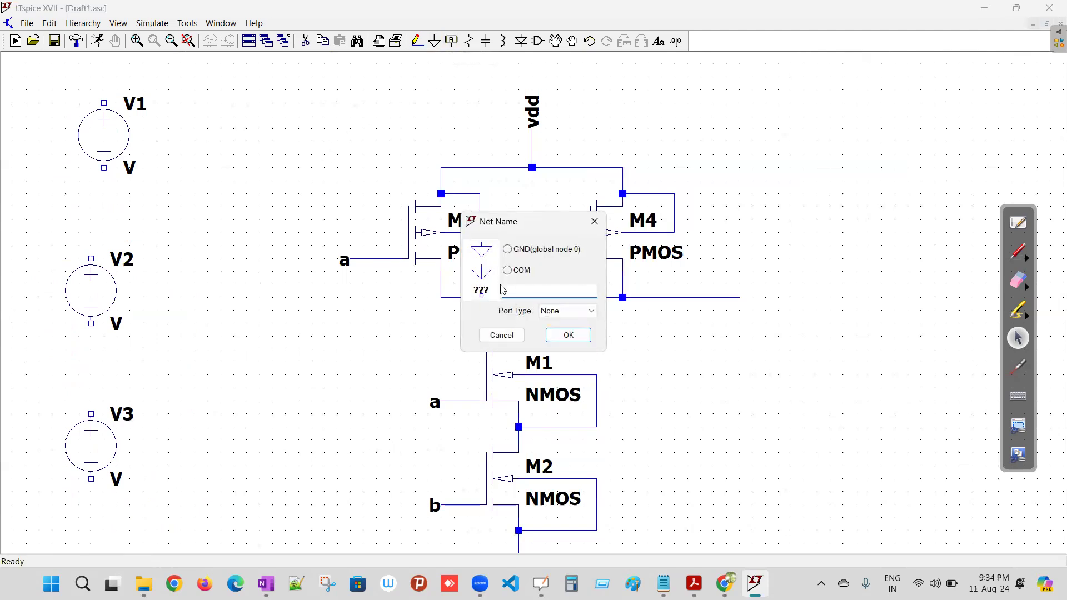
pyautogui.write('vdd')
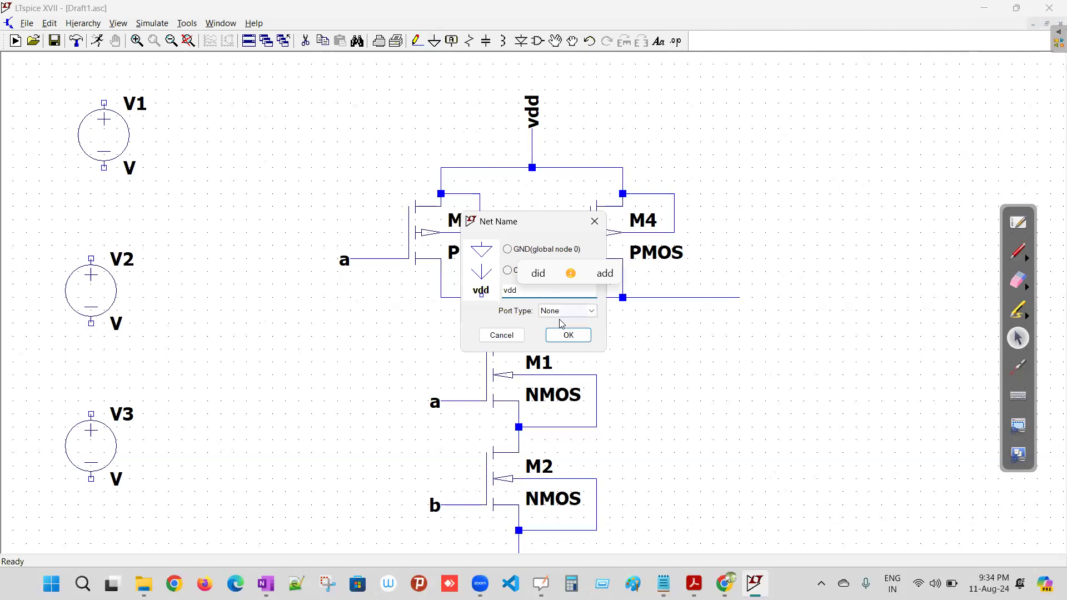
pyautogui.click(567, 335)
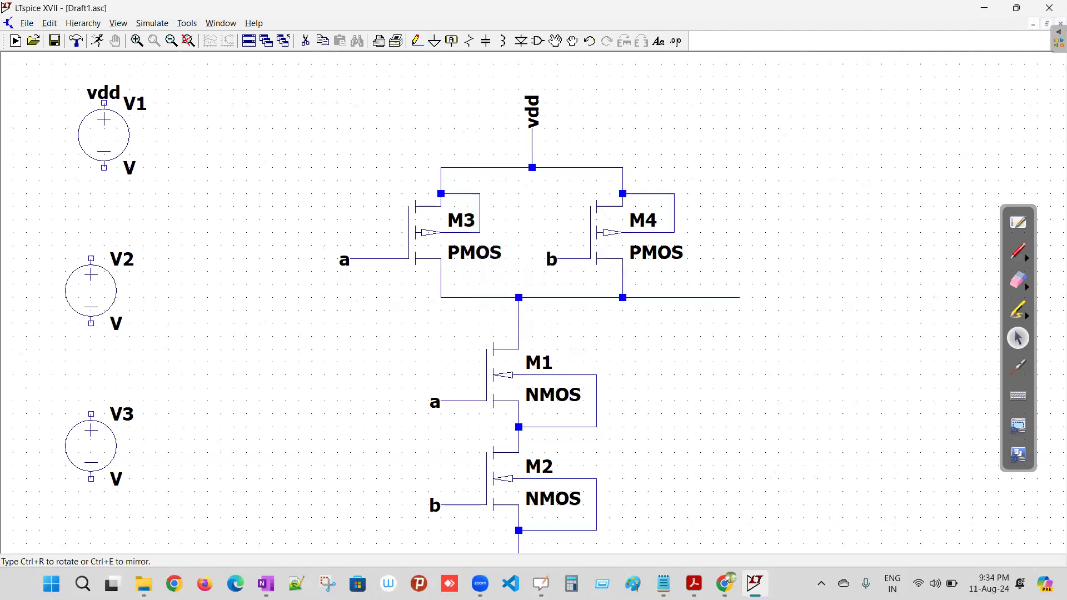
pyautogui.press('Escape')
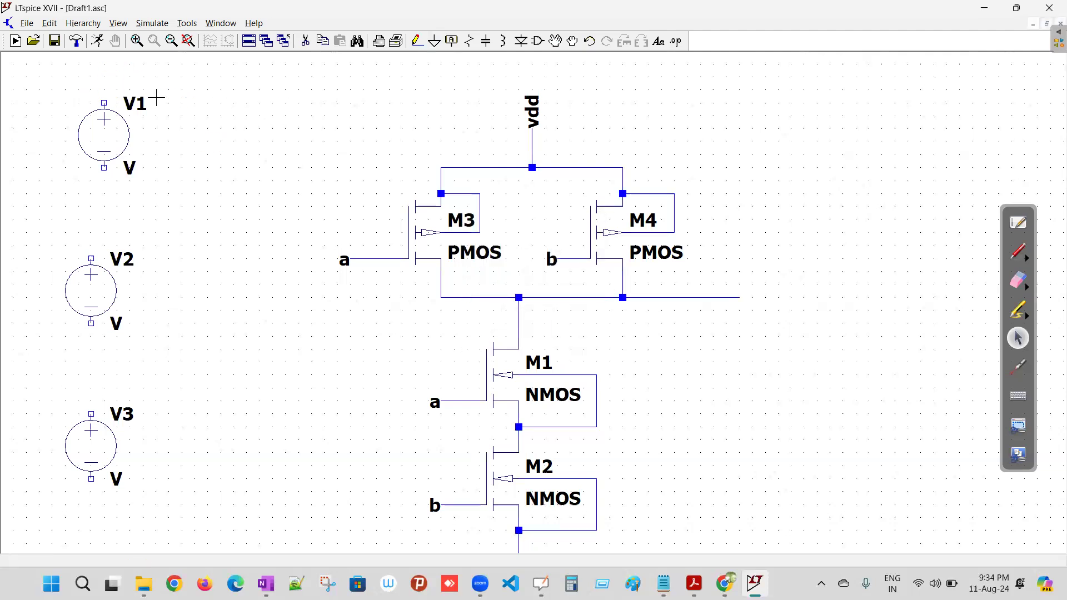
# Step: Draw short vertical wire stubs from the positive and negative terminals of voltage sources V1, V2 and V3
pyautogui.click(417, 42)
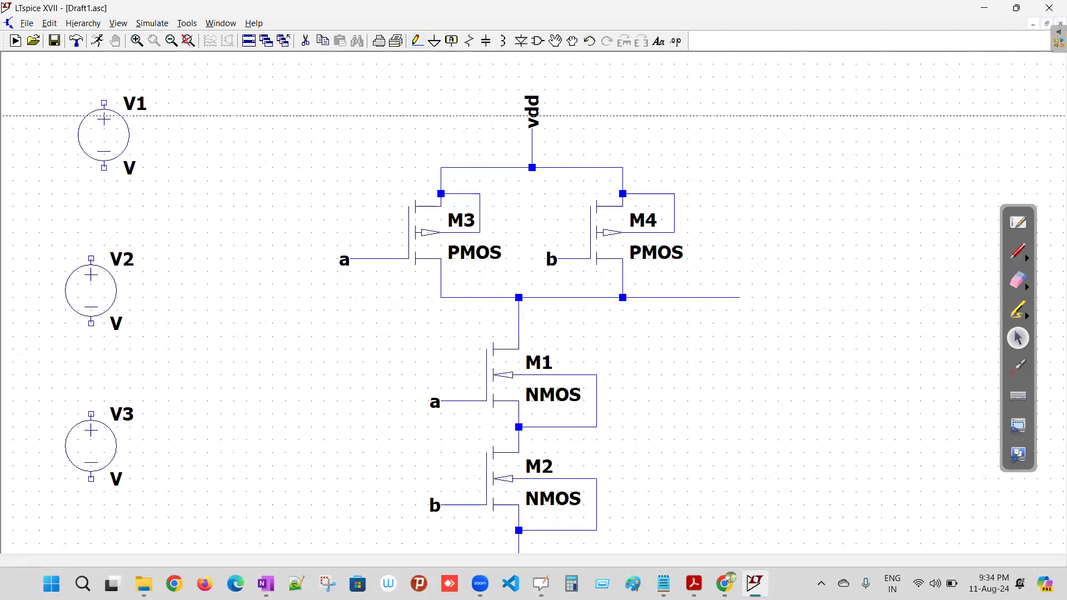
pyautogui.click(103, 103)
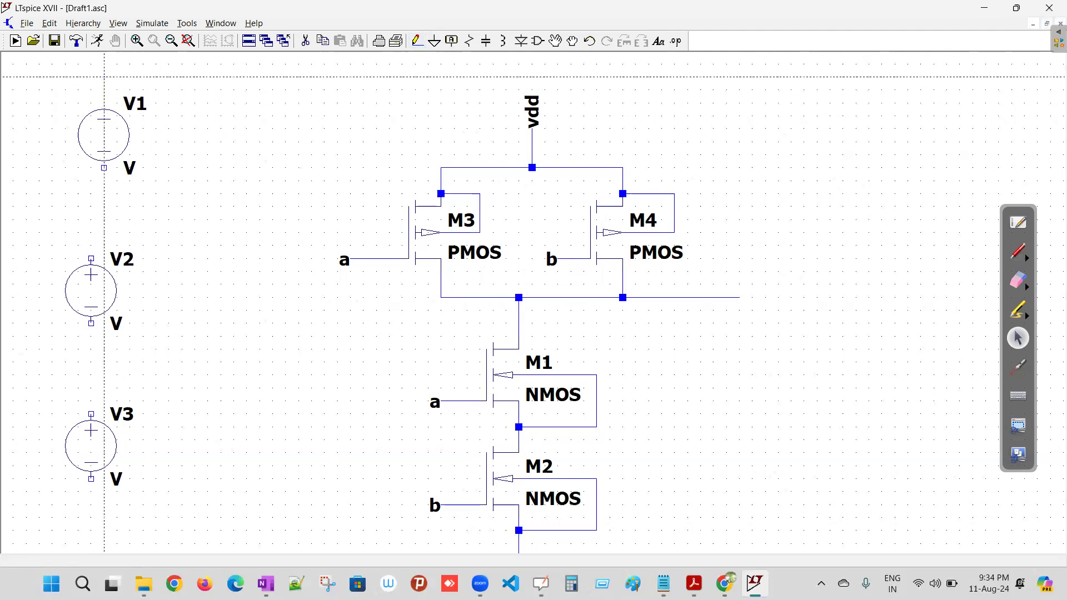
pyautogui.click(104, 168)
pyautogui.click(104, 194)
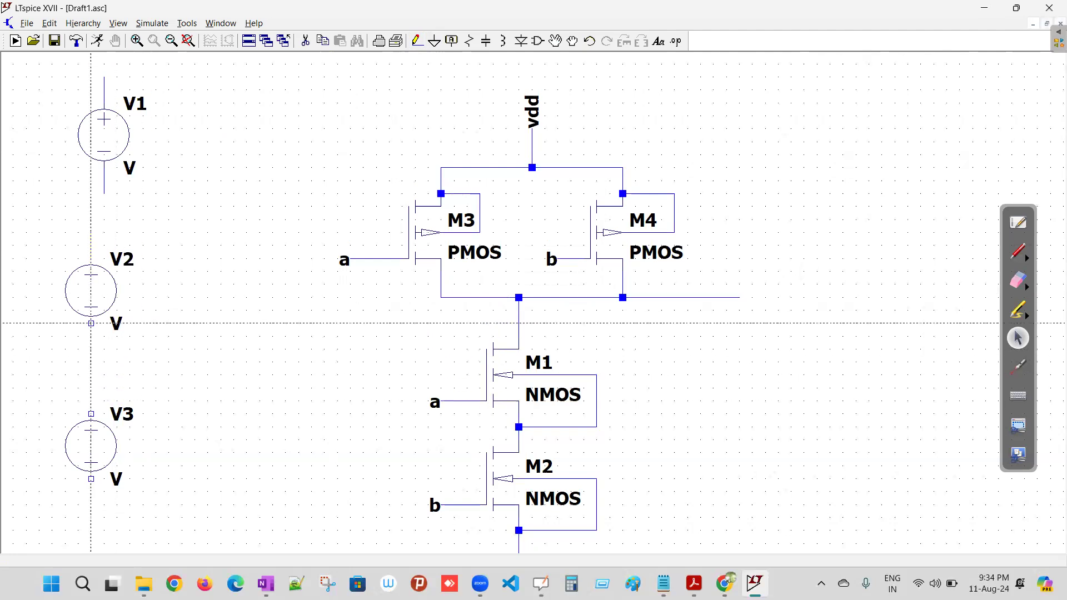
pyautogui.click(91, 323)
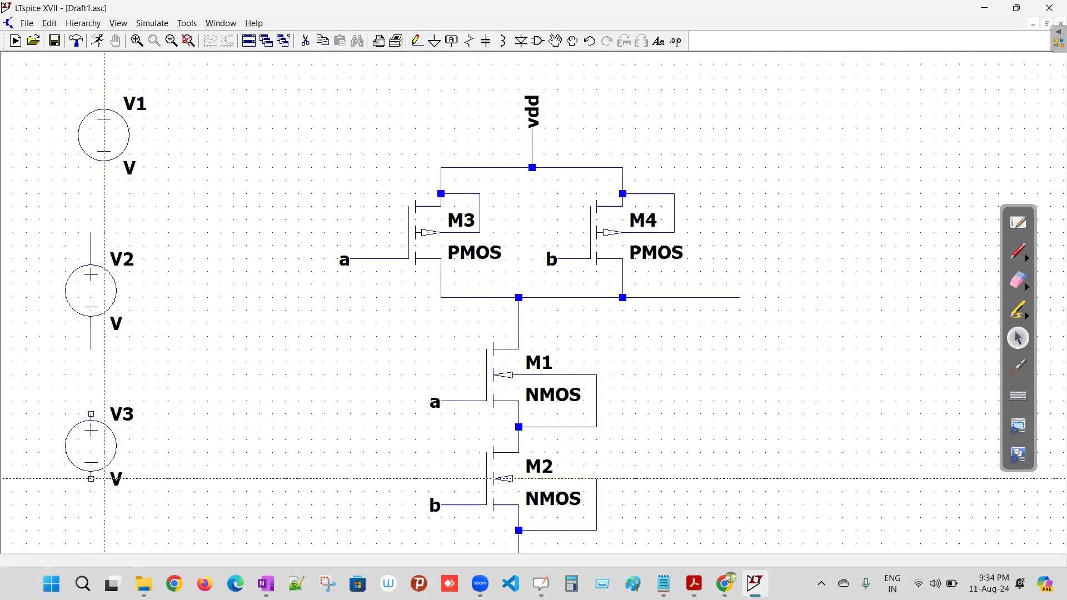
pyautogui.click(91, 413)
pyautogui.click(92, 478)
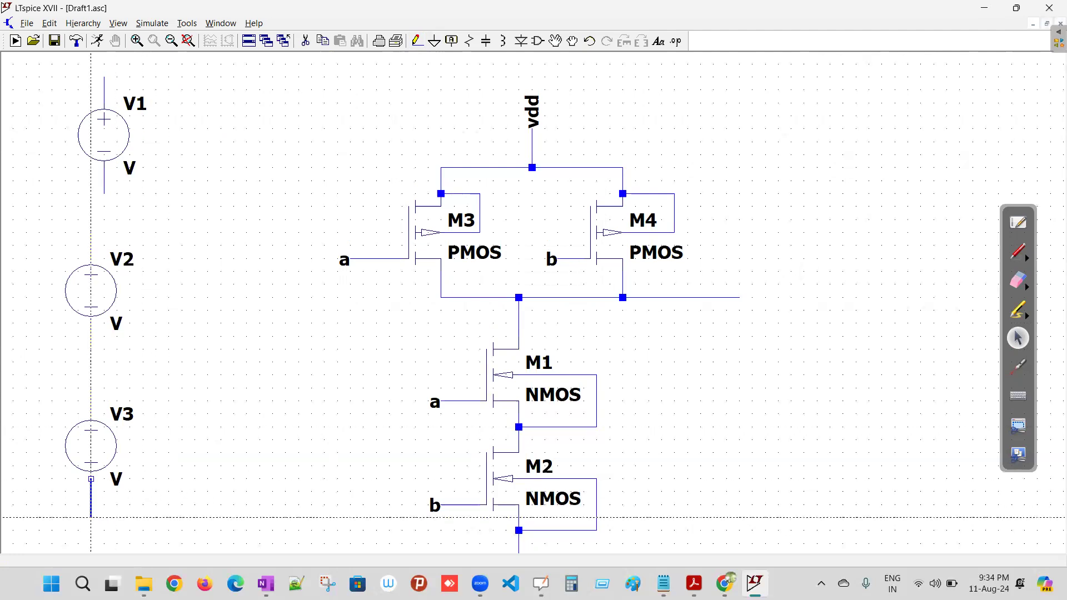
pyautogui.click(91, 518)
pyautogui.rightClick(92, 517)
pyautogui.rightClick(267, 453)
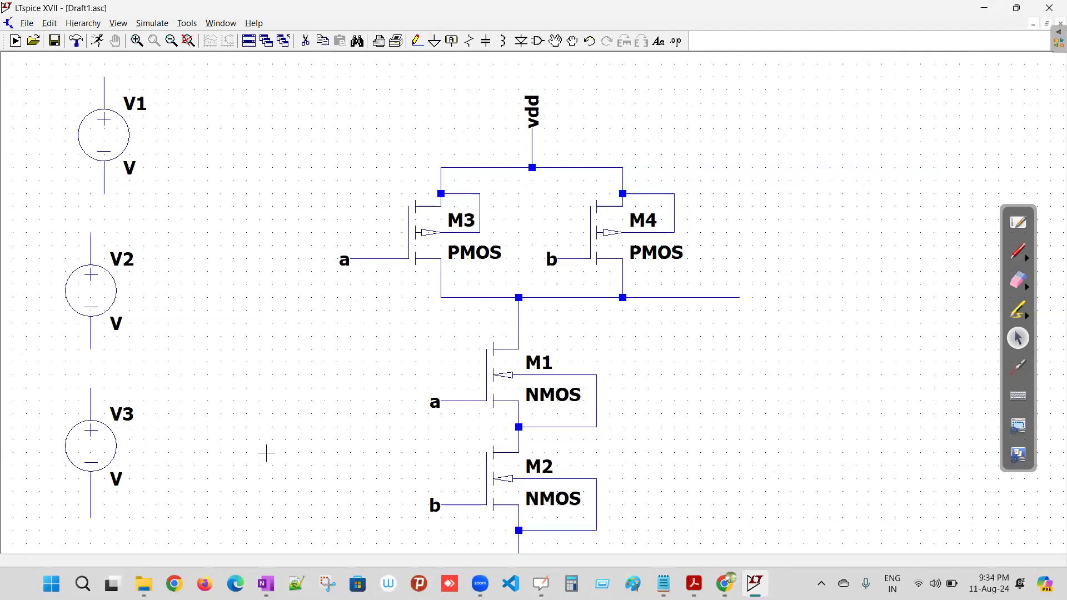
# Step: Place the net label vdd on the positive leads of voltage sources V1, V2 and V3
pyautogui.click(450, 44)
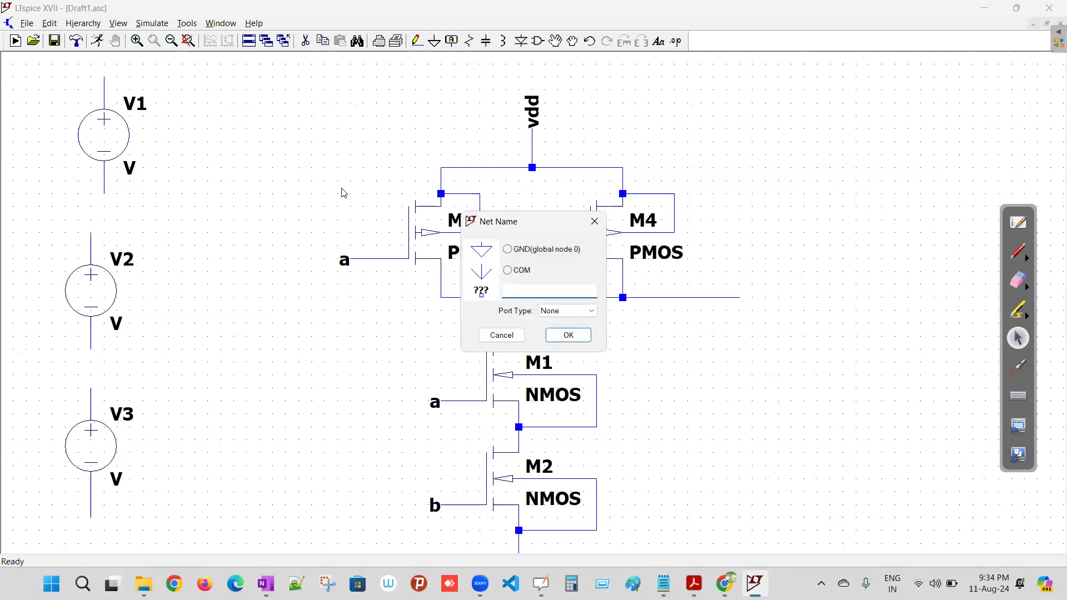
pyautogui.write('vdd')
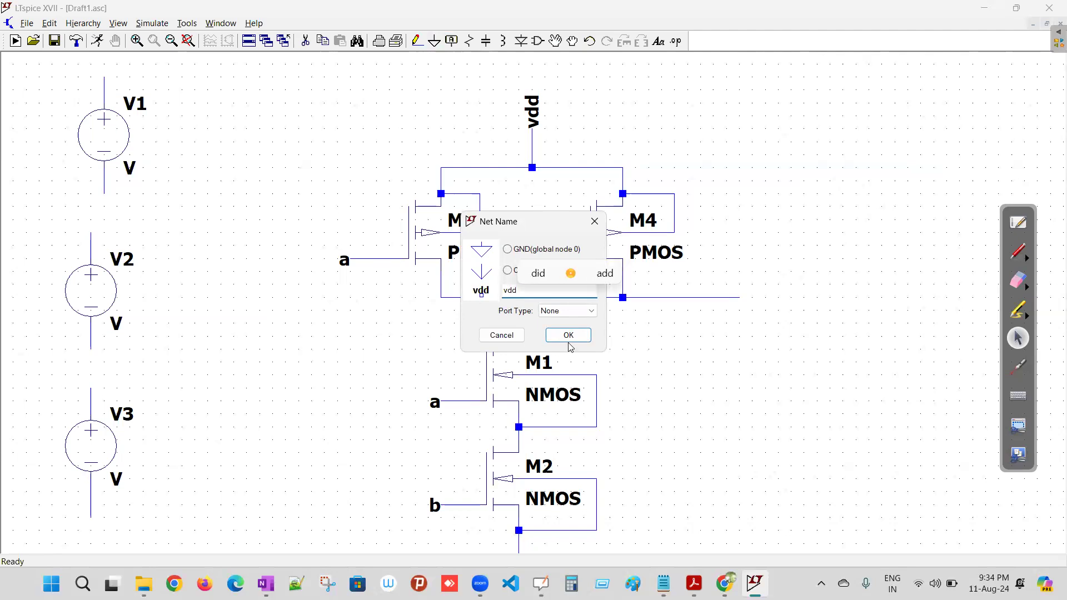
pyautogui.click(568, 334)
pyautogui.click(104, 247)
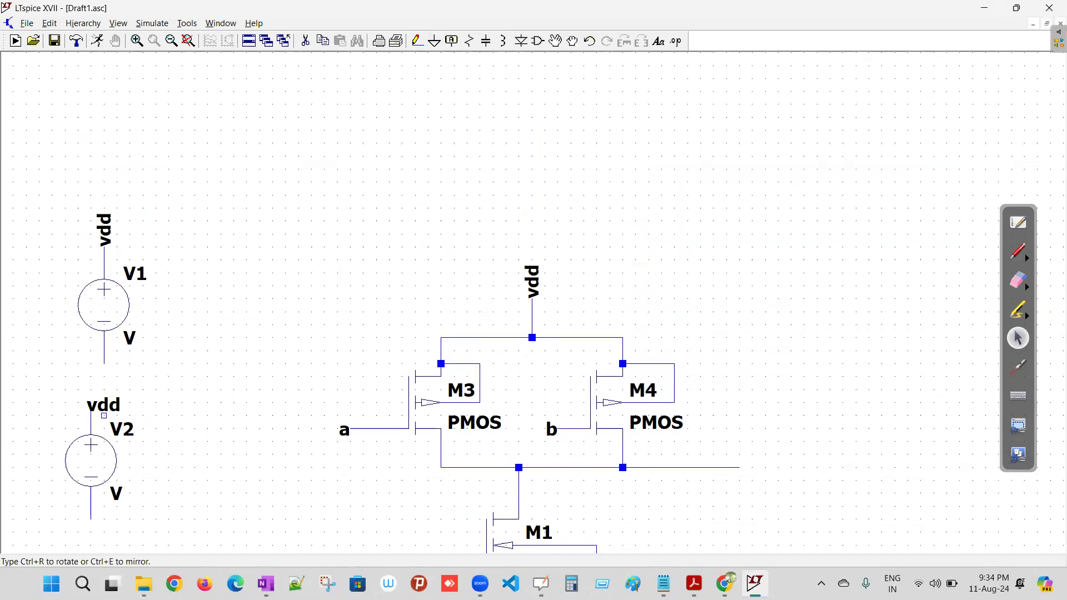
pyautogui.click(91, 405)
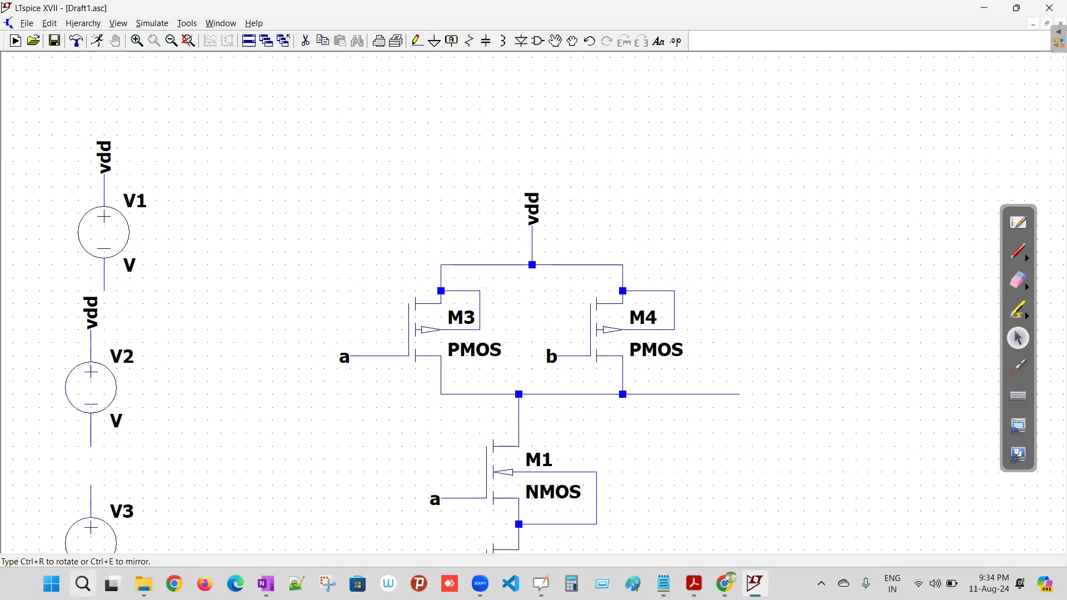
pyautogui.click(91, 461)
pyautogui.press('Escape')
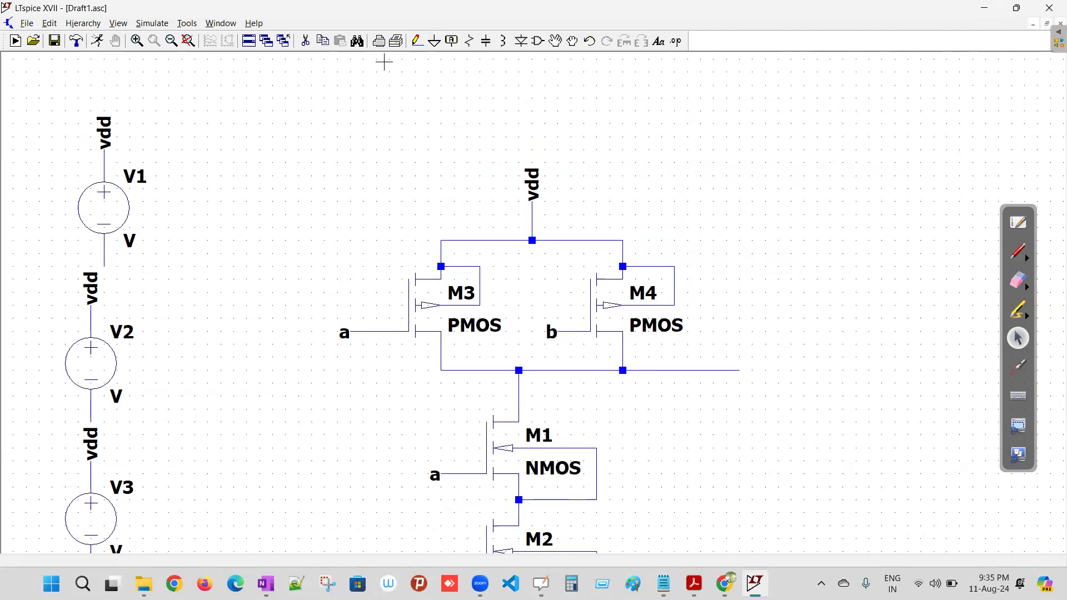
# Step: Place ground symbols on the negative leads of voltage sources V1, V2 and V3
pyautogui.press('g')
pyautogui.click(104, 267)
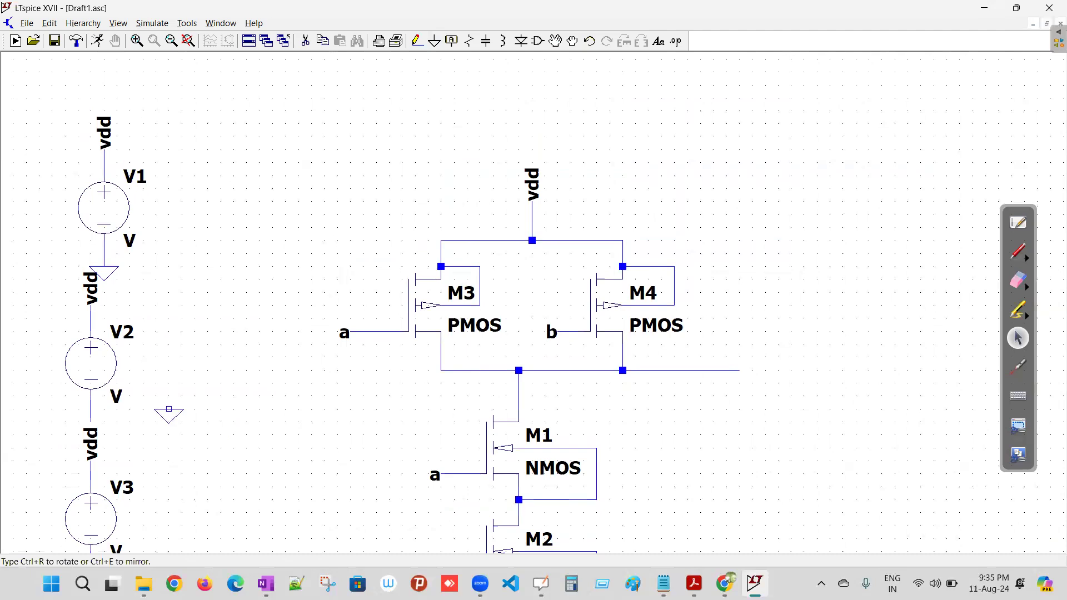
pyautogui.hotkey('ctrl', 'e')
pyautogui.click(91, 301)
pyautogui.press('g')
pyautogui.click(90, 470)
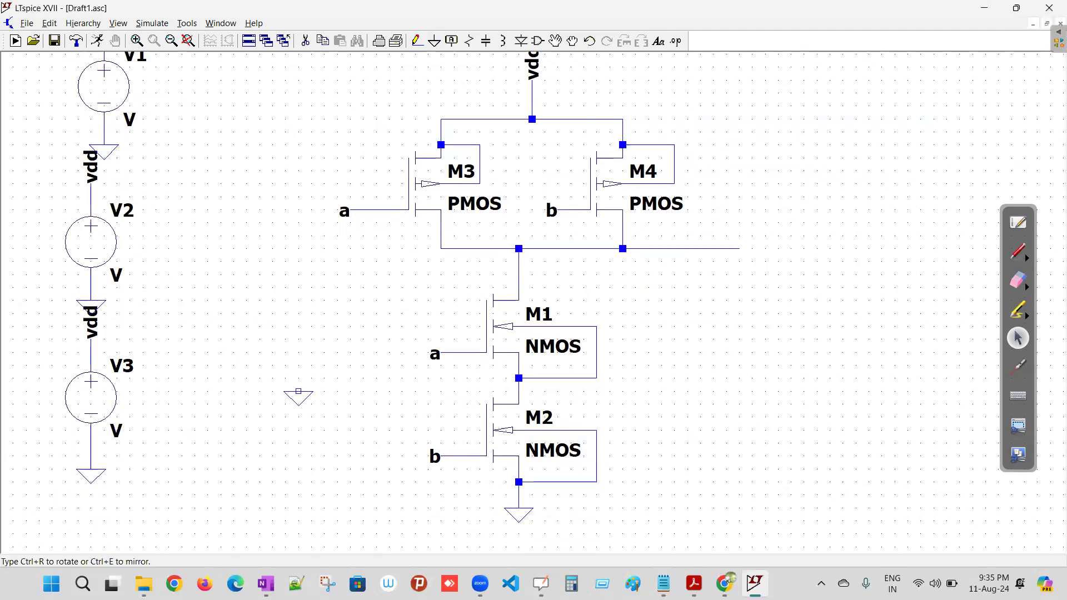
pyautogui.press('Escape')
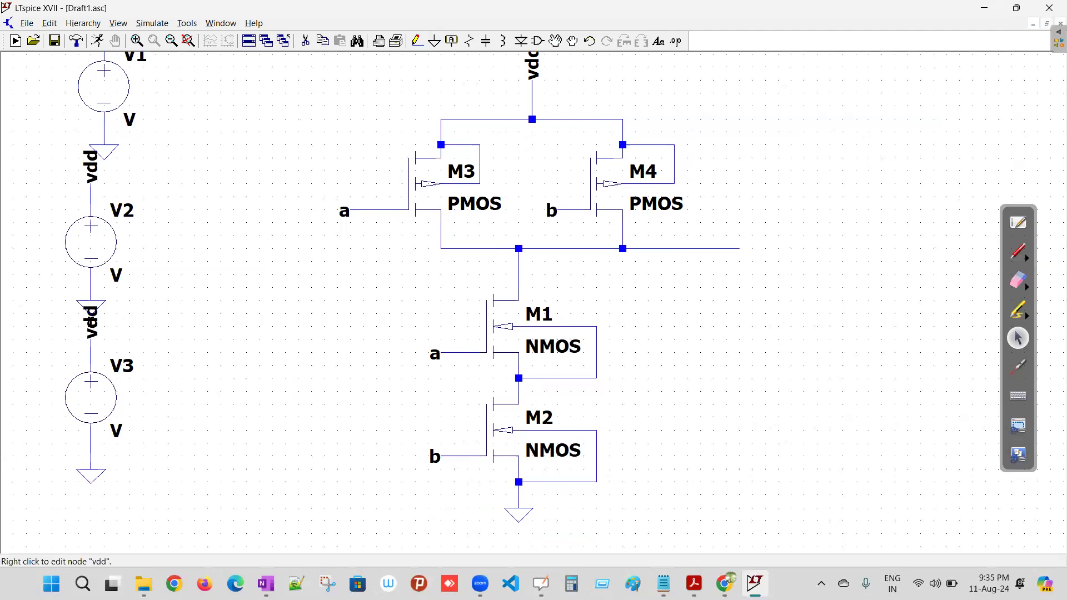
# Step: Move V3 and V2 with their labels and grounds apart so that the three voltage sources no longer crowd each other
pyautogui.click(556, 42)
pyautogui.moveTo(43, 305); pyautogui.dragTo(168, 505)
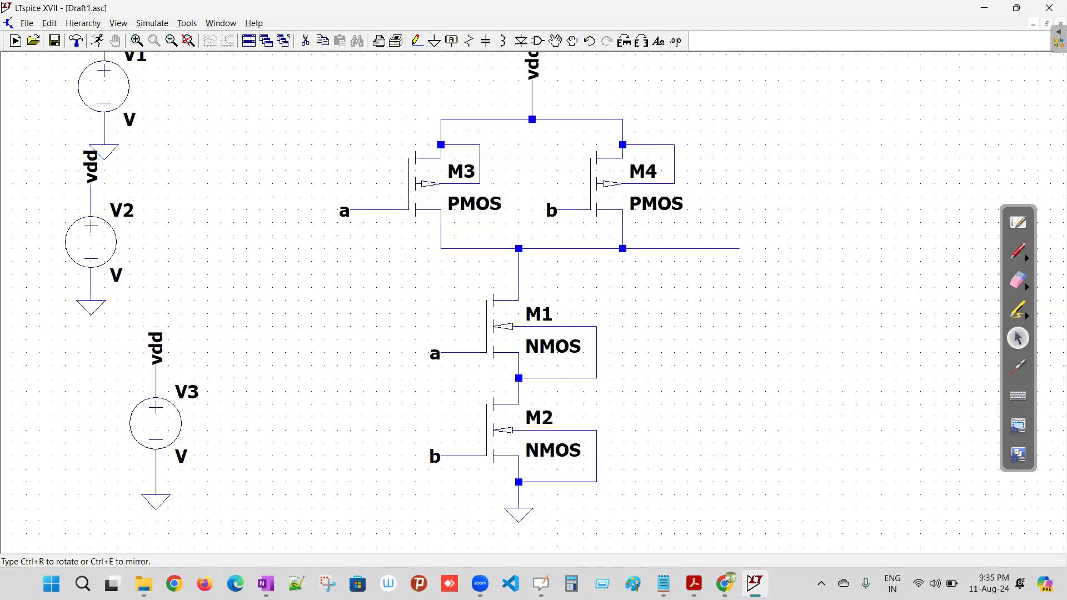
pyautogui.click(162, 324)
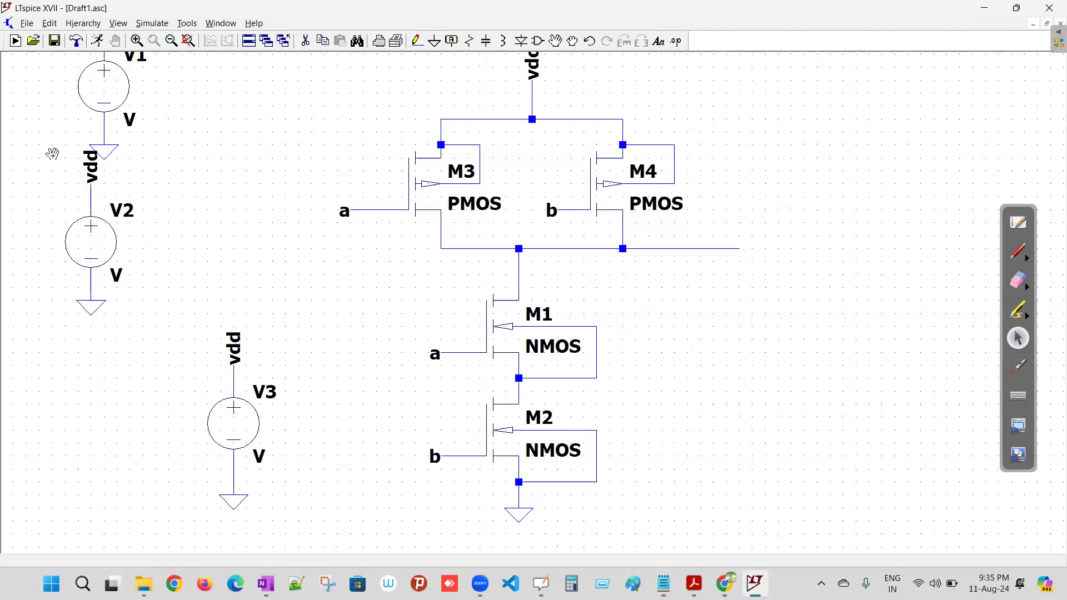
pyautogui.moveTo(60, 151); pyautogui.dragTo(145, 319)
pyautogui.click(93, 274)
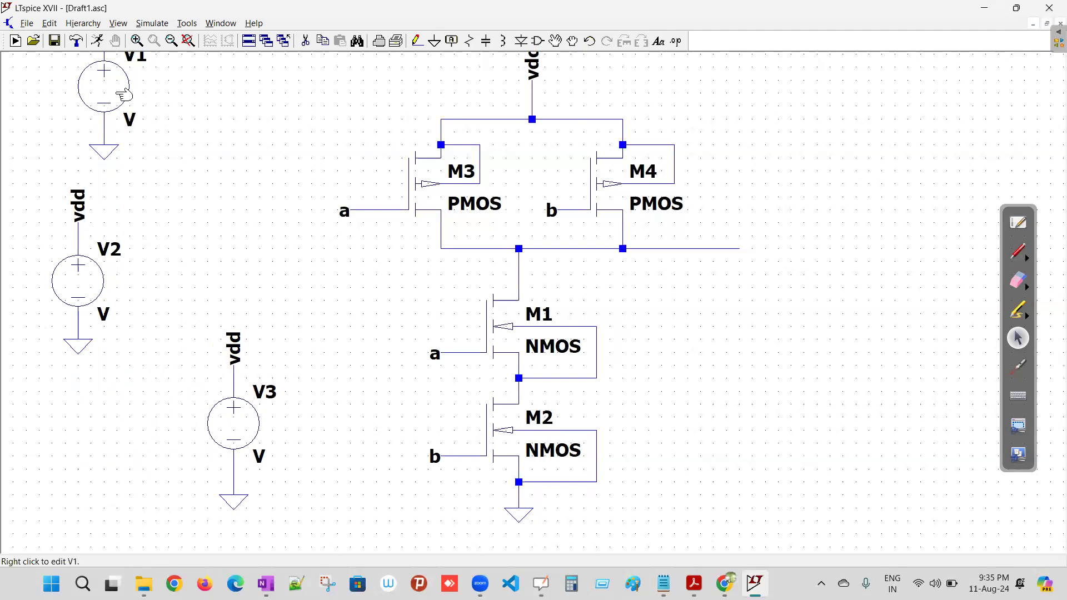
# Step: Set the DC value of voltage source V1 to 5 V
pyautogui.rightClick(111, 90)
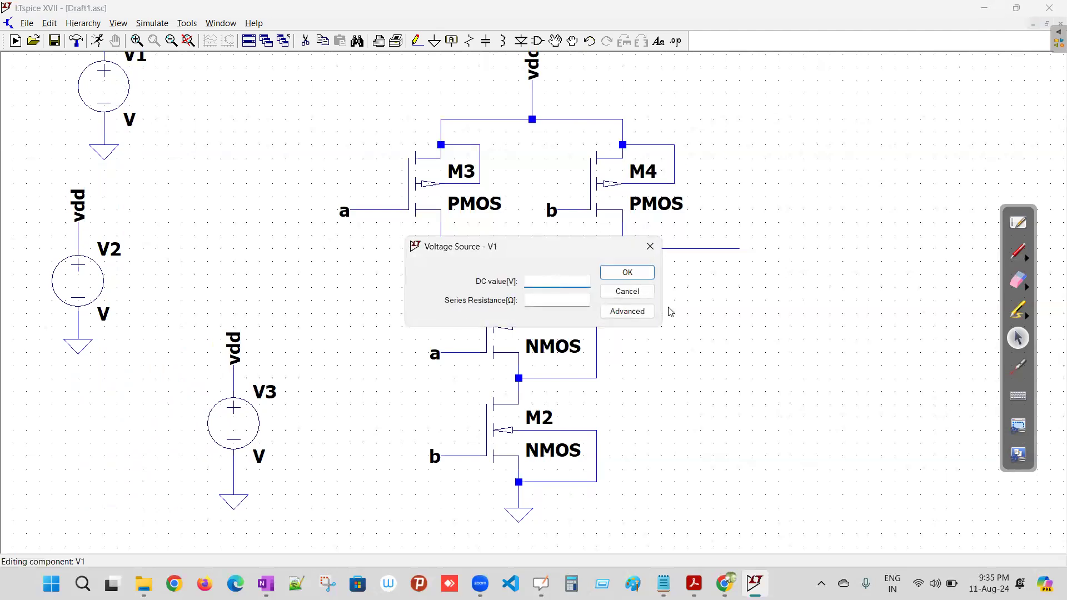
pyautogui.click(627, 292)
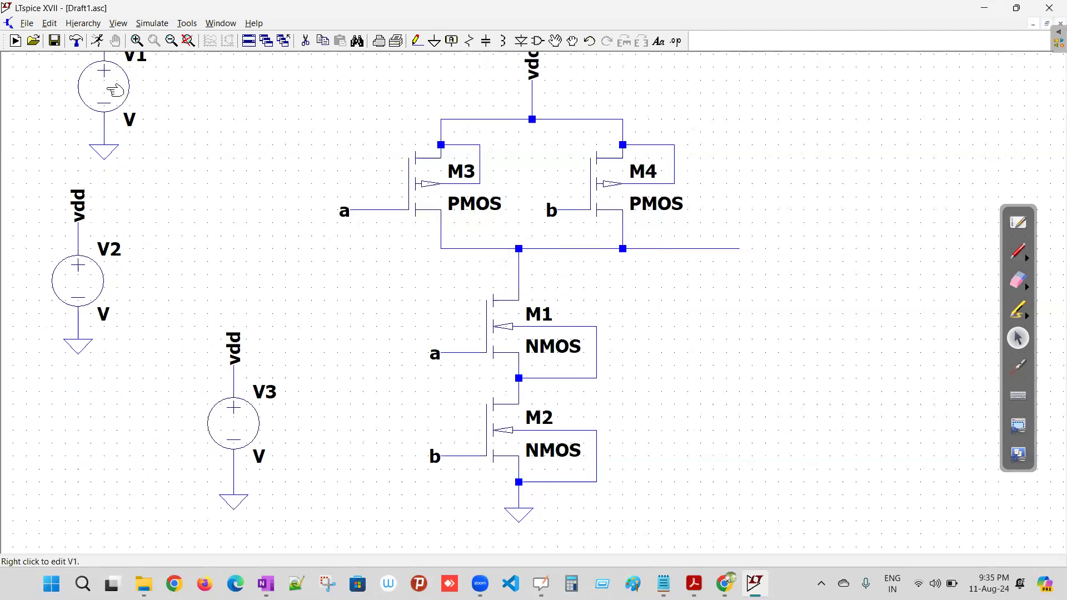
pyautogui.rightClick(120, 86)
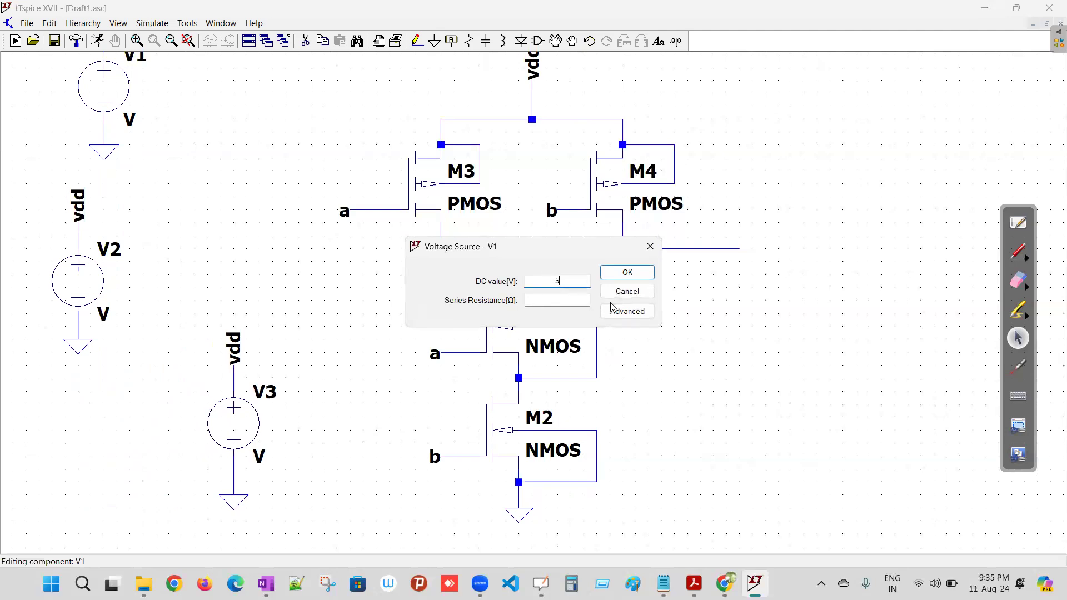
pyautogui.click(626, 272)
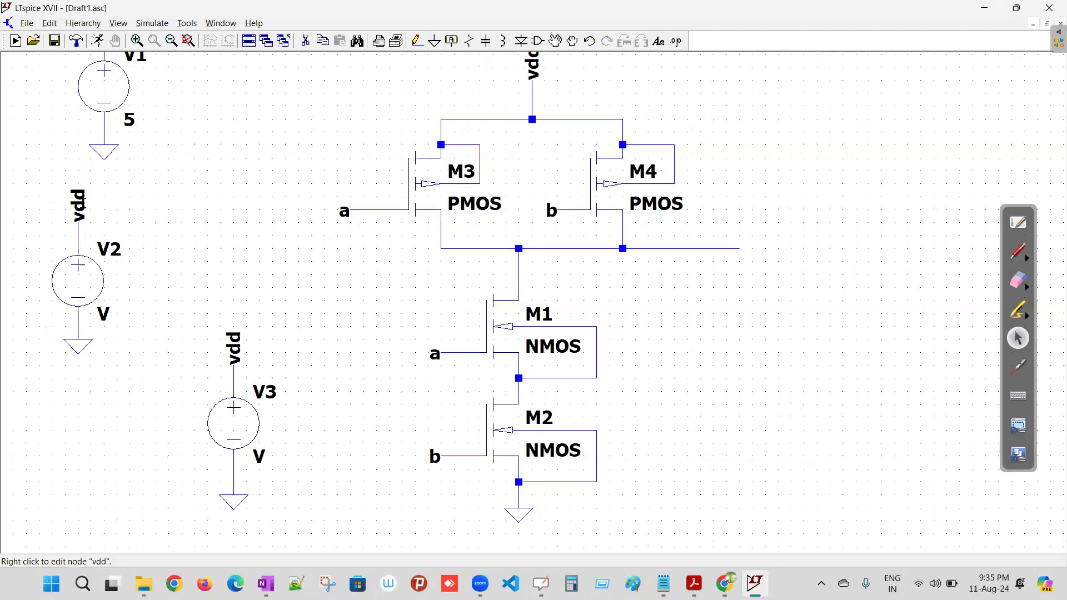
# Step: Rename the vdd net label on V2 to a and the one on V3 to b
pyautogui.rightClick(81, 210)
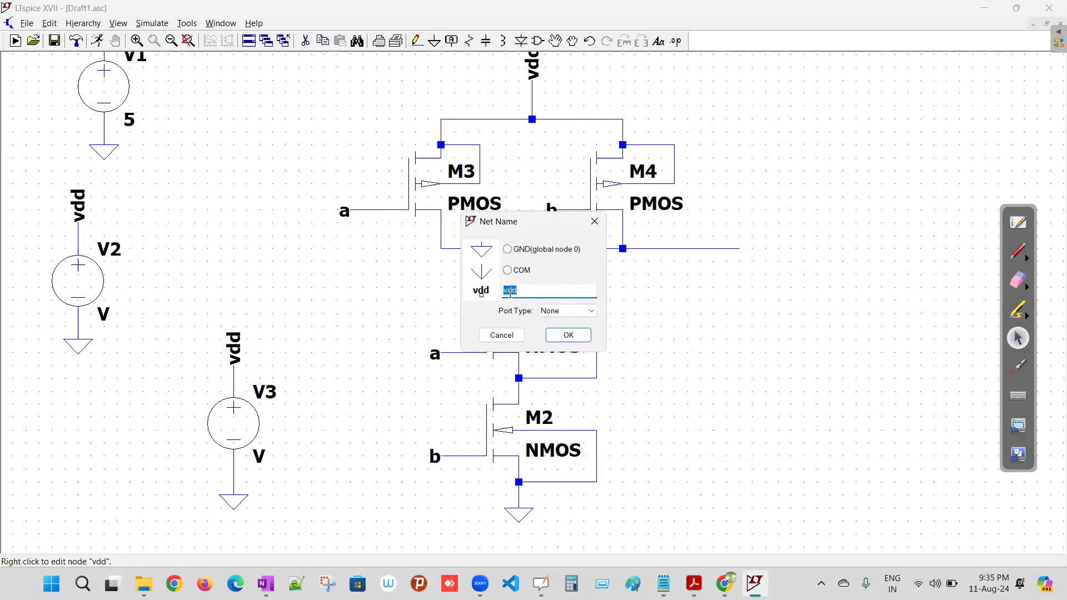
pyautogui.write('a')
pyautogui.press('Return')
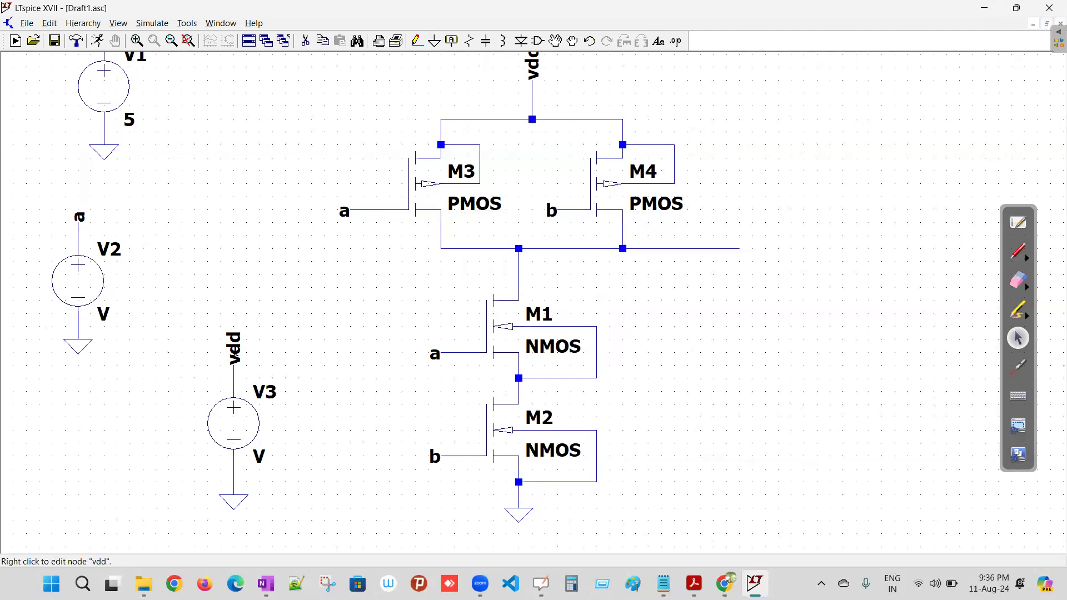
pyautogui.rightClick(234, 351)
pyautogui.write('b')
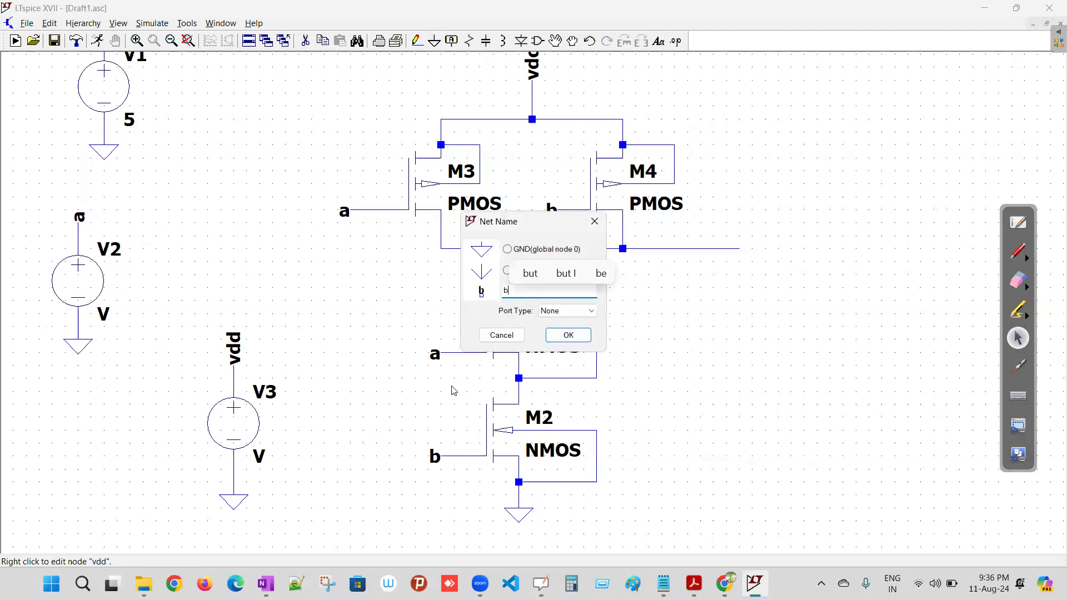
pyautogui.click(564, 338)
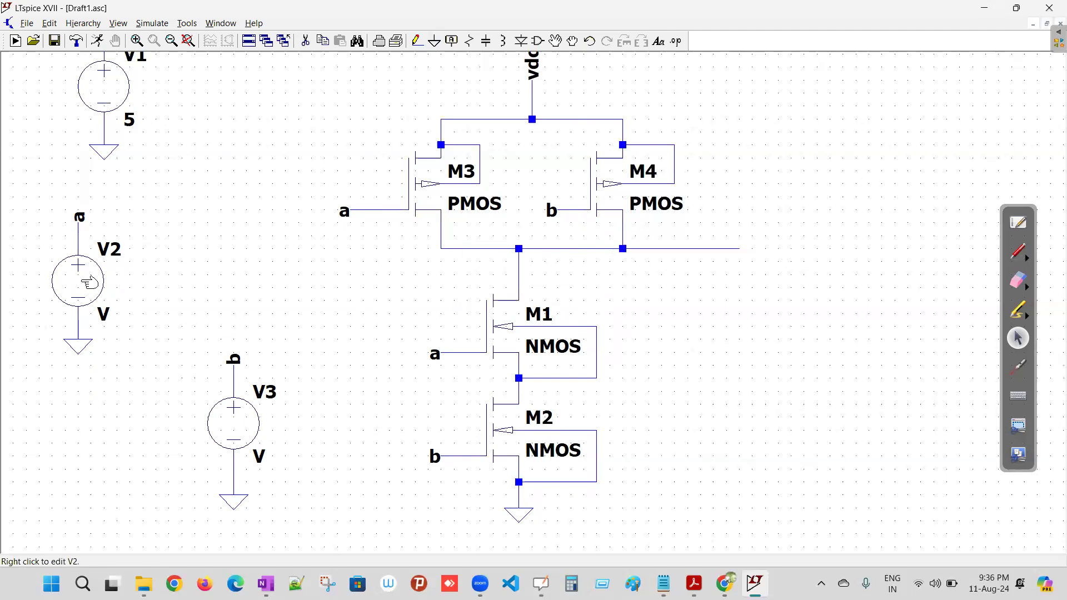
pyautogui.rightClick(89, 282)
pyautogui.click(637, 316)
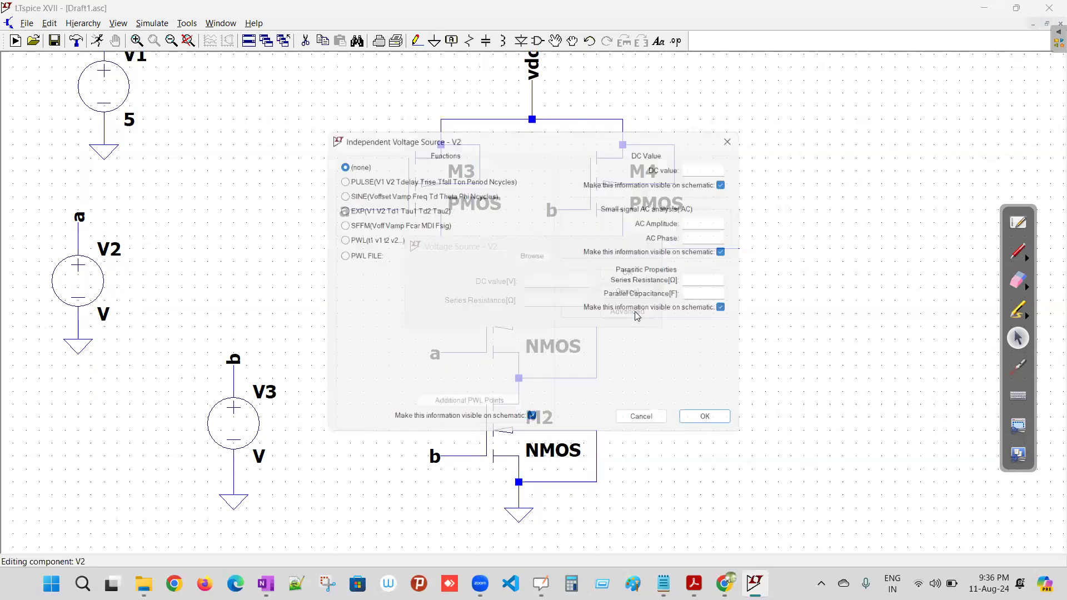
pyautogui.click(341, 177)
pyautogui.click(648, 425)
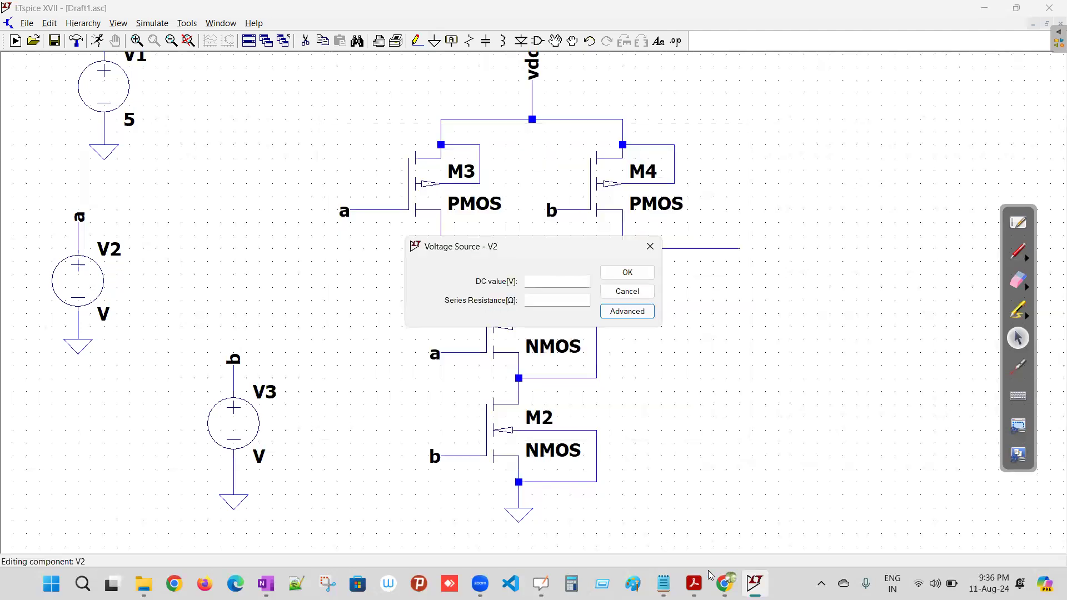
# Step: Switch to the OpenBoard whiteboard and handwrite the truth table headings A and B in the blank area below the circuit sketch
pyautogui.click(1019, 223)
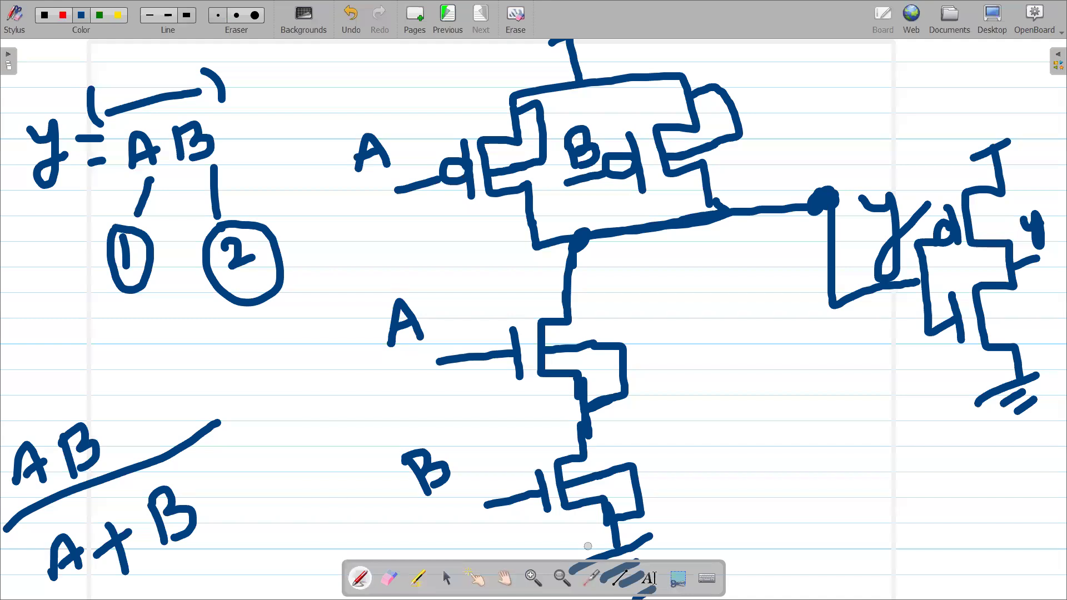
pyautogui.click(504, 578)
pyautogui.moveTo(665, 471); pyautogui.dragTo(642, 80)
pyautogui.moveTo(590, 360); pyautogui.dragTo(603, 283)
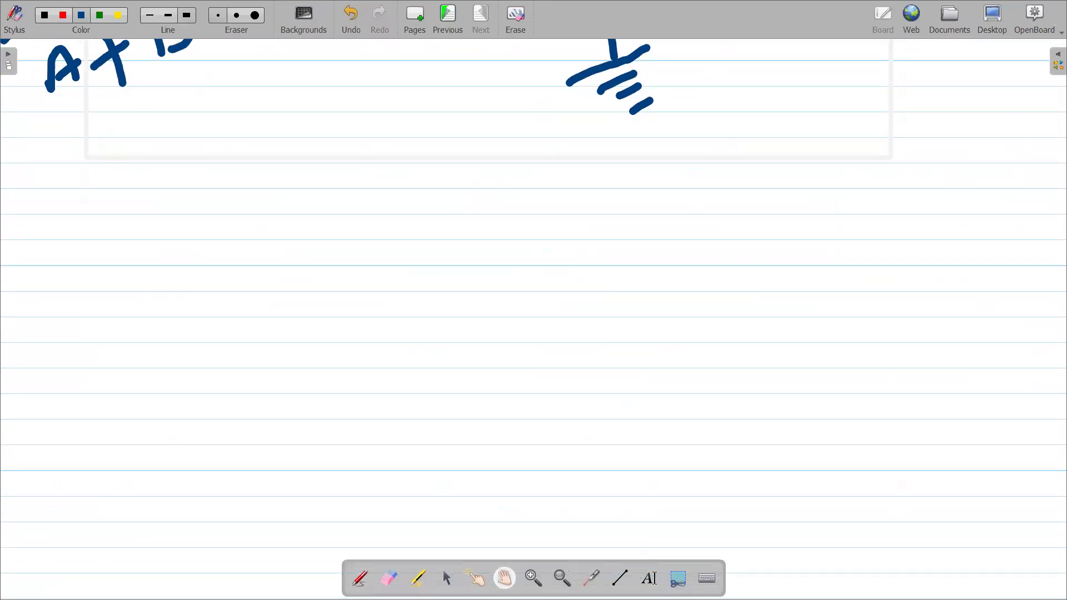
pyautogui.click(360, 578)
pyautogui.moveTo(207, 241)
pyautogui.mouseDown()
pyautogui.moveTo(218, 191)
pyautogui.moveTo(247, 240)
pyautogui.moveTo(250, 221)
pyautogui.mouseUp()
pyautogui.moveTo(361, 182)
pyautogui.mouseDown()
pyautogui.moveTo(370, 224)
pyautogui.moveTo(371, 174)
pyautogui.moveTo(396, 214)
pyautogui.moveTo(382, 226)
pyautogui.mouseUp()
# Step: Handwrite the four input combinations 00, 01, 10 and 11 under the A and B headings
pyautogui.moveTo(276, 302); pyautogui.dragTo(284, 300)
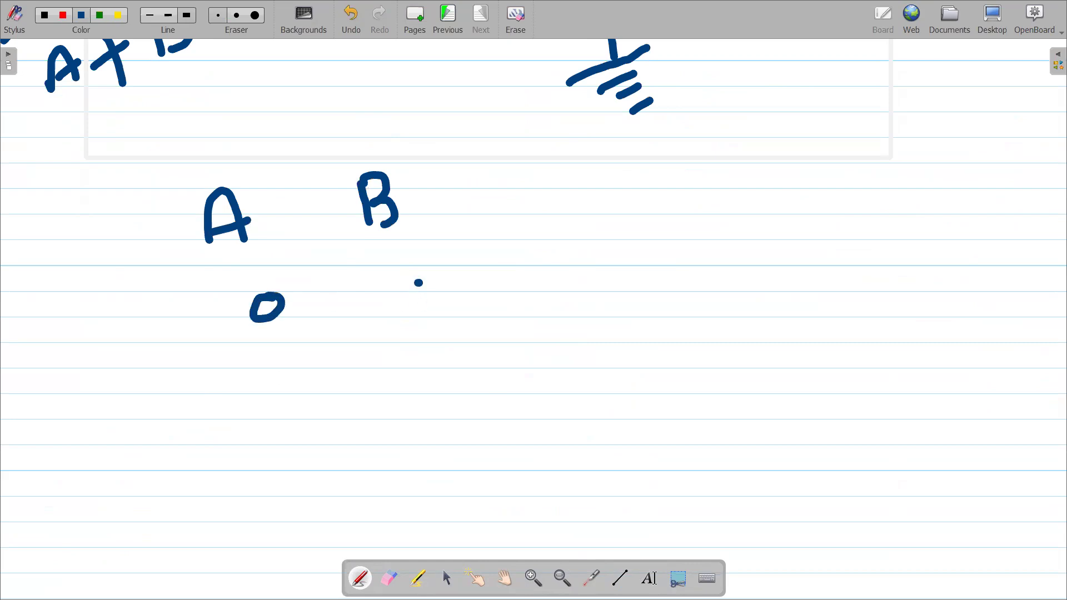
pyautogui.moveTo(417, 281); pyautogui.dragTo(421, 282)
pyautogui.moveTo(298, 374); pyautogui.dragTo(308, 368)
pyautogui.moveTo(418, 345); pyautogui.dragTo(427, 373)
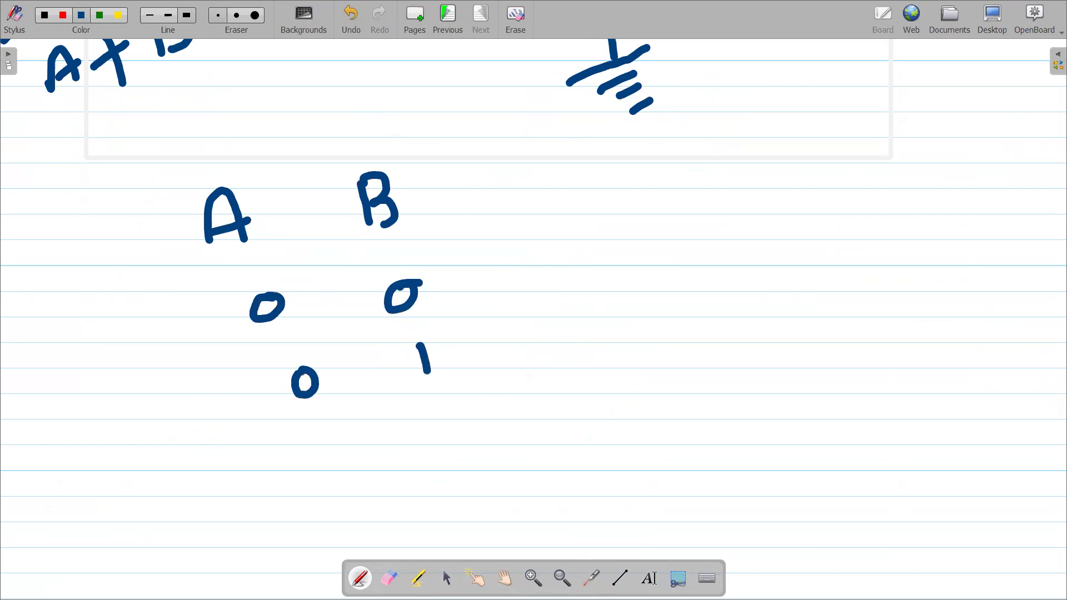
pyautogui.moveTo(341, 423); pyautogui.dragTo(357, 464)
pyautogui.moveTo(449, 408)
pyautogui.mouseDown()
pyautogui.moveTo(463, 418)
pyautogui.moveTo(447, 407)
pyautogui.mouseUp()
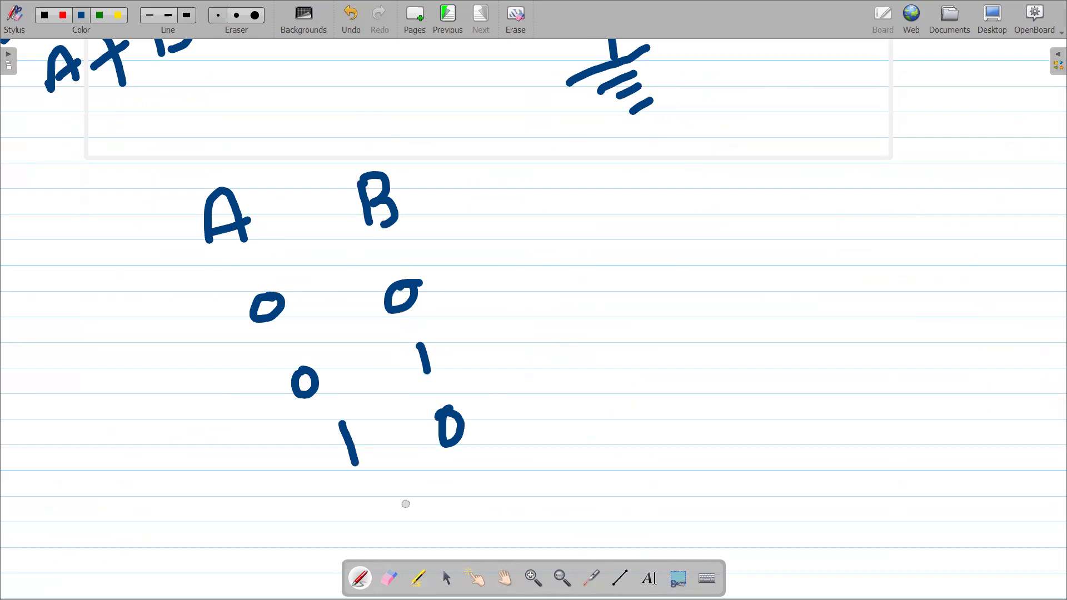
pyautogui.moveTo(385, 490); pyautogui.dragTo(410, 529)
pyautogui.moveTo(489, 467); pyautogui.dragTo(505, 499)
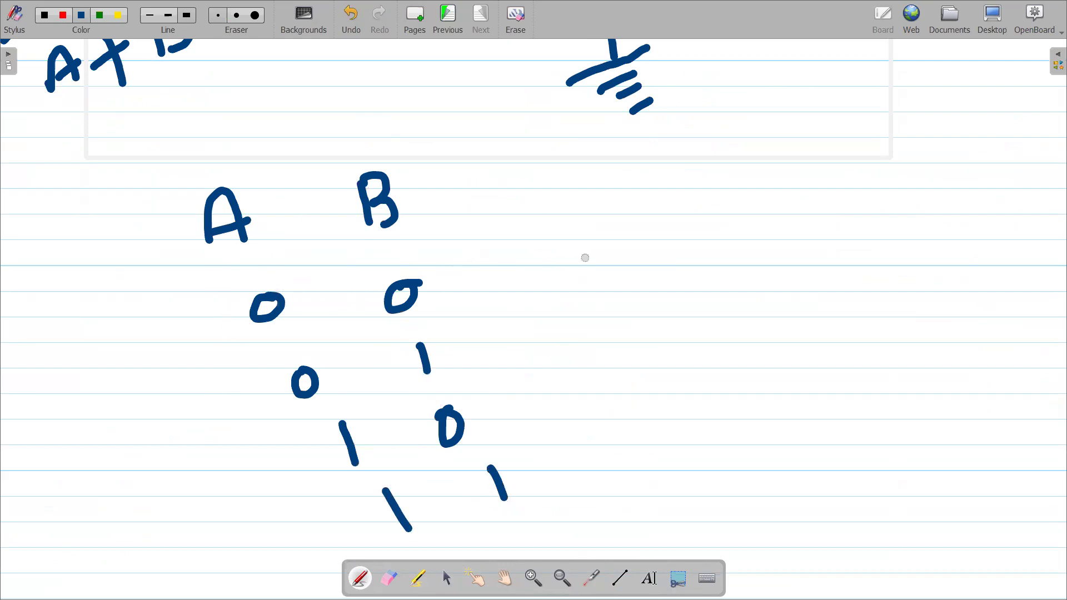
# Step: Mark the paired 0s and 1s in column A and draw waveform A beside the table, low for two intervals then high for two
pyautogui.moveTo(238, 309); pyautogui.dragTo(273, 410)
pyautogui.moveTo(580, 264); pyautogui.dragTo(695, 263)
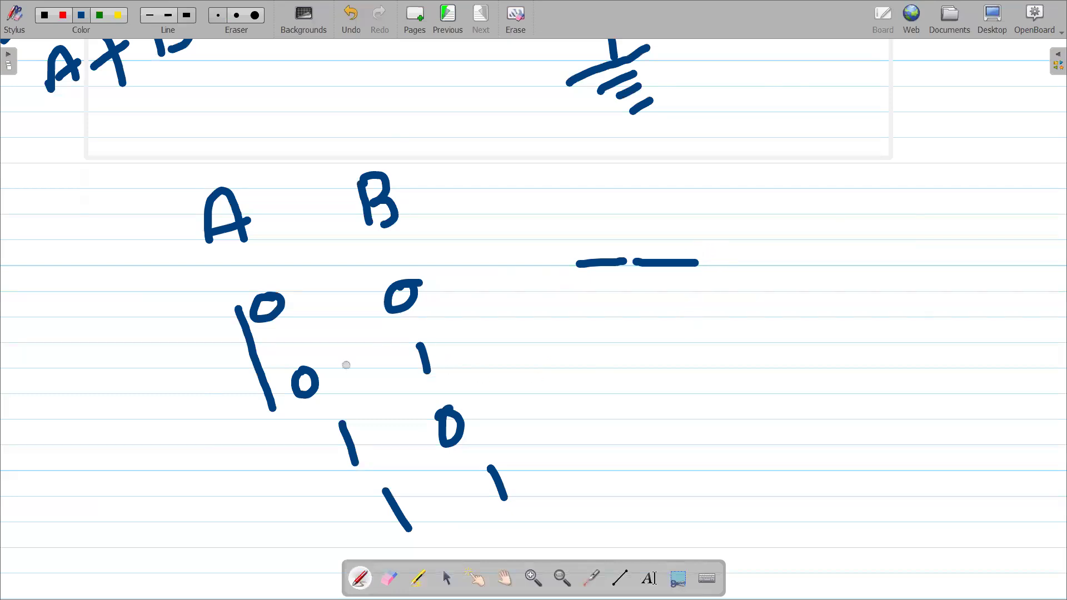
pyautogui.moveTo(316, 446); pyautogui.dragTo(375, 547)
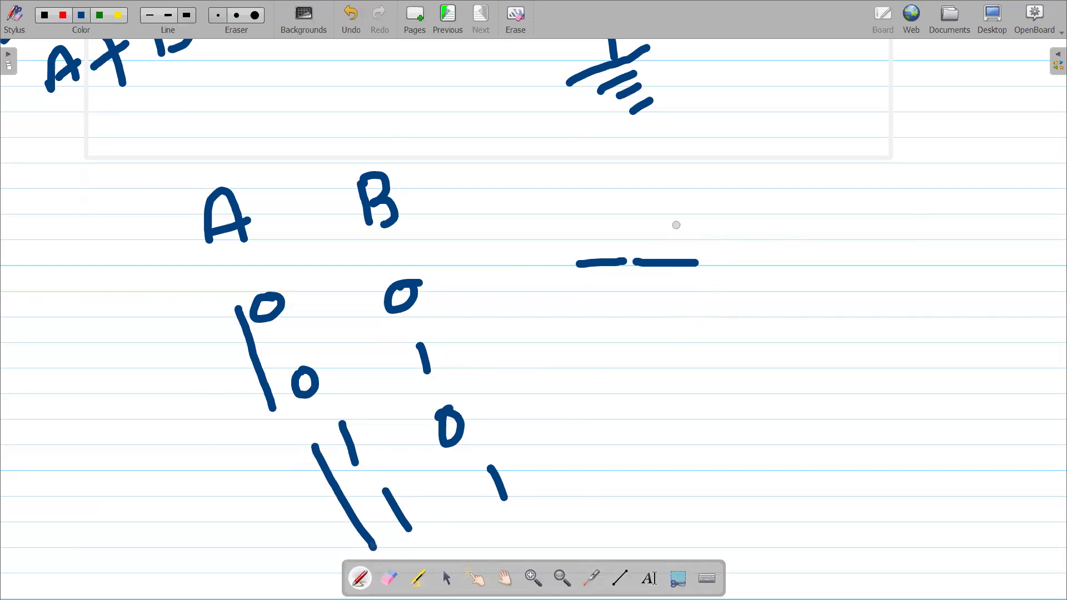
pyautogui.moveTo(699, 207); pyautogui.dragTo(706, 246)
pyautogui.moveTo(708, 201); pyautogui.dragTo(830, 194)
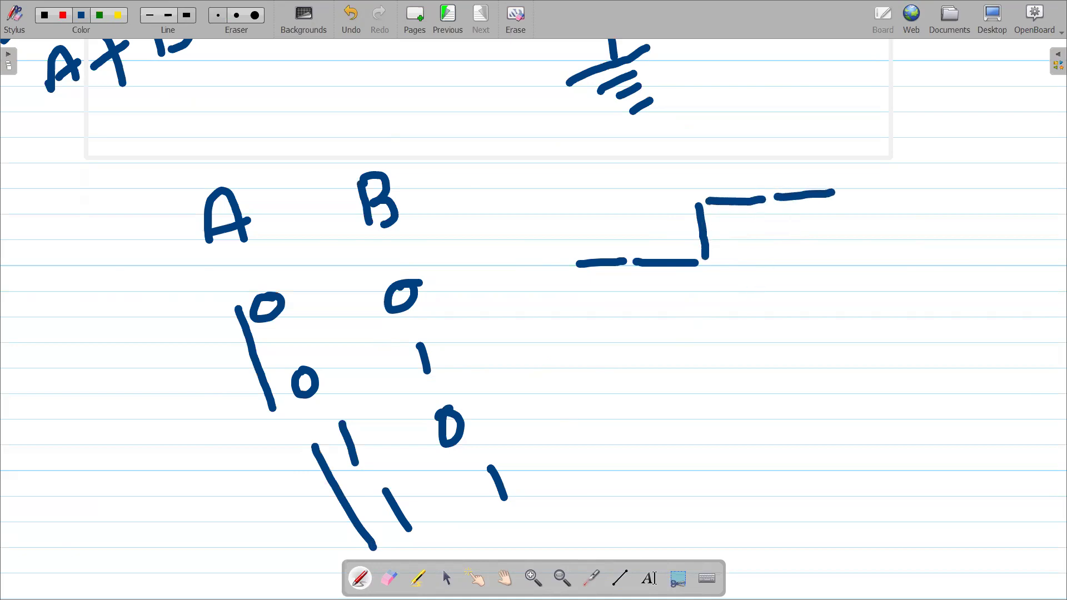
pyautogui.moveTo(479, 259)
pyautogui.mouseDown()
pyautogui.moveTo(504, 260)
pyautogui.moveTo(503, 242)
pyautogui.mouseUp()
# Step: Label a second waveform B below A and draw it alternating low, high, low, high
pyautogui.moveTo(496, 338); pyautogui.dragTo(511, 391)
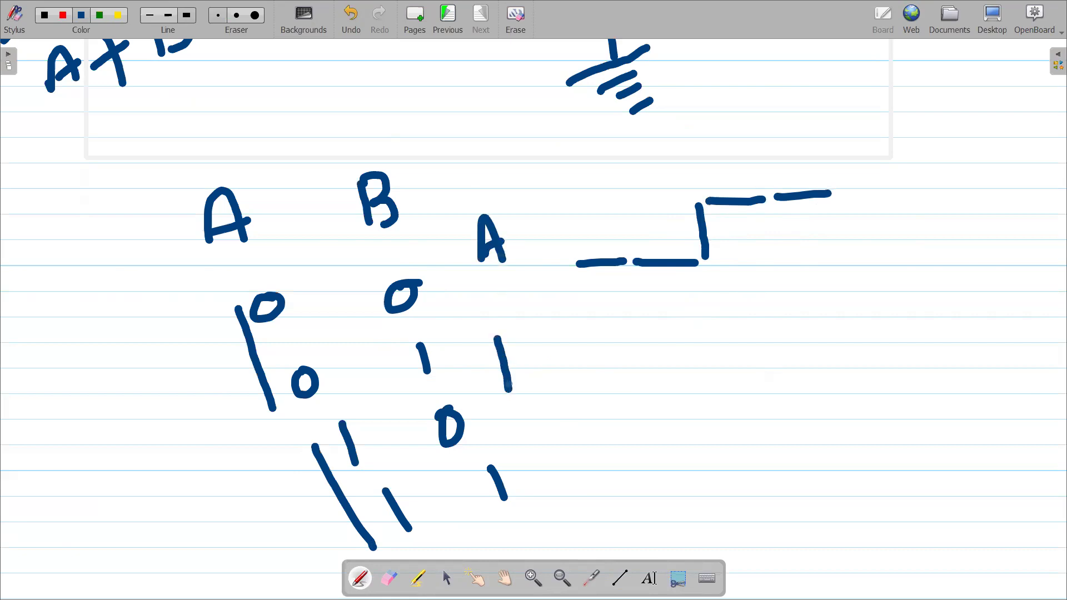
pyautogui.moveTo(497, 337); pyautogui.dragTo(522, 378)
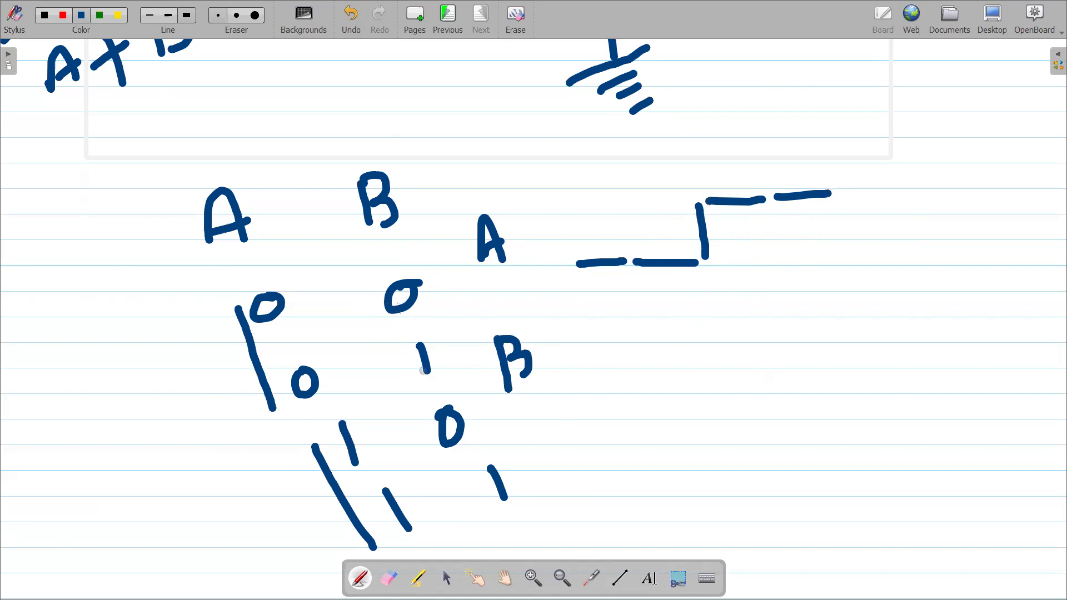
pyautogui.moveTo(582, 346); pyautogui.dragTo(611, 341)
pyautogui.moveTo(633, 302); pyautogui.dragTo(638, 335)
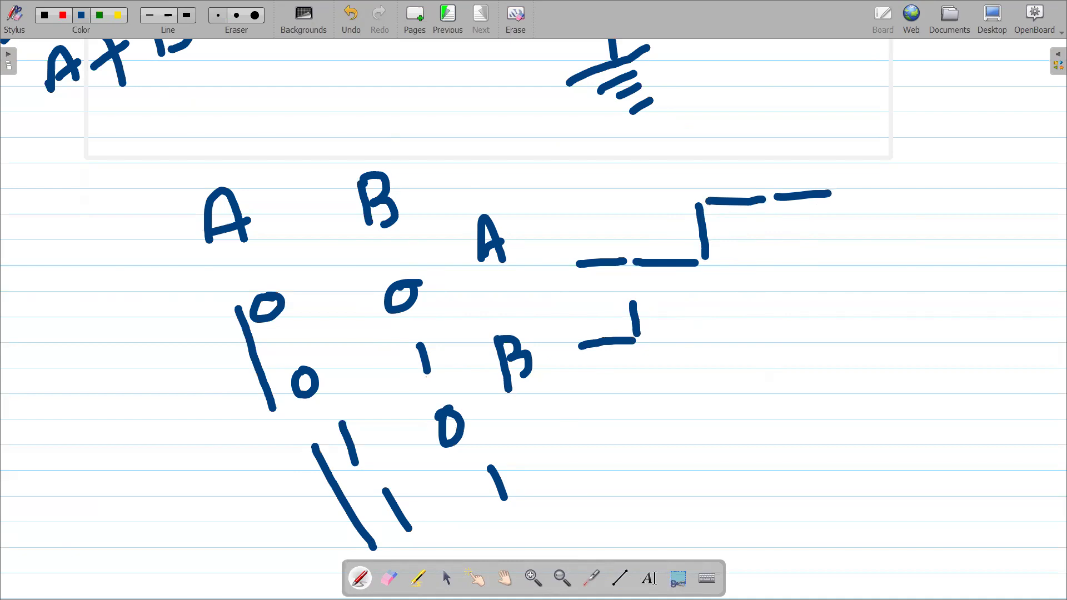
pyautogui.moveTo(638, 299)
pyautogui.mouseDown()
pyautogui.moveTo(705, 293)
pyautogui.moveTo(722, 352)
pyautogui.moveTo(774, 343)
pyautogui.mouseUp()
pyautogui.moveTo(785, 289); pyautogui.dragTo(785, 331)
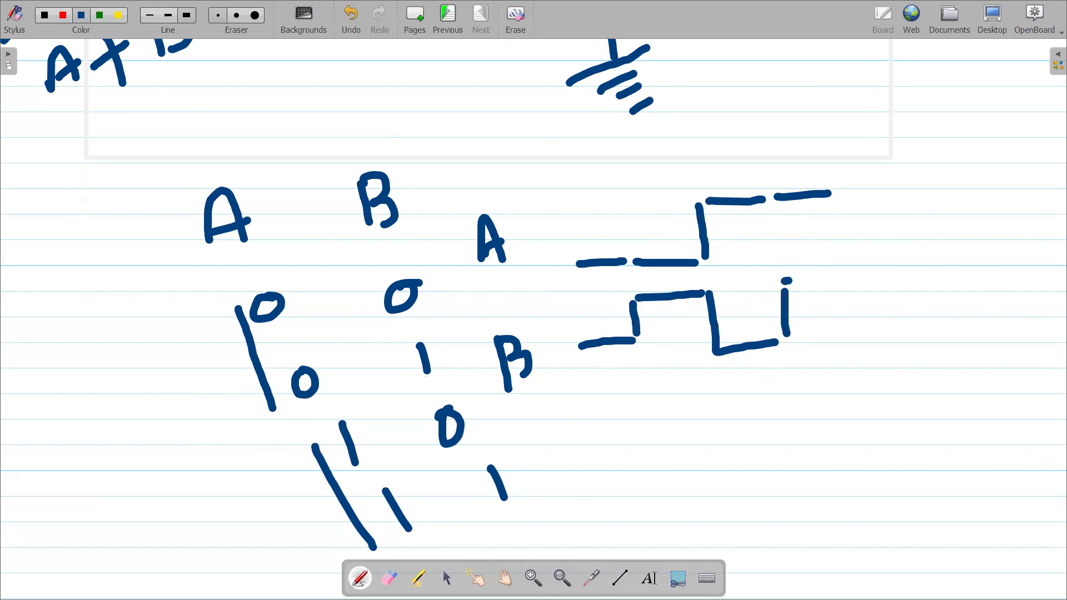
pyautogui.moveTo(785, 281); pyautogui.dragTo(849, 276)
# Step: Draw vertical boundary lines marking one full period on waveform A and the first period on waveform B
pyautogui.moveTo(563, 174); pyautogui.dragTo(583, 288)
pyautogui.moveTo(827, 154); pyautogui.dragTo(841, 226)
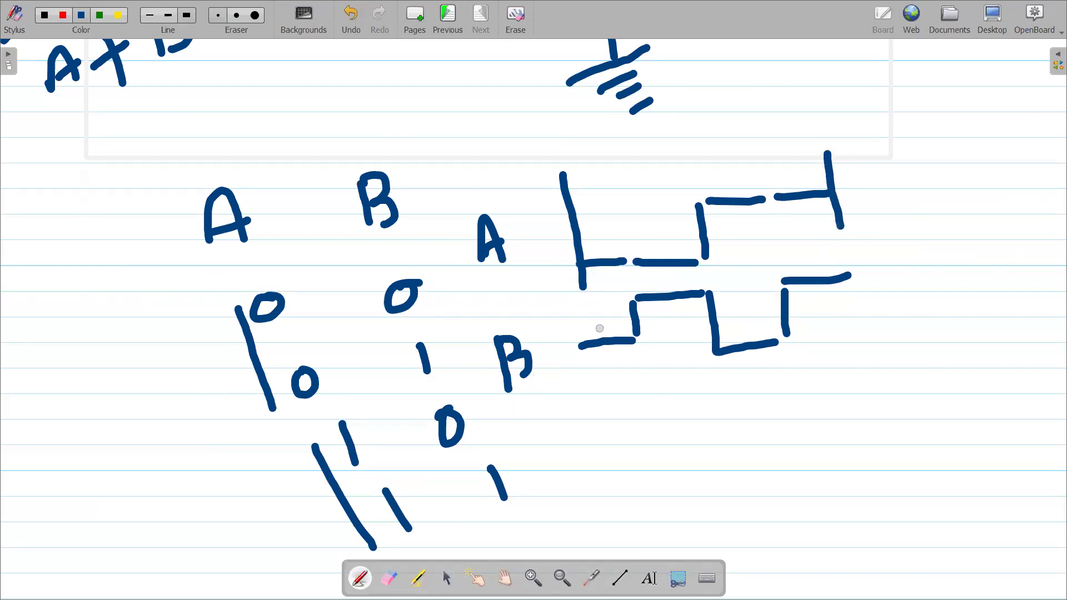
pyautogui.moveTo(575, 318); pyautogui.dragTo(587, 399)
pyautogui.moveTo(707, 275); pyautogui.dragTo(724, 401)
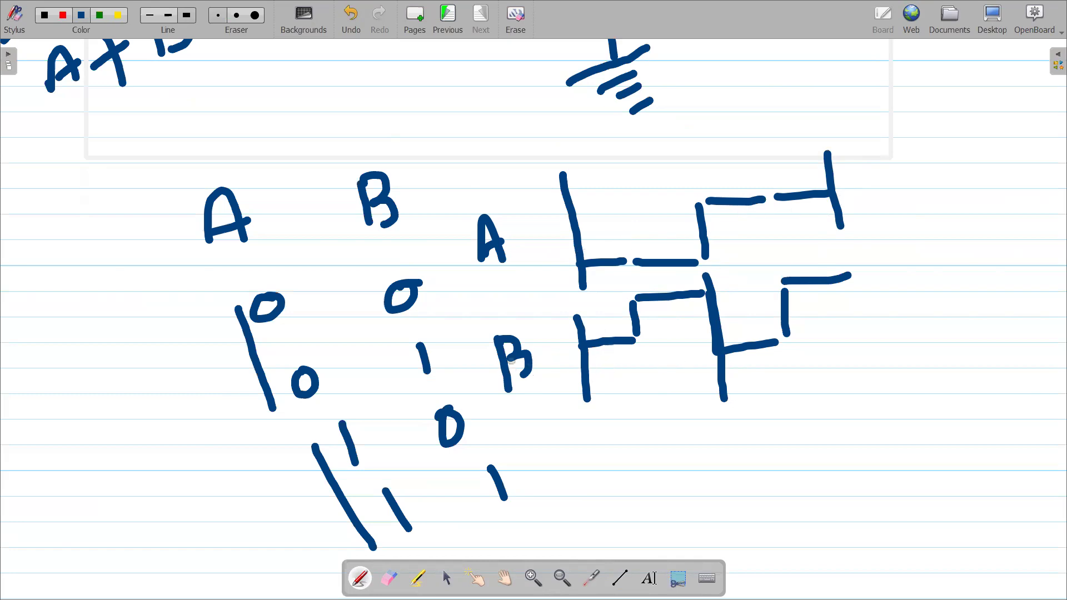
# Step: Number B's two periods (1) and (2), and write the period lengths 20ns for A and 10ns for B
pyautogui.moveTo(671, 374)
pyautogui.mouseDown()
pyautogui.moveTo(675, 400)
pyautogui.moveTo(646, 403)
pyautogui.moveTo(678, 423)
pyautogui.moveTo(703, 420)
pyautogui.mouseUp()
pyautogui.moveTo(794, 377)
pyautogui.mouseDown()
pyautogui.moveTo(813, 391)
pyautogui.moveTo(787, 391)
pyautogui.moveTo(825, 411)
pyautogui.mouseUp()
pyautogui.moveTo(838, 343); pyautogui.dragTo(859, 398)
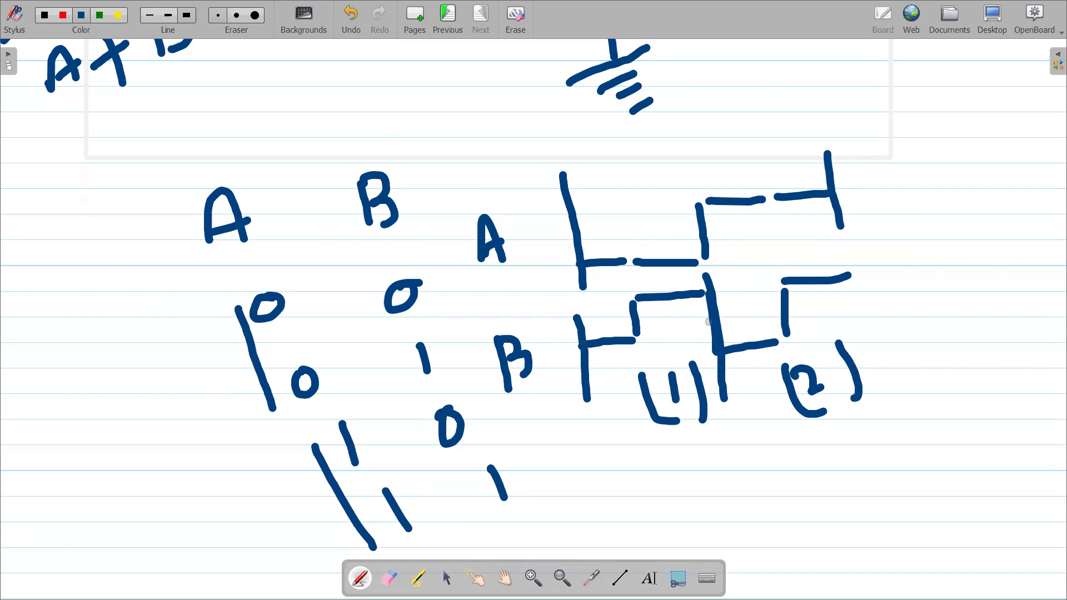
pyautogui.moveTo(665, 149)
pyautogui.mouseDown()
pyautogui.moveTo(683, 178)
pyautogui.moveTo(703, 154)
pyautogui.moveTo(769, 145)
pyautogui.moveTo(766, 156)
pyautogui.mouseUp()
pyautogui.moveTo(654, 457)
pyautogui.mouseDown()
pyautogui.moveTo(661, 484)
pyautogui.moveTo(708, 443)
pyautogui.moveTo(722, 462)
pyautogui.moveTo(735, 455)
pyautogui.mouseUp()
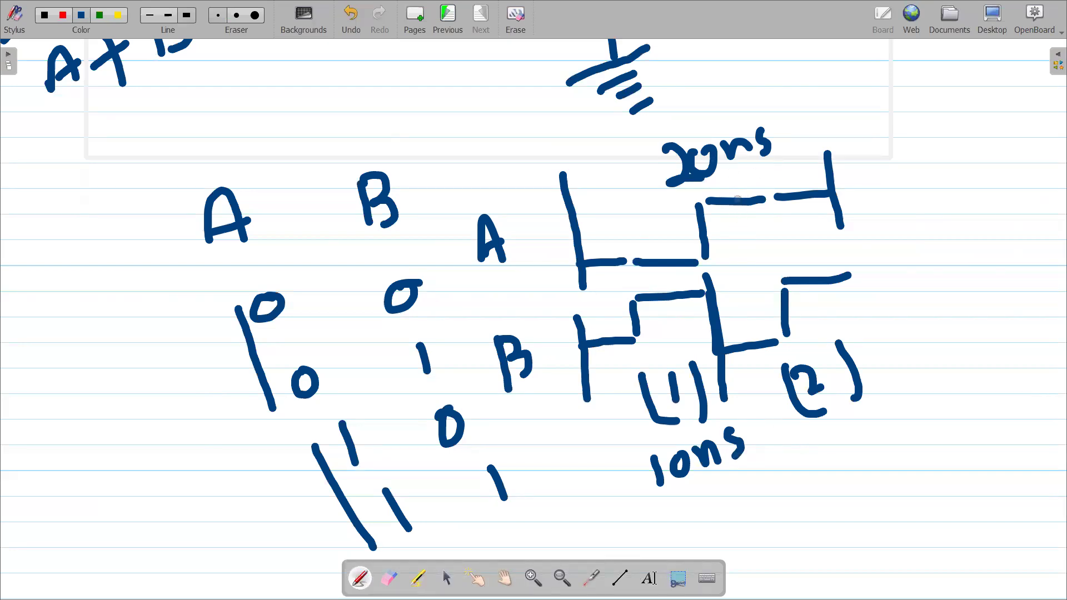
# Step: Switch to LTspice and define voltage source V2 as a PULSE with Von 5, Ton 10n and Tperiod 20n
pyautogui.click(992, 16)
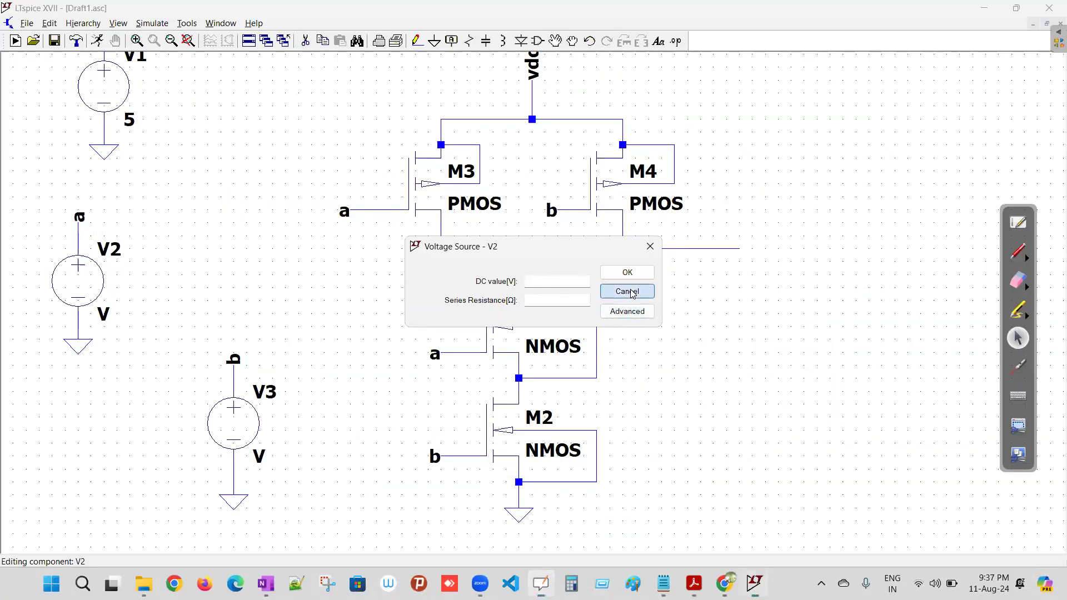
pyautogui.click(650, 247)
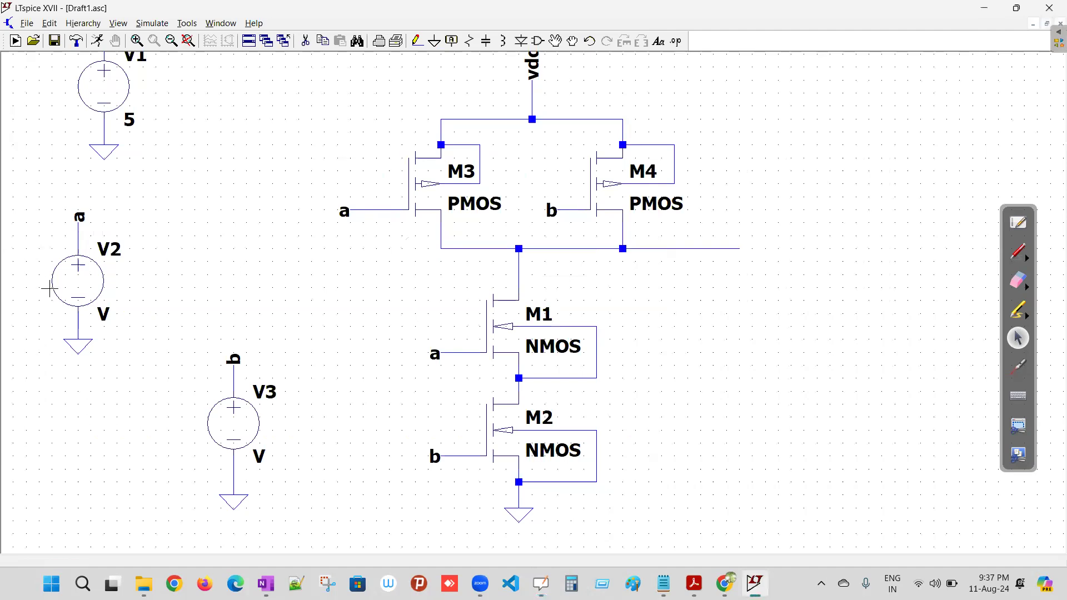
pyautogui.rightClick(86, 282)
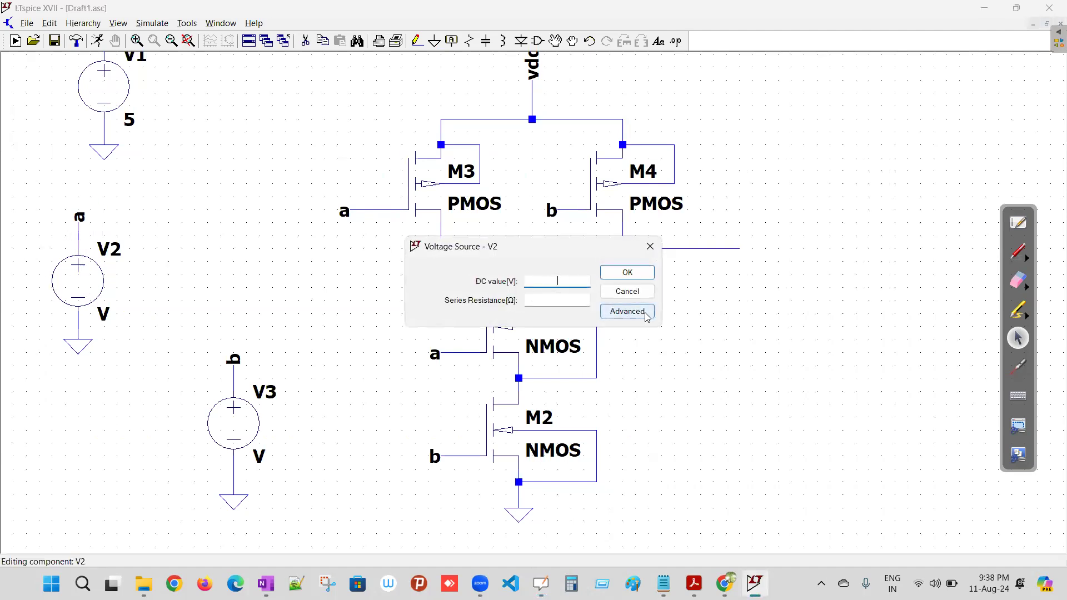
pyautogui.click(644, 310)
pyautogui.click(349, 176)
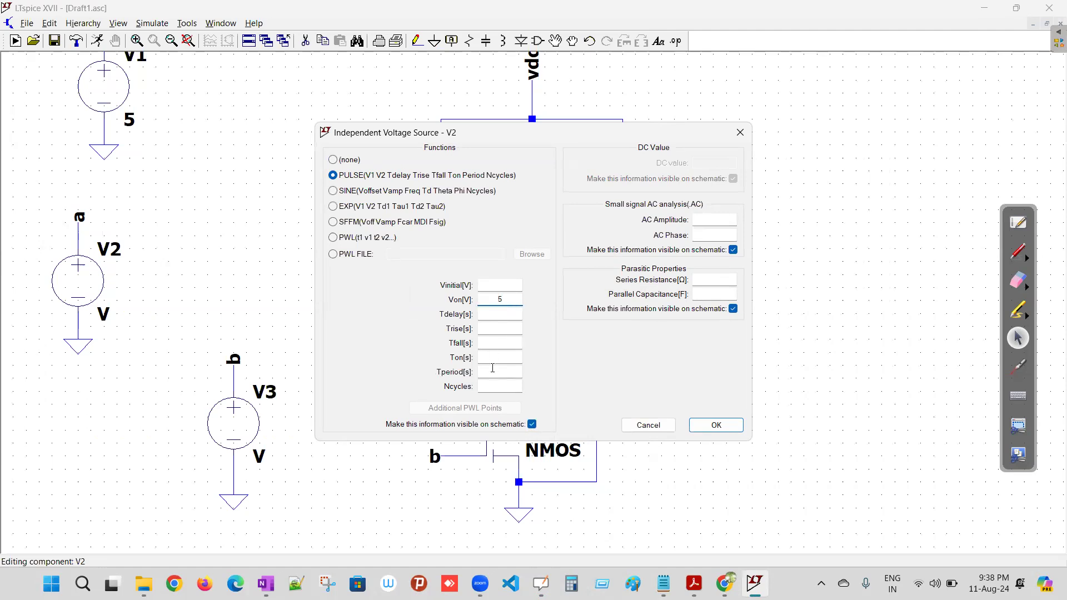
pyautogui.click(500, 360)
pyautogui.write('10n')
pyautogui.click(510, 373)
# Step: Switch to the OpenBoard whiteboard, underline the high part of waveform A and write 10n beneath it
pyautogui.click(1019, 223)
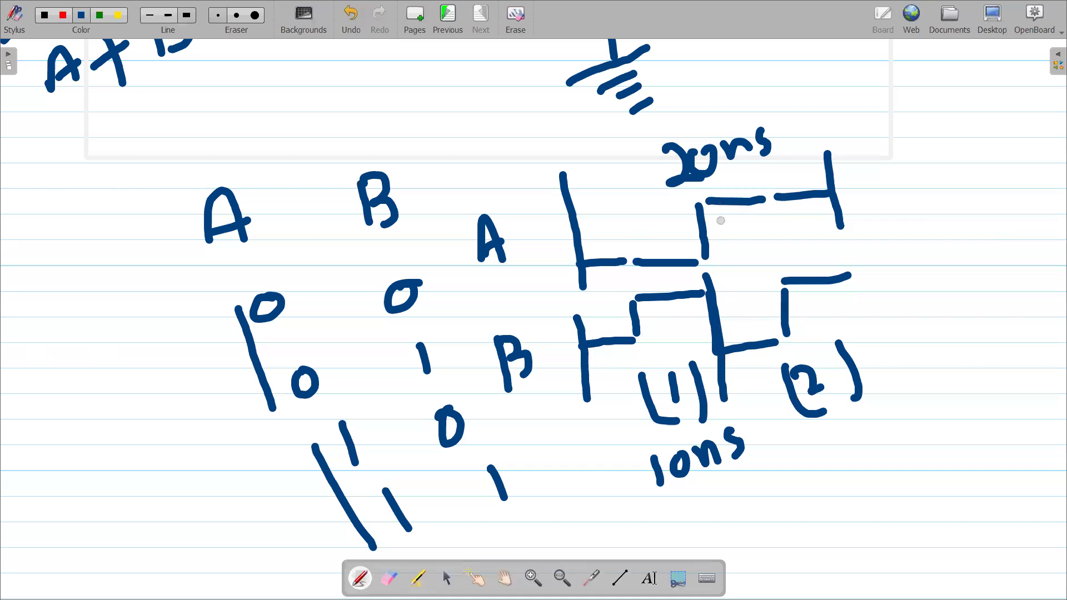
pyautogui.moveTo(727, 256); pyautogui.dragTo(732, 212)
pyautogui.moveTo(710, 244)
pyautogui.mouseDown()
pyautogui.moveTo(836, 221)
pyautogui.moveTo(803, 250)
pyautogui.moveTo(813, 260)
pyautogui.moveTo(828, 244)
pyautogui.mouseUp()
pyautogui.moveTo(834, 251)
pyautogui.mouseDown()
pyautogui.moveTo(842, 240)
pyautogui.moveTo(859, 250)
pyautogui.mouseUp()
pyautogui.click(864, 229)
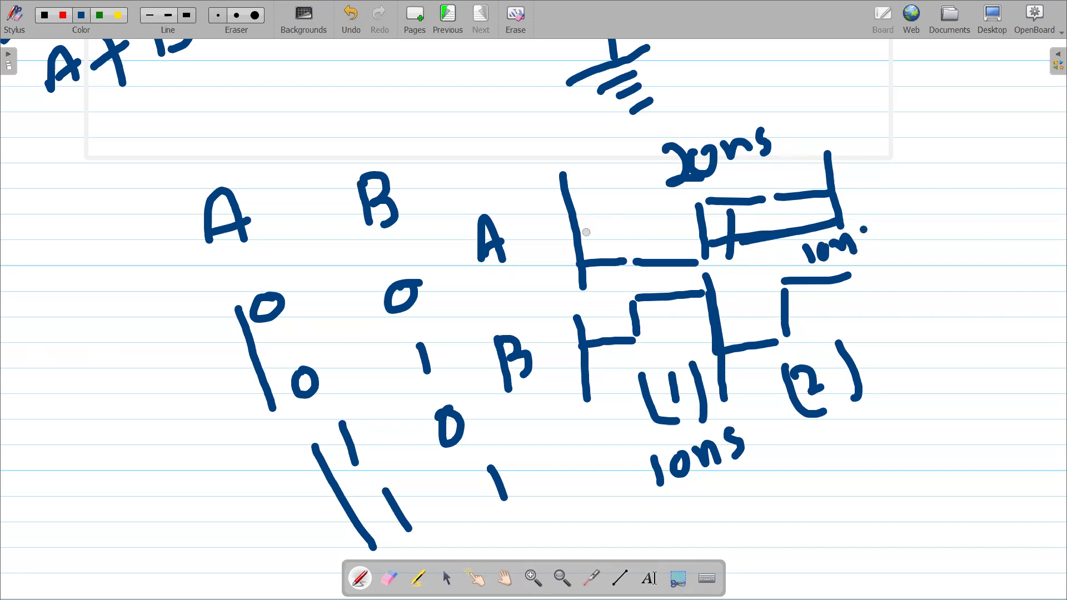
# Step: Draw a line spanning A's whole period and write off in its low half and on in its high half
pyautogui.moveTo(574, 210)
pyautogui.mouseDown()
pyautogui.moveTo(842, 162)
pyautogui.moveTo(548, 206)
pyautogui.mouseUp()
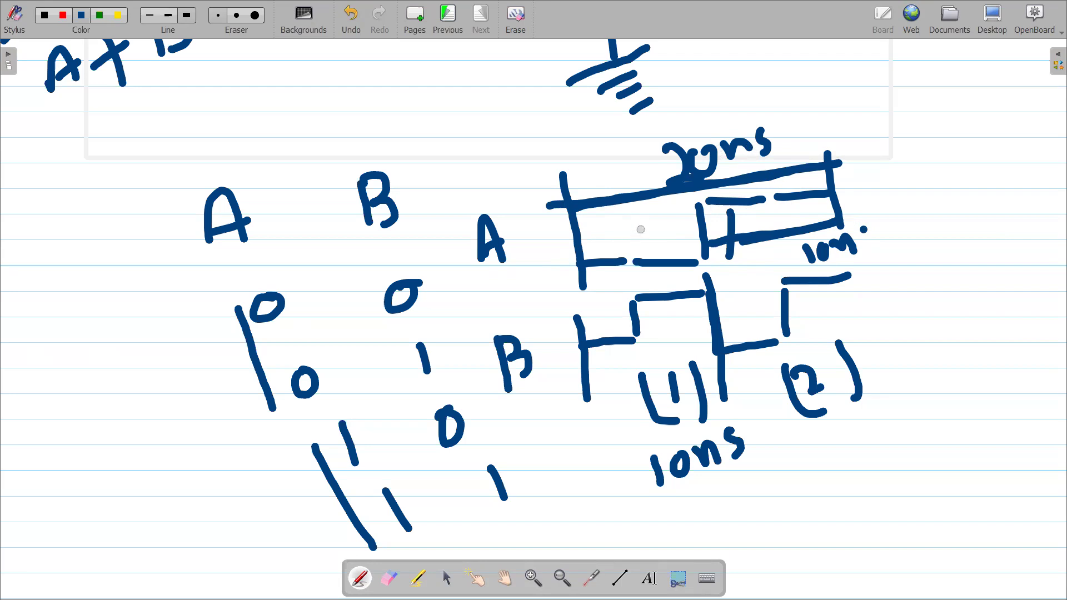
pyautogui.moveTo(617, 223)
pyautogui.mouseDown()
pyautogui.moveTo(625, 244)
pyautogui.moveTo(645, 214)
pyautogui.moveTo(656, 254)
pyautogui.moveTo(671, 210)
pyautogui.mouseUp()
pyautogui.click(624, 210)
pyautogui.moveTo(781, 213)
pyautogui.mouseDown()
pyautogui.moveTo(773, 222)
pyautogui.moveTo(795, 208)
pyautogui.moveTo(806, 223)
pyautogui.mouseUp()
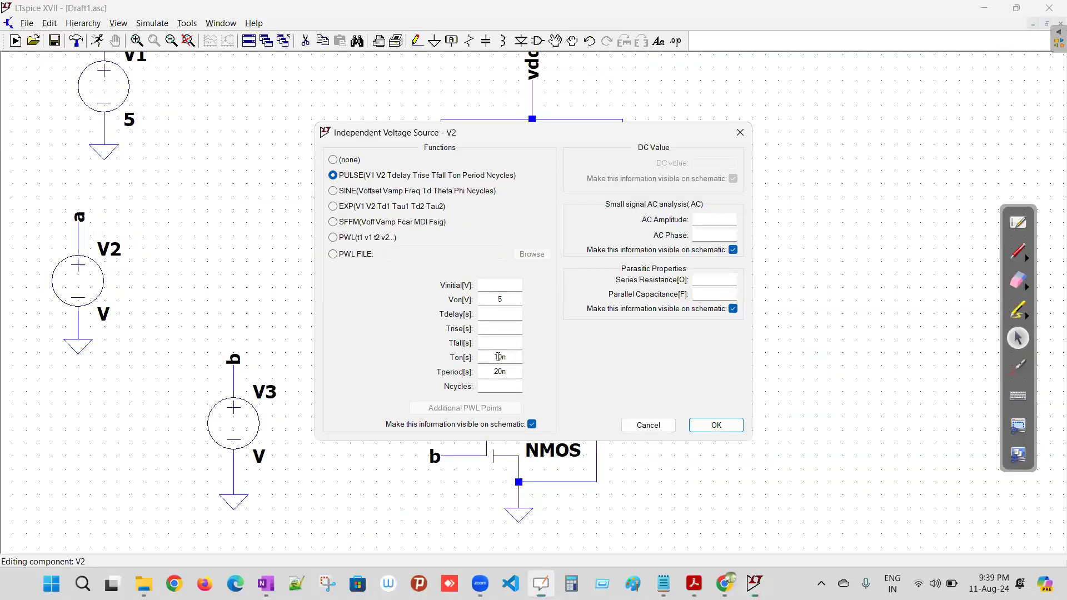
# Step: Back in LTspice, check V2's Ton and Tperiod entries and apply the pulse settings
pyautogui.doubleClick(498, 358)
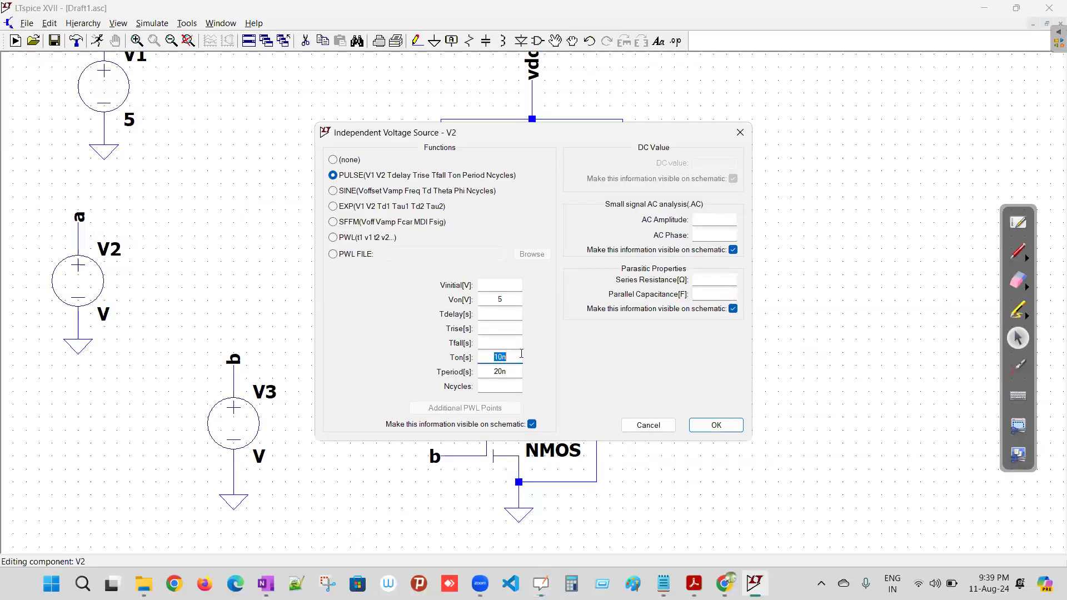
pyautogui.doubleClick(496, 371)
pyautogui.click(713, 425)
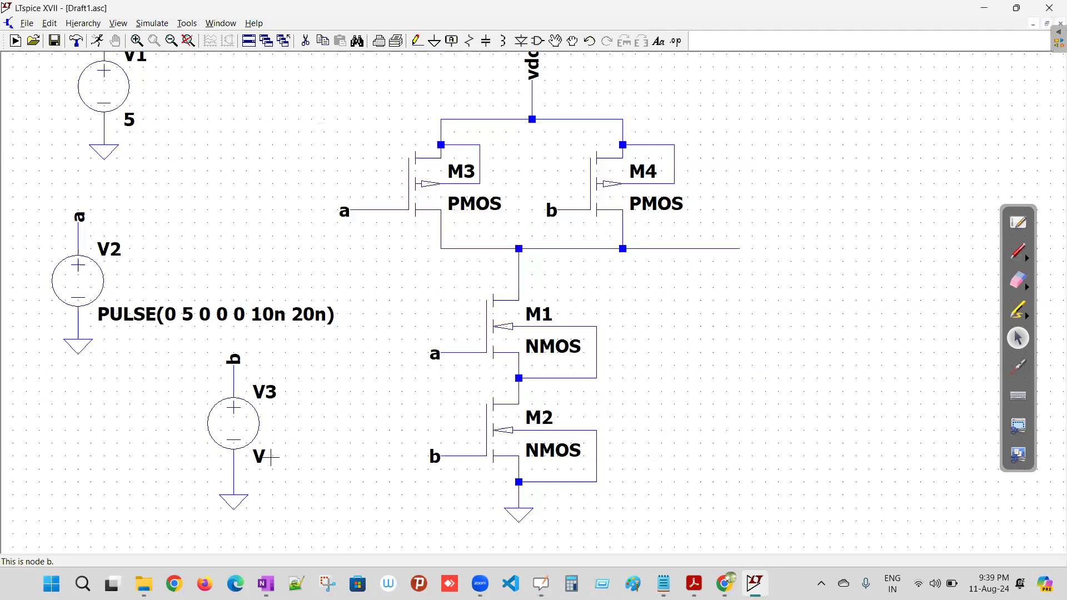
# Step: Define voltage source V3 as a PULSE with Von 5, Ton 5n and Tperiod 10n
pyautogui.rightClick(246, 428)
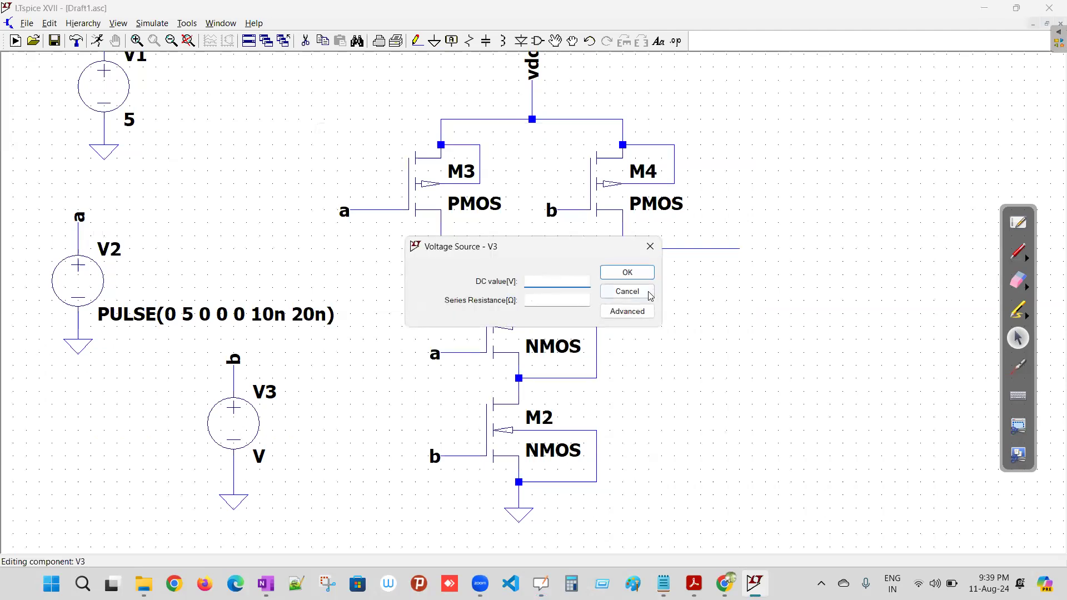
pyautogui.click(626, 291)
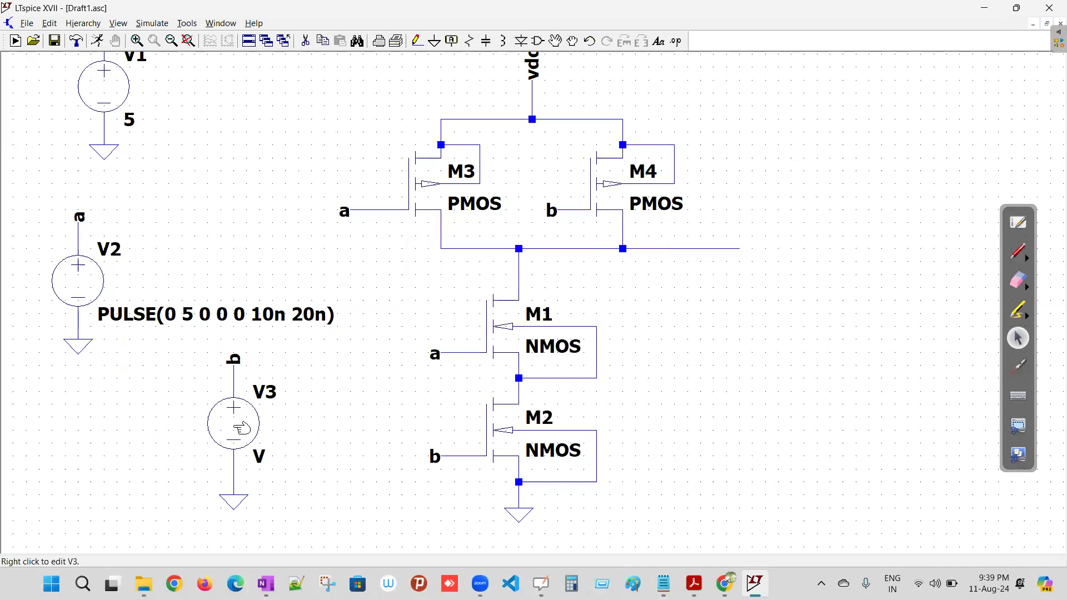
pyautogui.rightClick(241, 428)
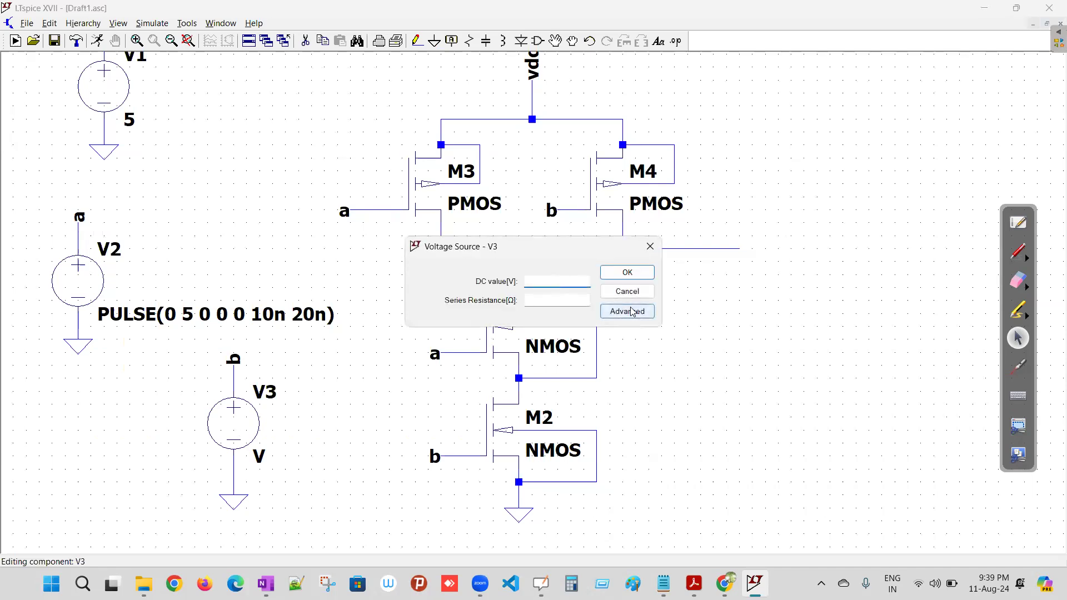
pyautogui.click(634, 311)
pyautogui.click(364, 176)
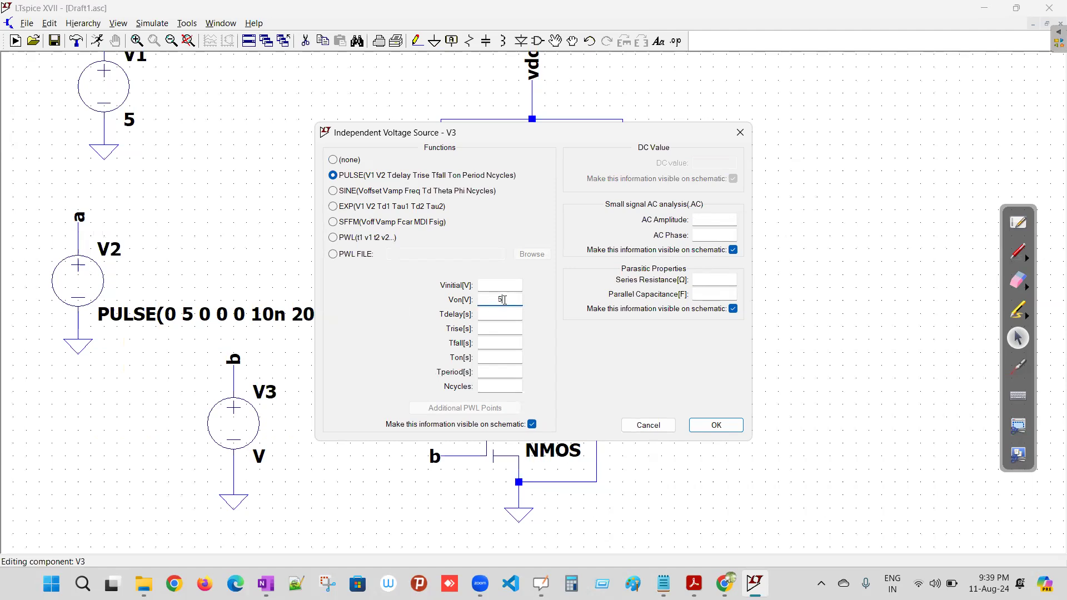
pyautogui.click(502, 356)
pyautogui.click(506, 374)
# Step: On the OpenBoard whiteboard, write 5 under B's first high pulse, draw a line spanning that period and underline 10ns
pyautogui.click(1018, 222)
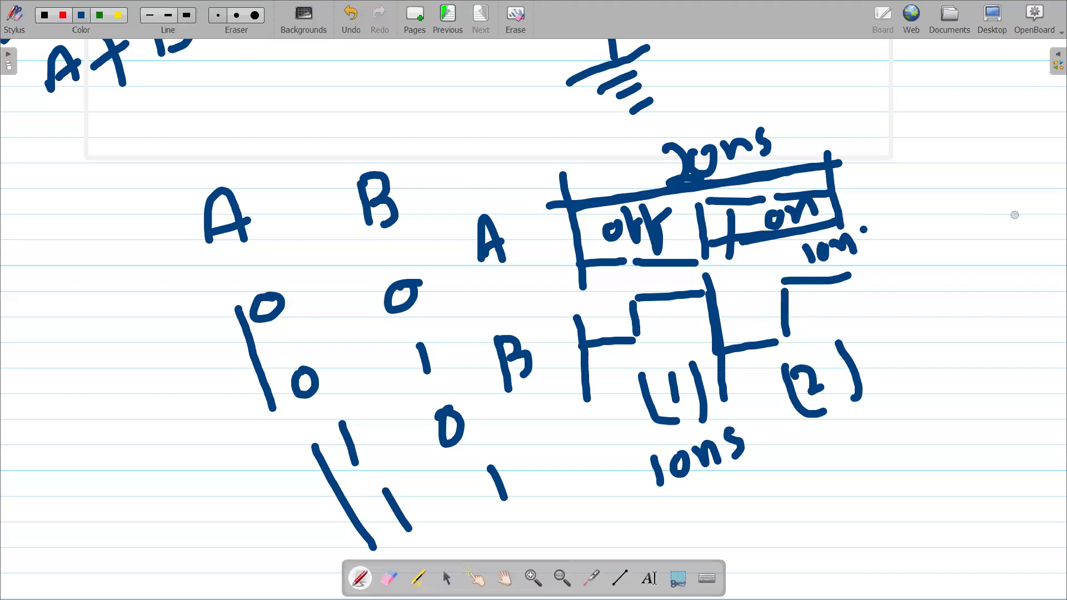
pyautogui.moveTo(663, 316)
pyautogui.mouseDown()
pyautogui.moveTo(683, 329)
pyautogui.moveTo(667, 346)
pyautogui.moveTo(689, 303)
pyautogui.mouseUp()
pyautogui.moveTo(590, 385); pyautogui.dragTo(718, 354)
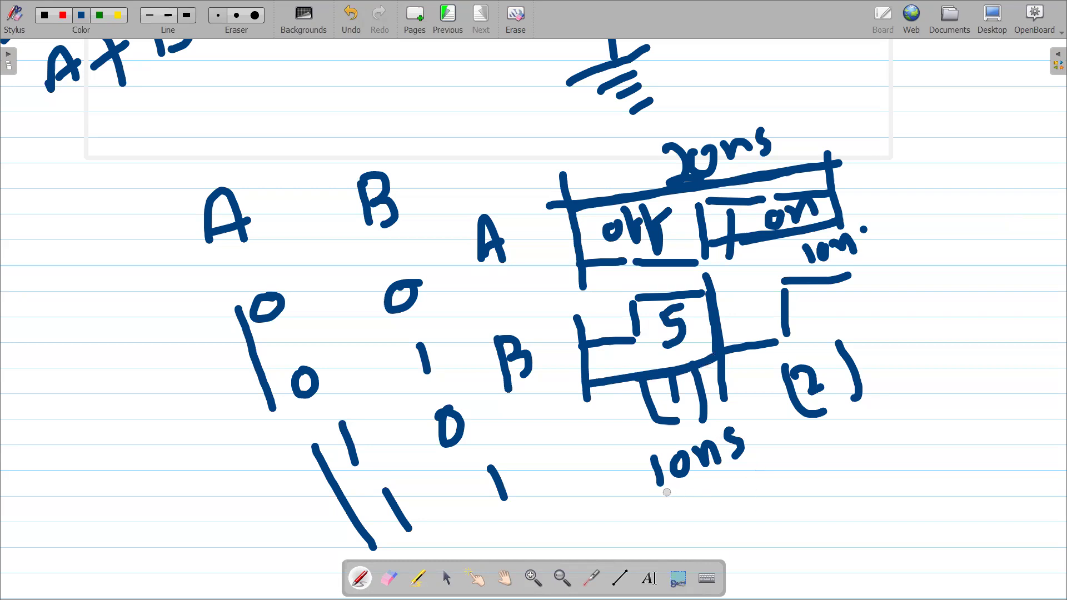
pyautogui.moveTo(667, 493); pyautogui.dragTo(728, 468)
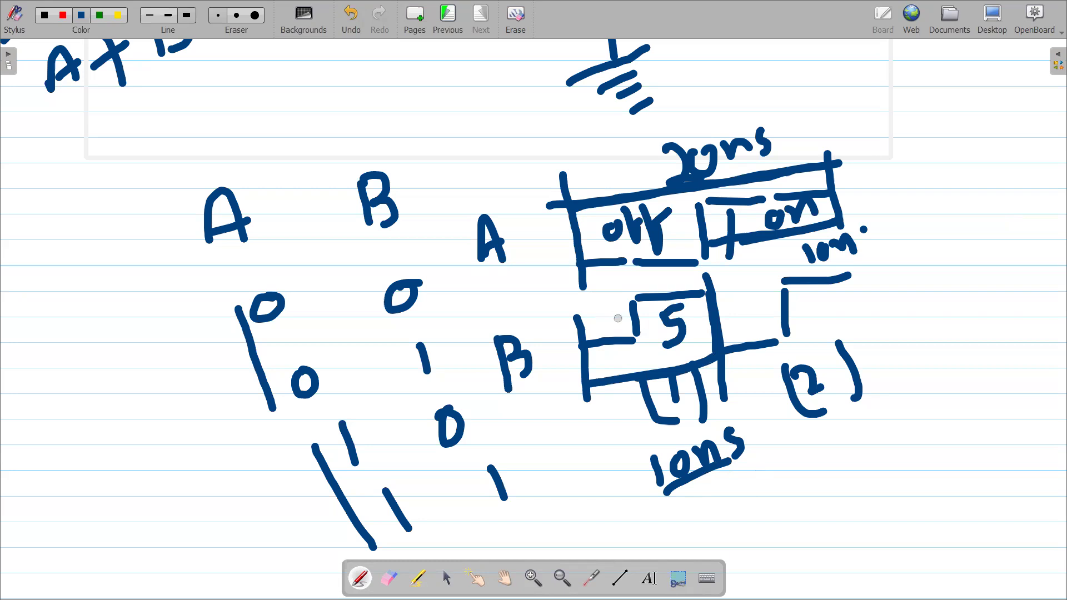
# Step: Return to LTspice, apply V3's pulse settings and move its PULSE text below the source's ground symbol
pyautogui.click(991, 24)
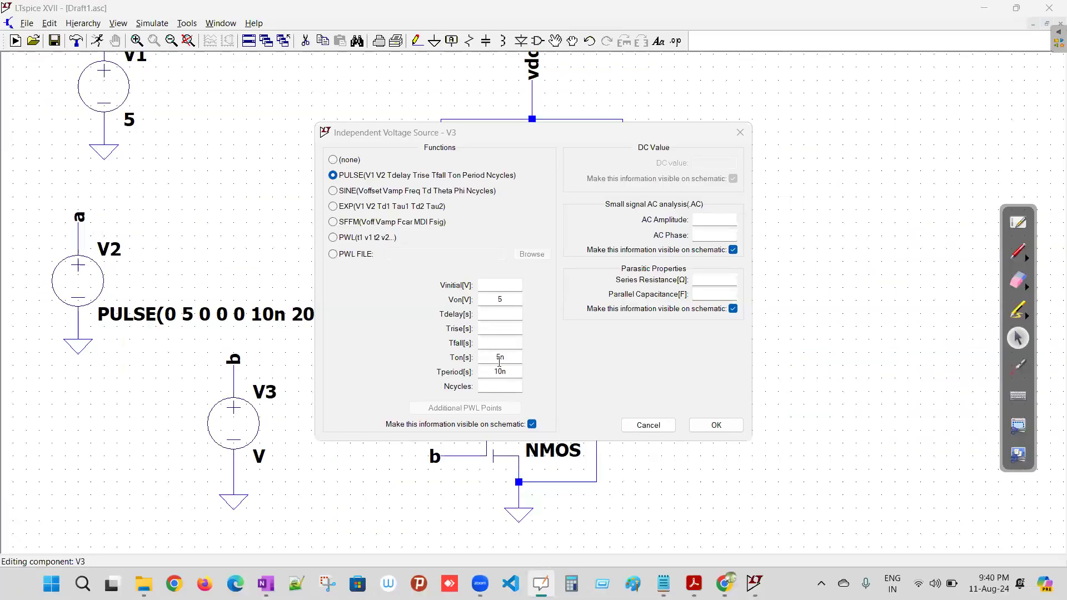
pyautogui.click(716, 425)
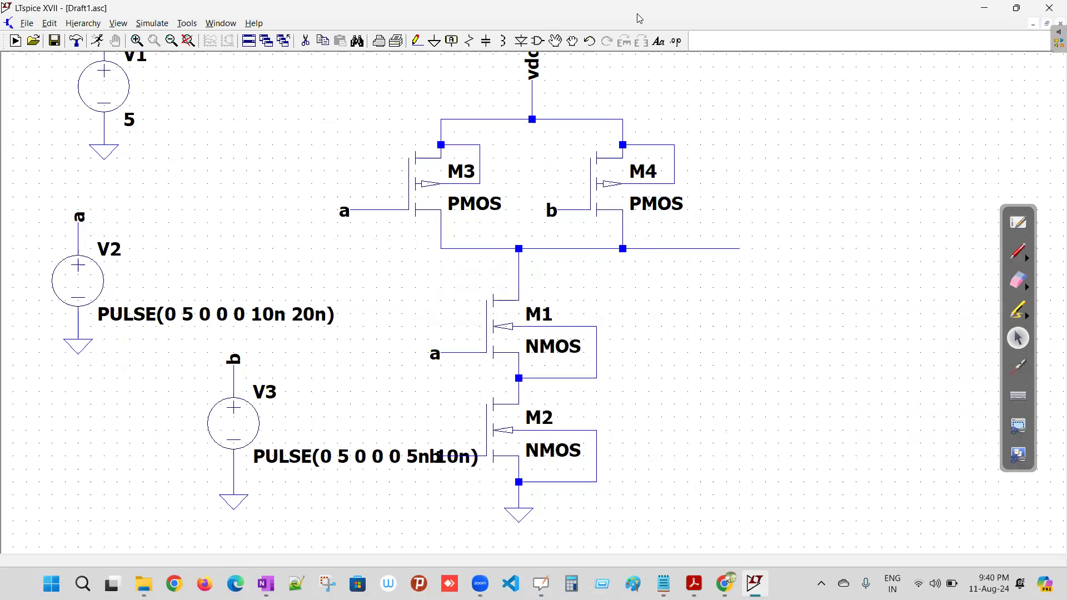
pyautogui.click(556, 41)
pyautogui.click(372, 455)
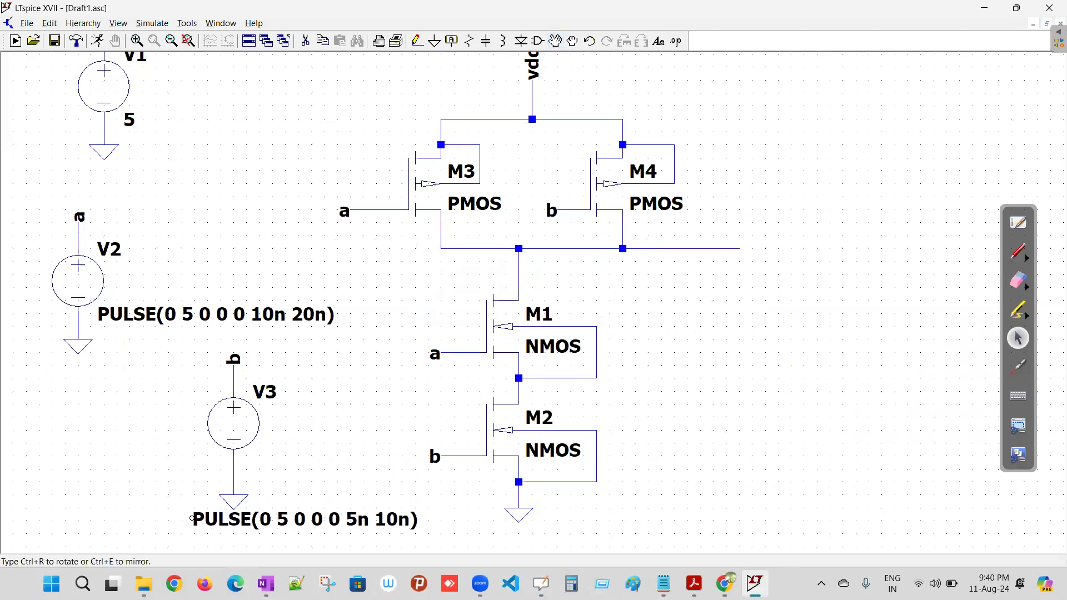
pyautogui.click(168, 528)
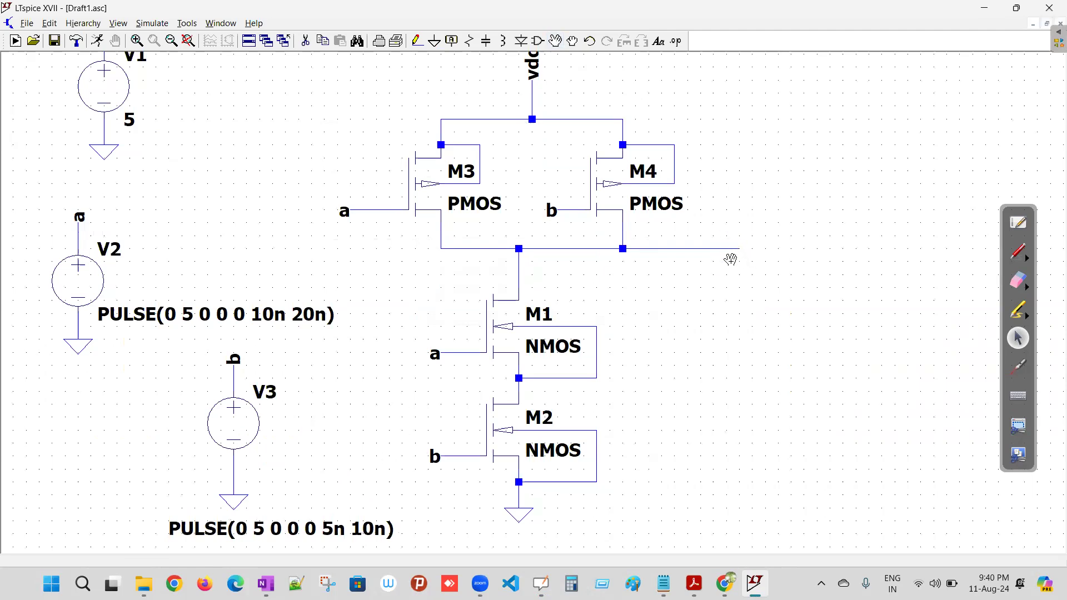
# Step: Place a net label y on the free end of the output wire
pyautogui.click(451, 41)
pyautogui.write('y')
pyautogui.click(569, 335)
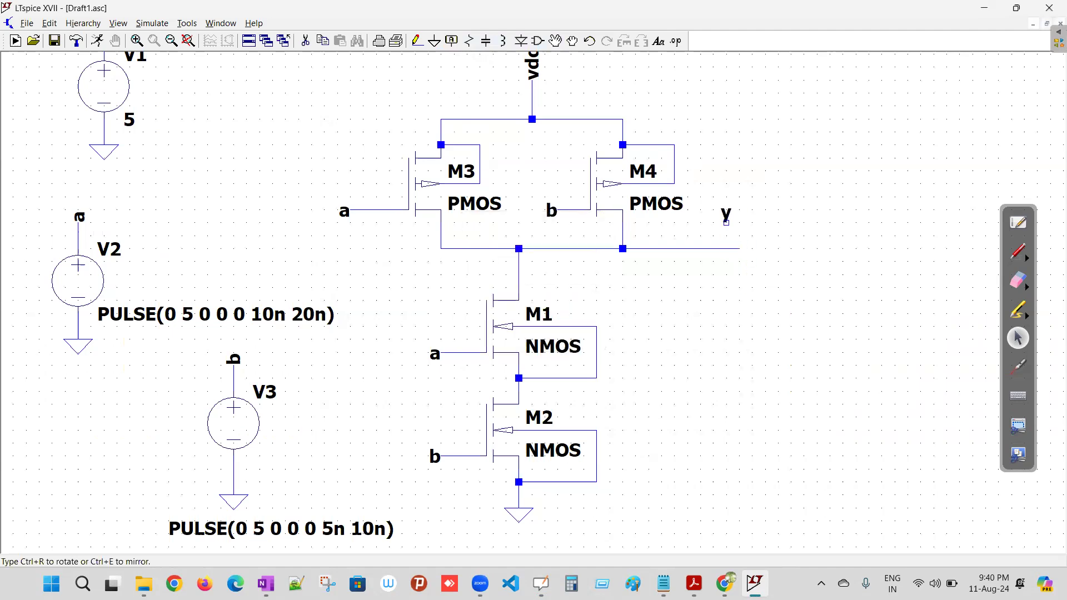
pyautogui.click(740, 248)
pyautogui.press('Escape')
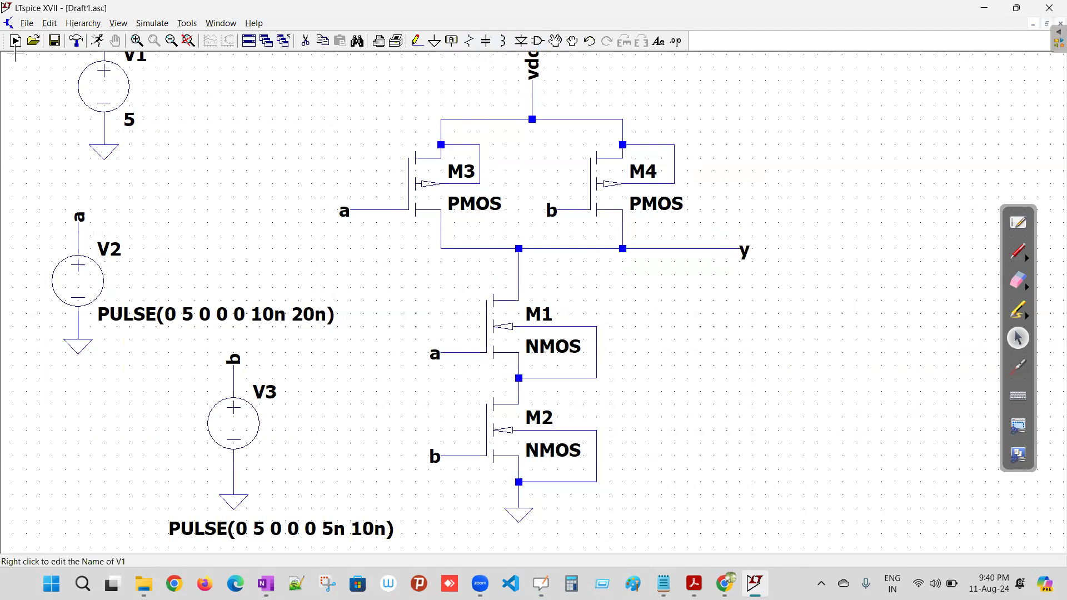
# Step: Start saving the schematic under a new name, and create and open a nandgate folder inside Desktop > LabDemos
pyautogui.click(27, 23)
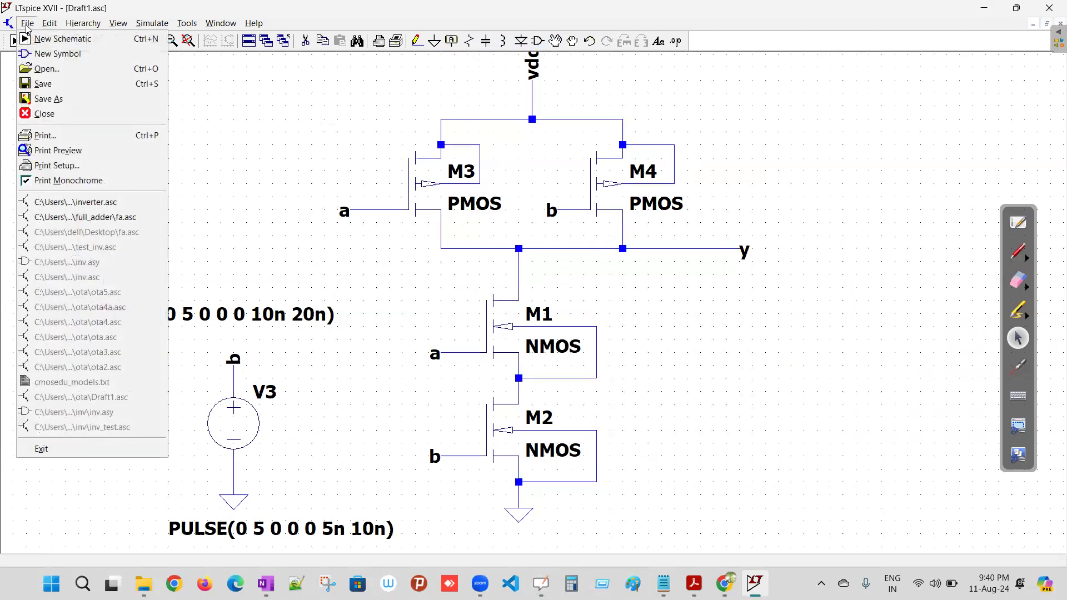
pyautogui.click(48, 99)
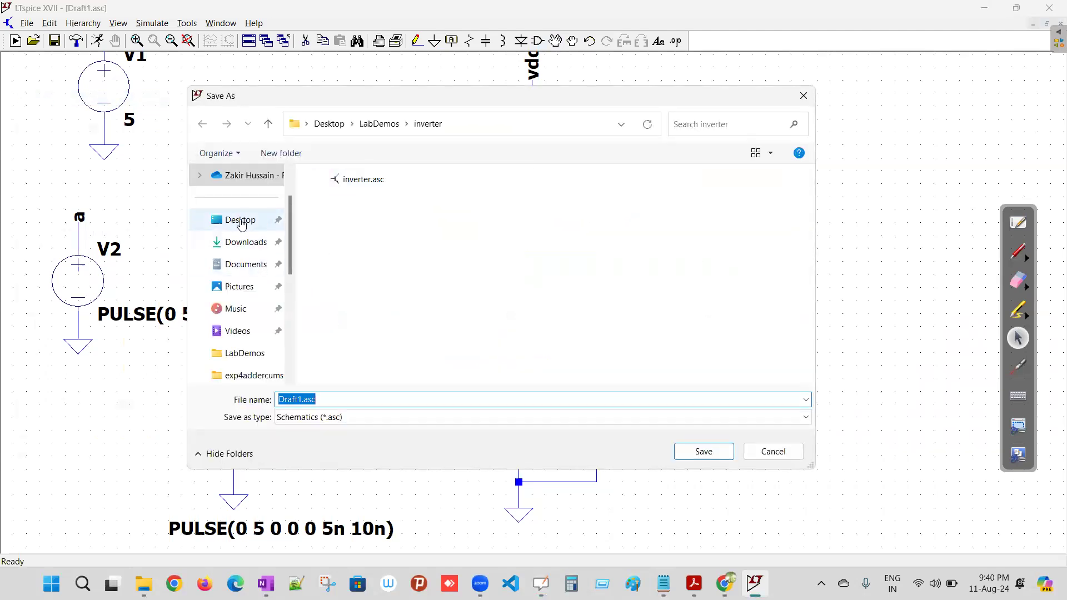
pyautogui.click(242, 222)
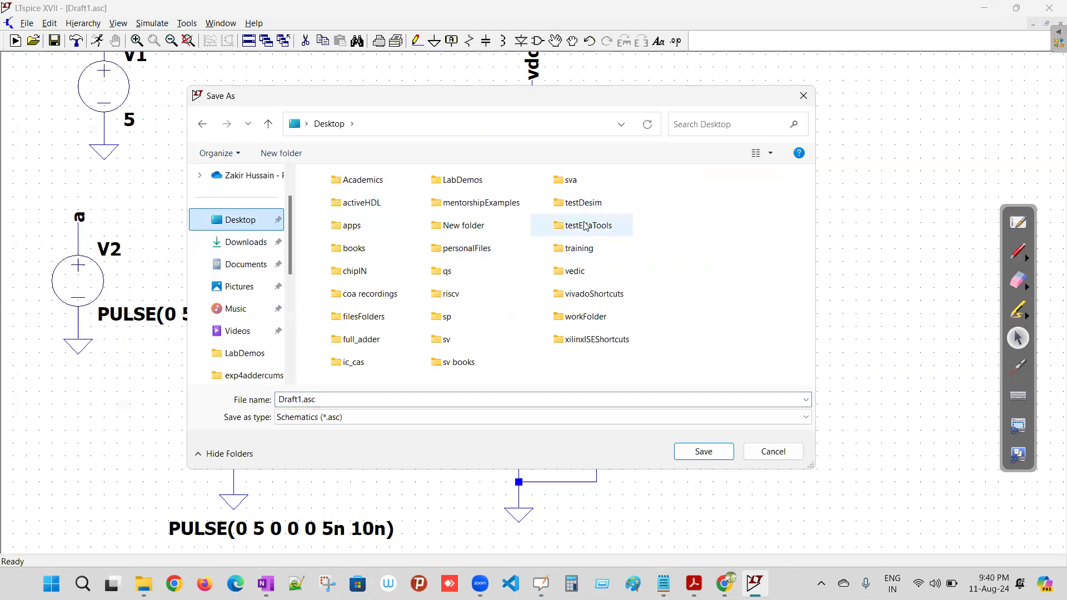
pyautogui.doubleClick(465, 183)
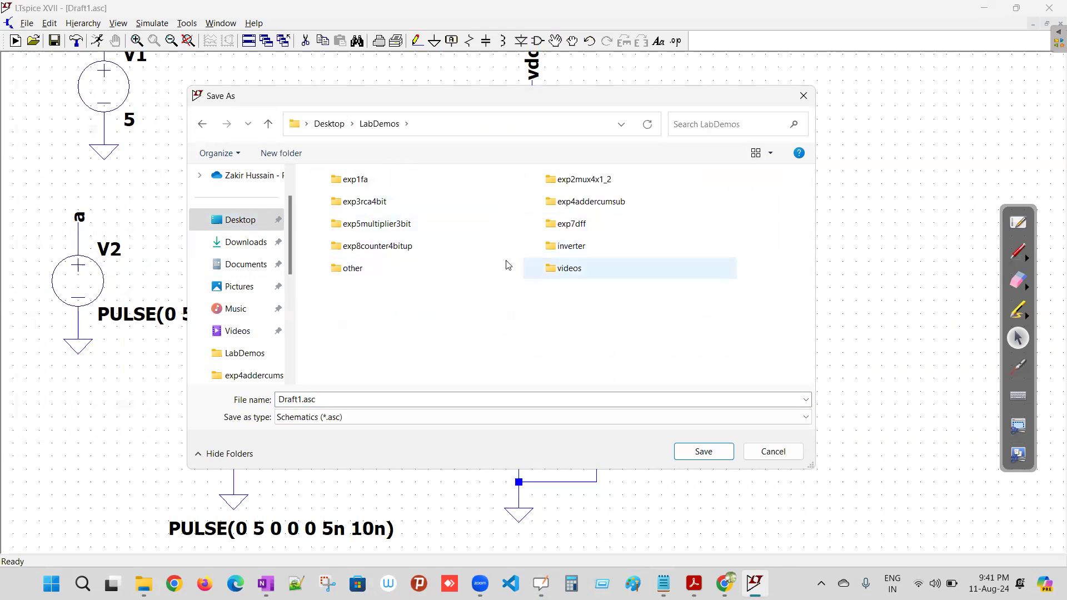
pyautogui.click(274, 153)
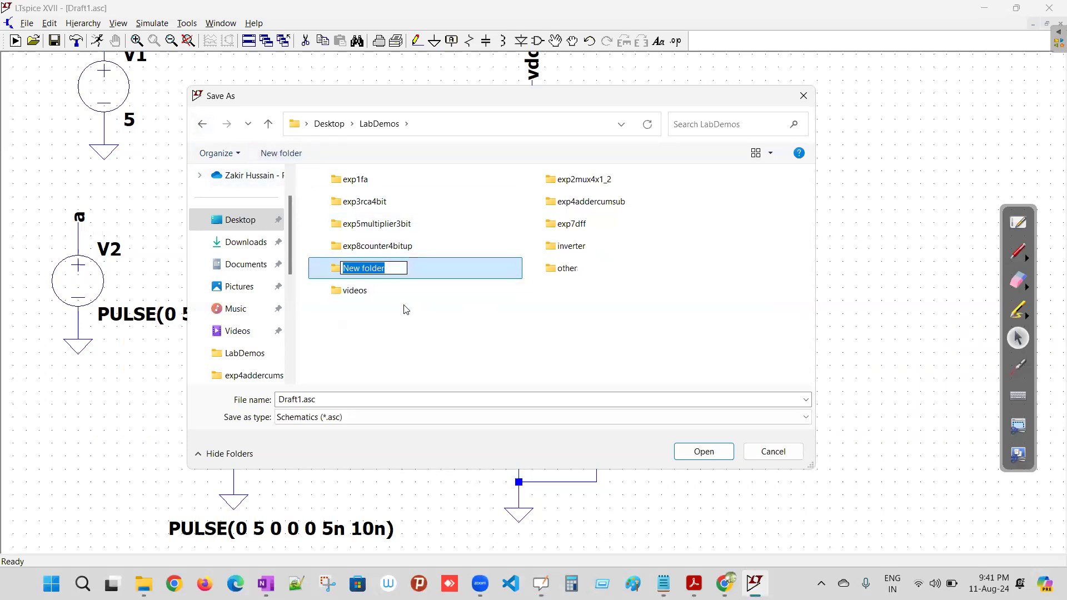
pyautogui.write('e')
pyautogui.press('BackSpace')
pyautogui.write('nan')
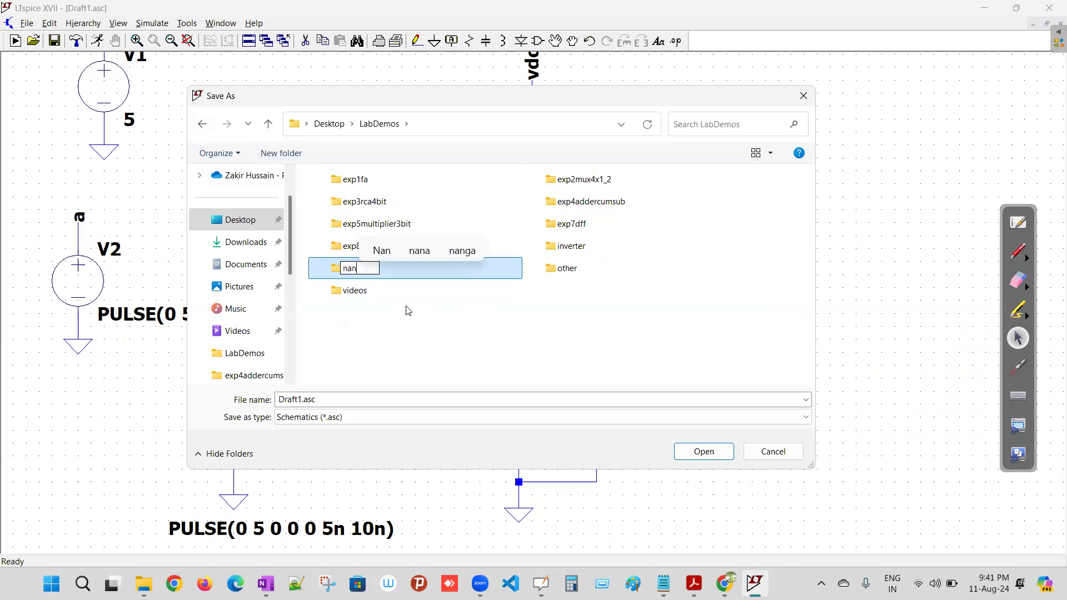
pyautogui.write('dgate')
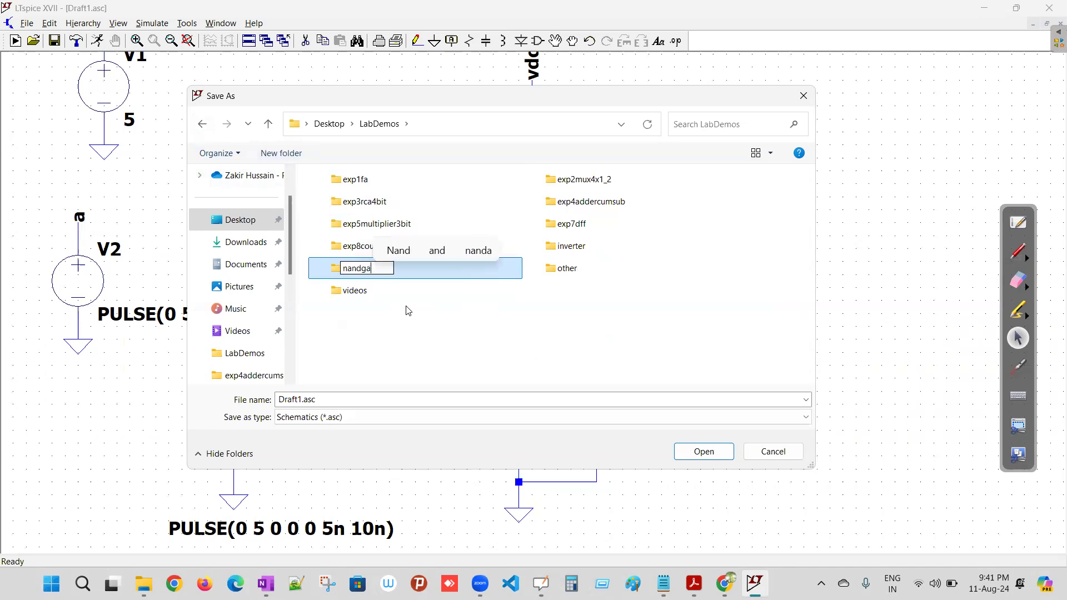
pyautogui.click(338, 272)
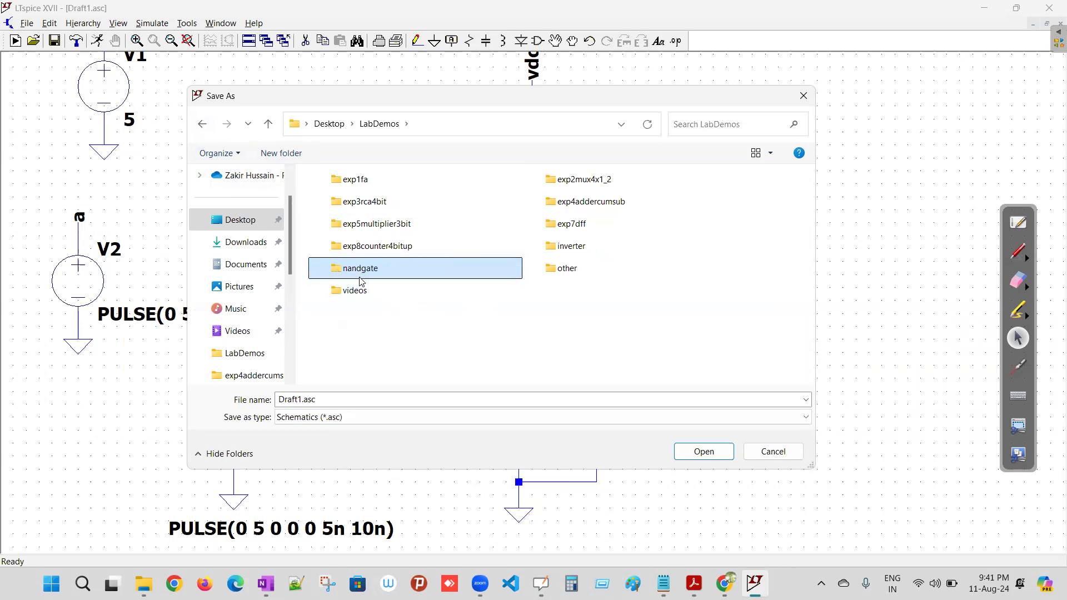
pyautogui.click(704, 451)
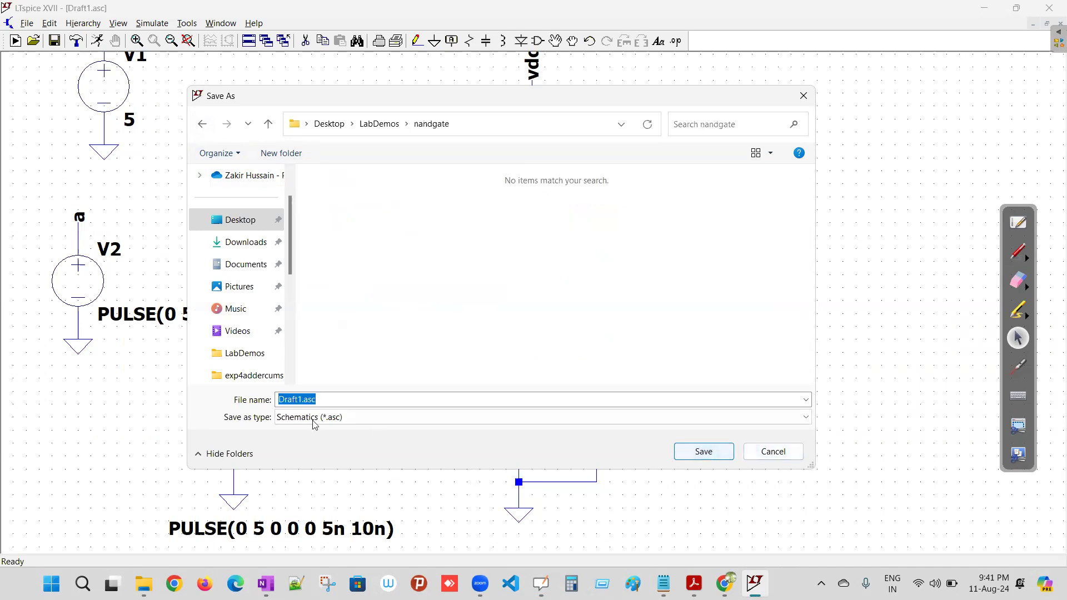
# Step: Save the schematic in the nandgate folder with the file name nandgate
pyautogui.click(327, 399)
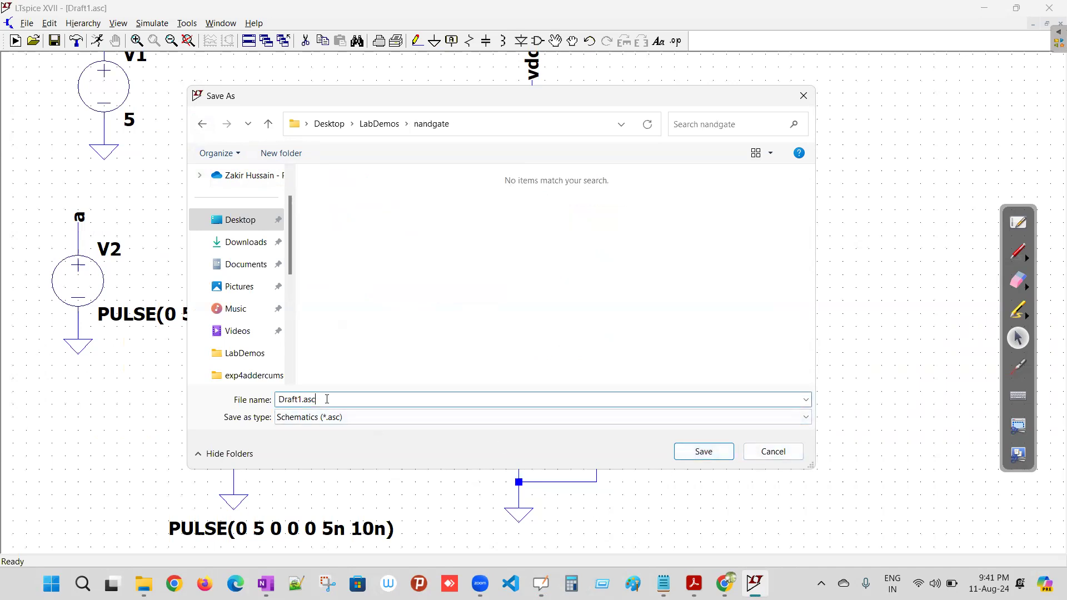
pyautogui.press('BackSpace')
pyautogui.press('BackSpace')
pyautogui.press('BackSpace')
pyautogui.press('BackSpace')
pyautogui.press('BackSpace')
pyautogui.press('BackSpace')
pyautogui.press('BackSpace')
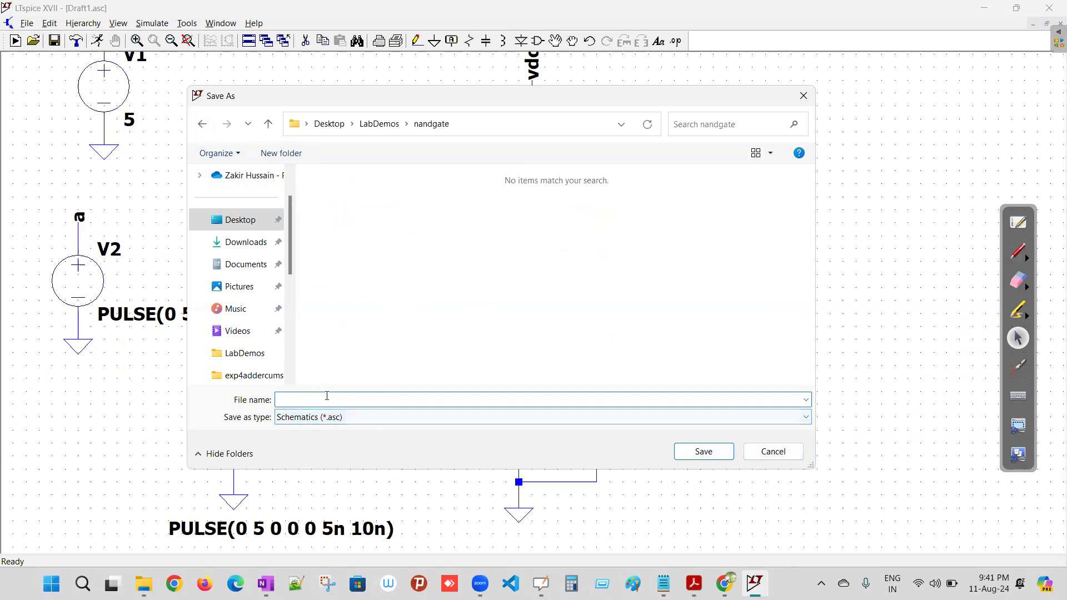
pyautogui.write('andgate')
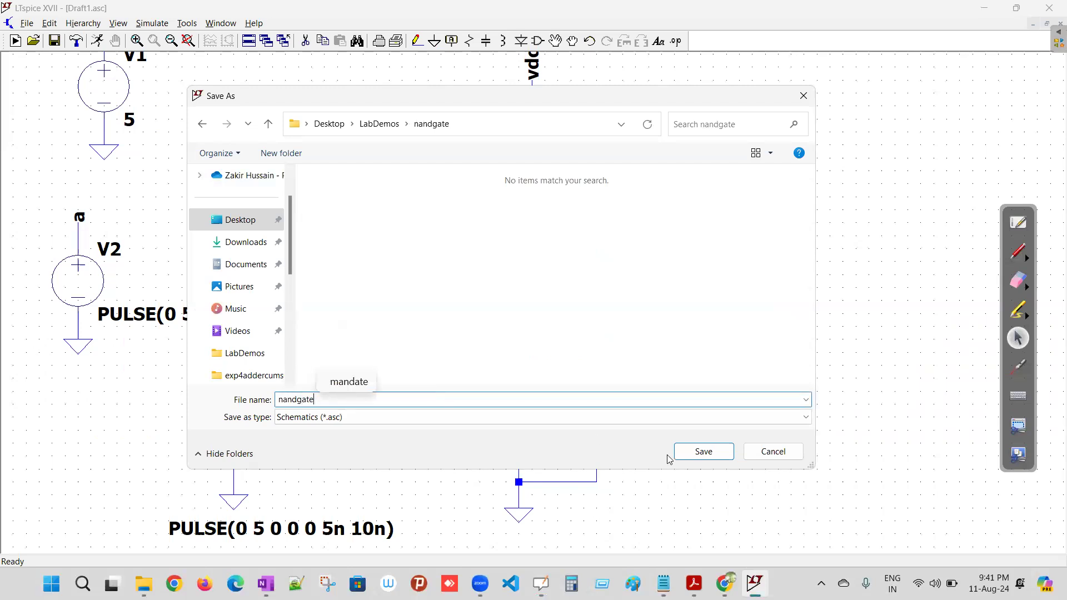
pyautogui.click(692, 455)
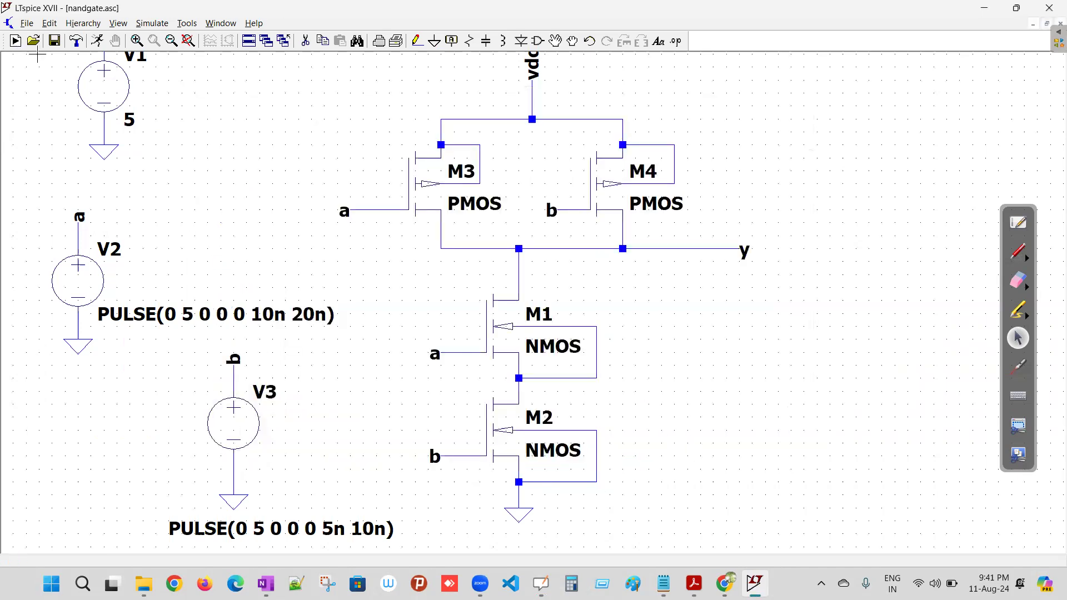
# Step: Run a transient simulation with a stop time of 100n
pyautogui.click(98, 41)
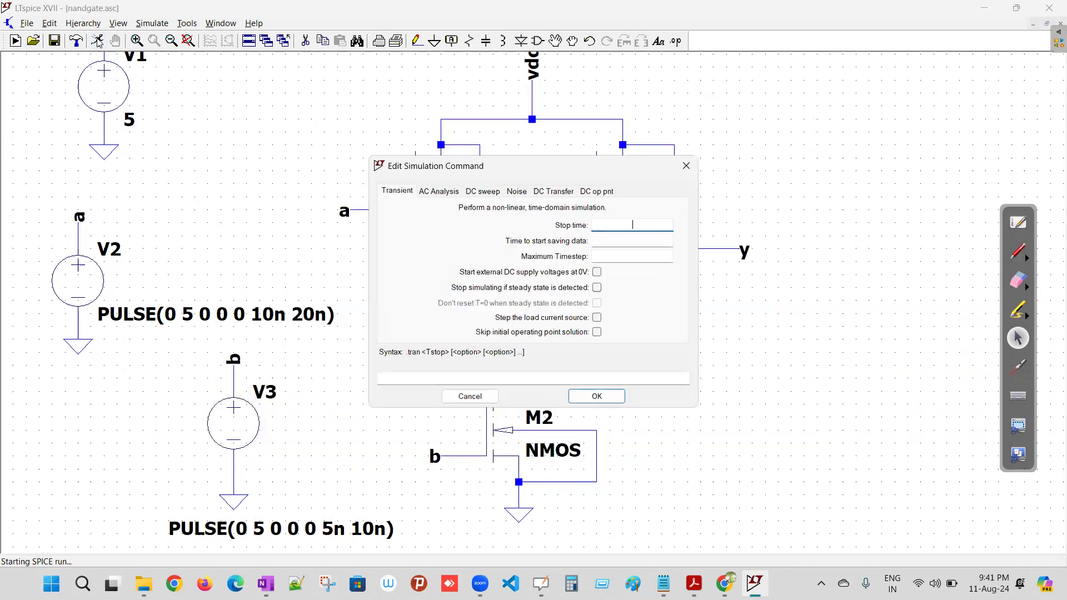
pyautogui.moveTo(445, 167); pyautogui.dragTo(318, 159)
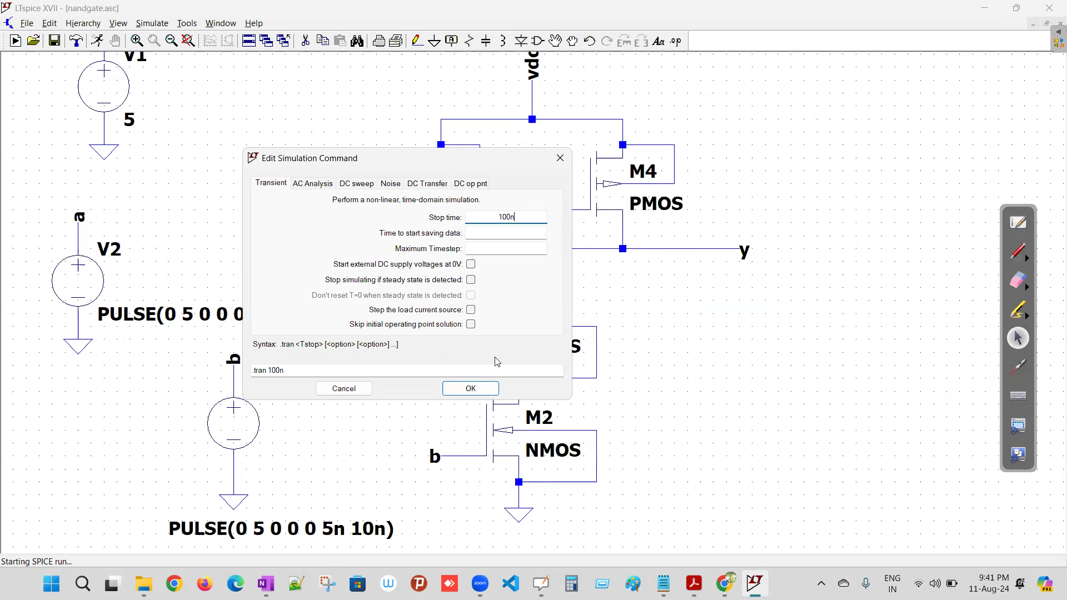
pyautogui.click(472, 387)
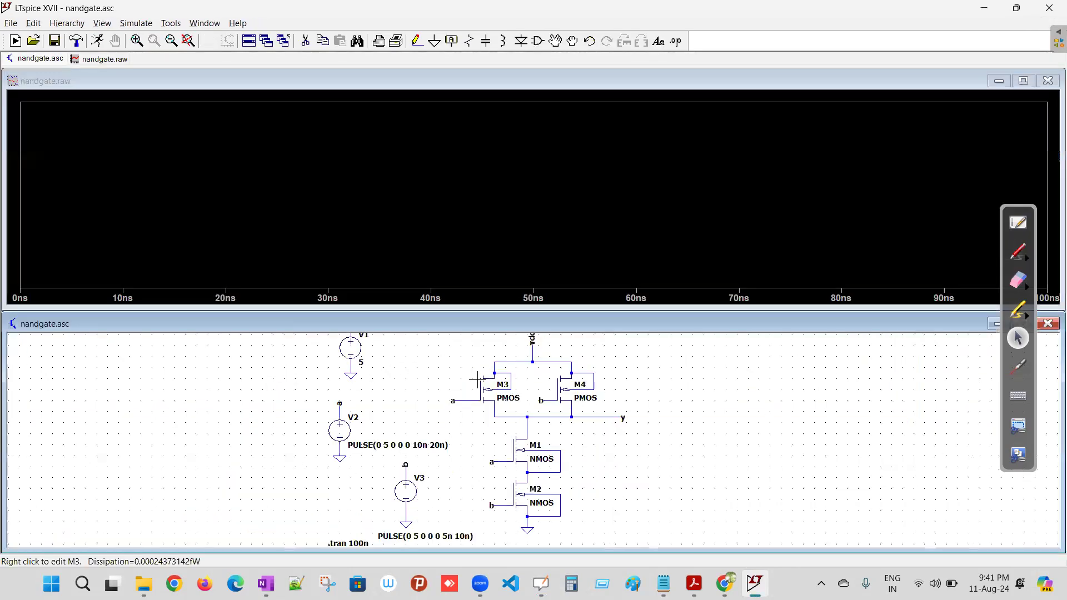
# Step: Tile the schematic and waveform windows vertically and move the OpenBoard palette off the waveform plot
pyautogui.click(216, 24)
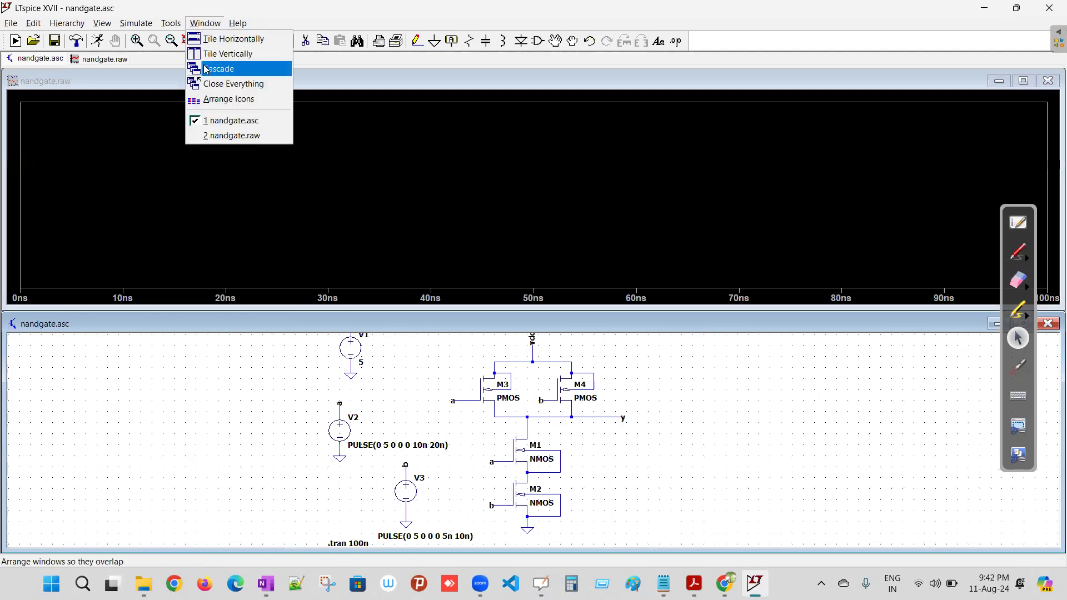
pyautogui.click(227, 54)
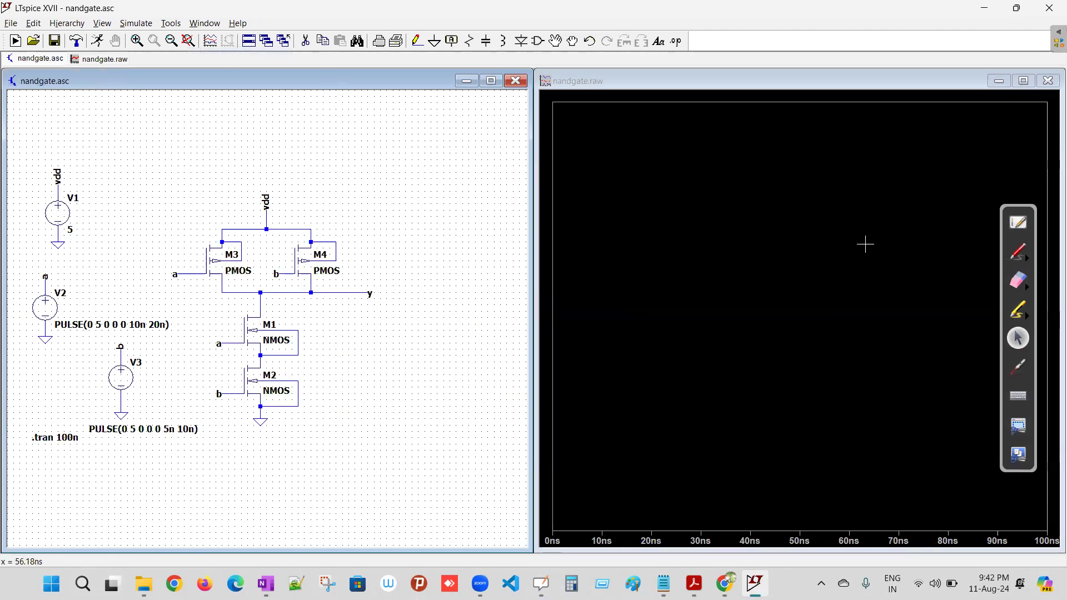
pyautogui.moveTo(1003, 208)
pyautogui.mouseDown()
pyautogui.moveTo(204, 104)
pyautogui.moveTo(458, 129)
pyautogui.moveTo(411, 334)
pyautogui.moveTo(422, 250)
pyautogui.mouseUp()
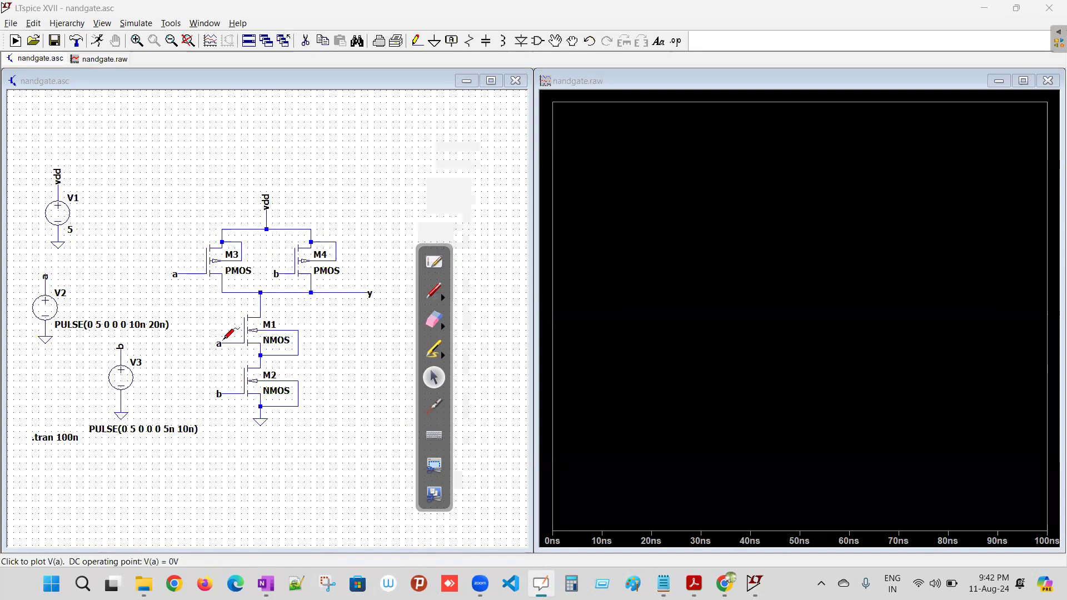
# Step: Plot the voltages of nets a, b and y from the schematic and maximize the waveform window
pyautogui.click(184, 271)
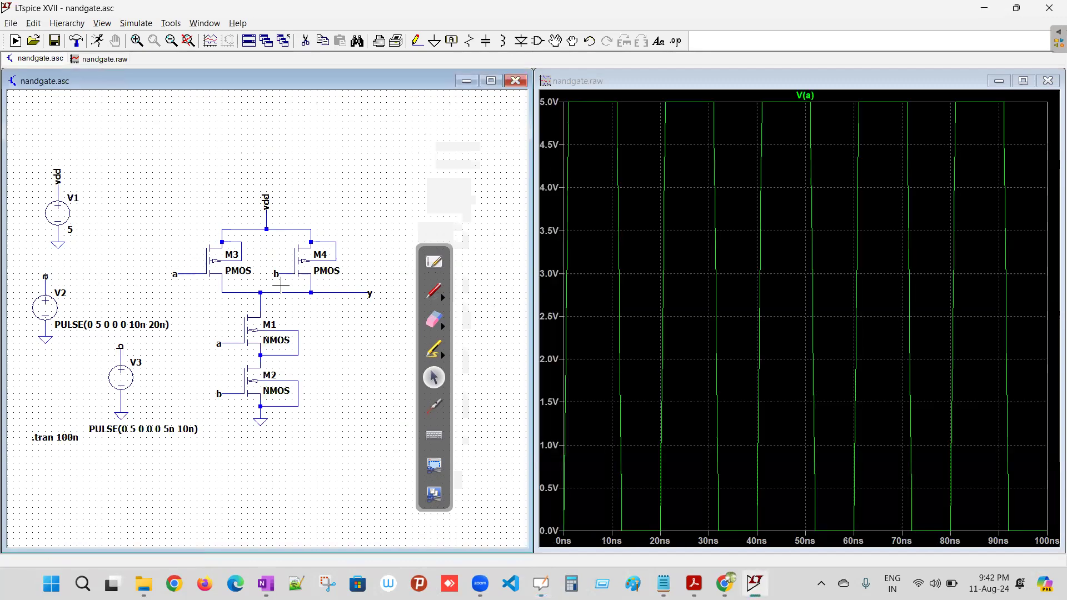
pyautogui.click(285, 272)
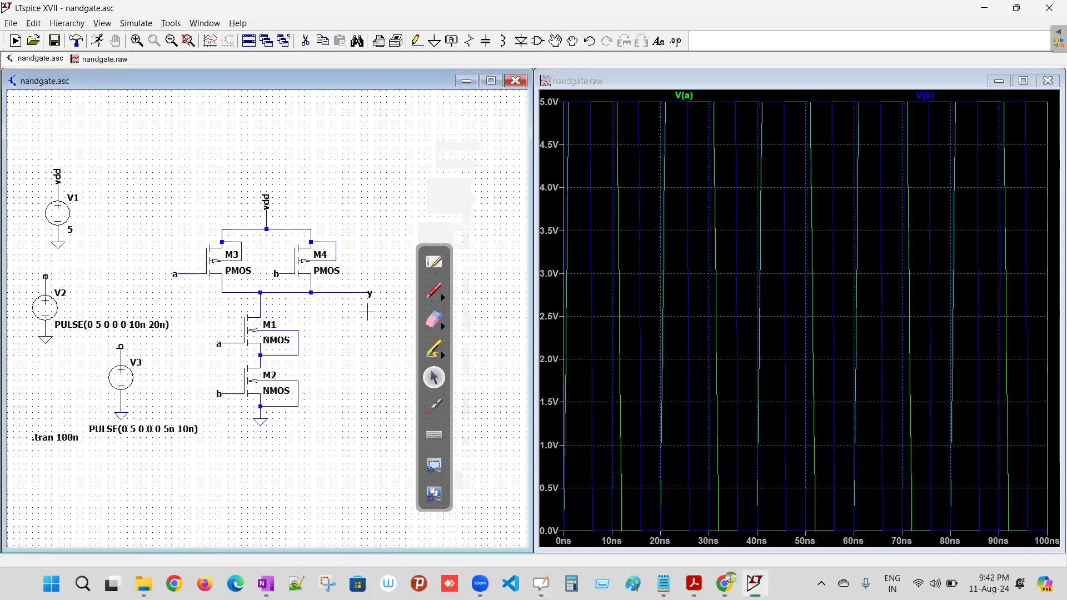
pyautogui.click(366, 286)
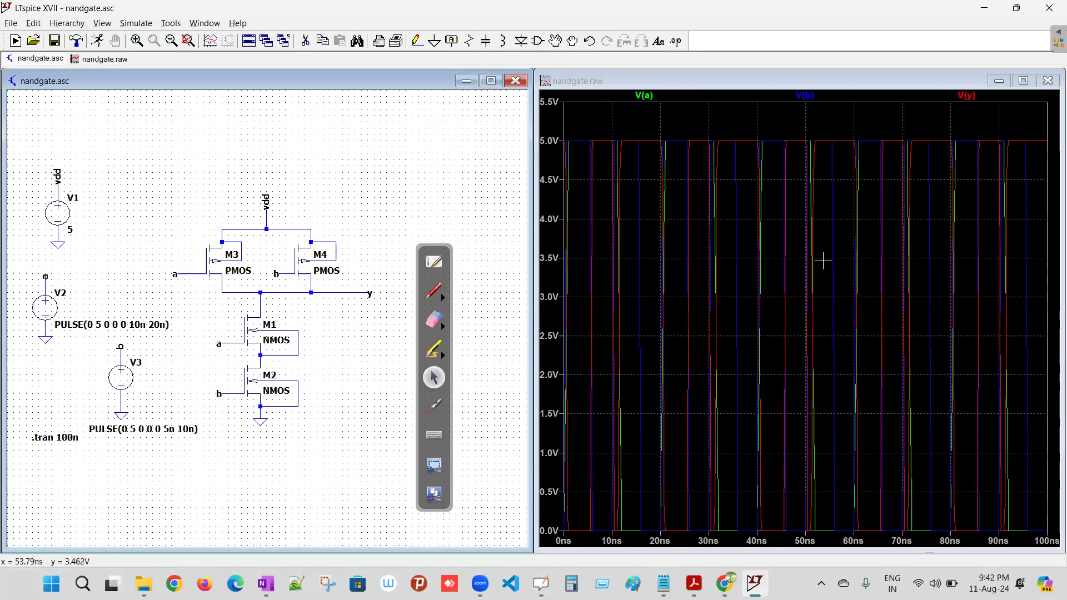
pyautogui.doubleClick(1008, 85)
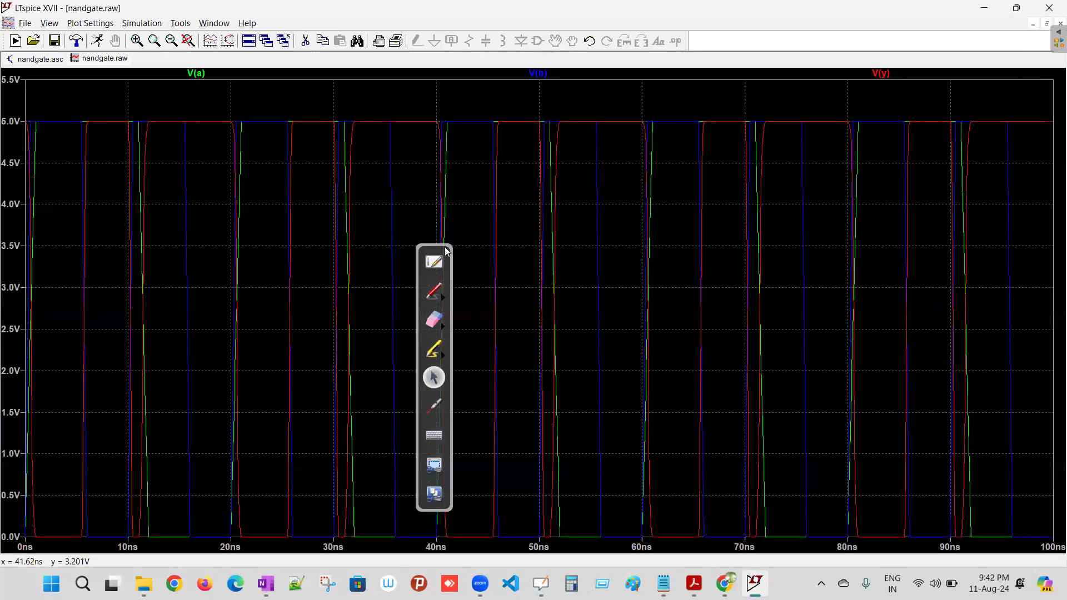
# Step: Switch to OpenBoard and quit it so its floating palette no longer covers the LTspice waveforms
pyautogui.click(435, 261)
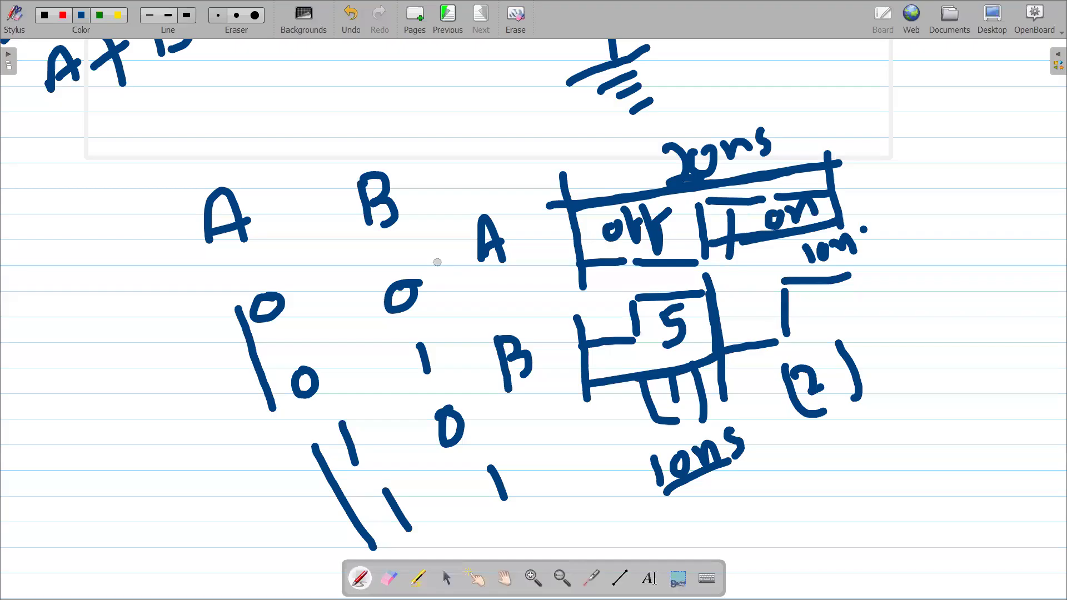
pyautogui.click(1045, 17)
pyautogui.click(914, 202)
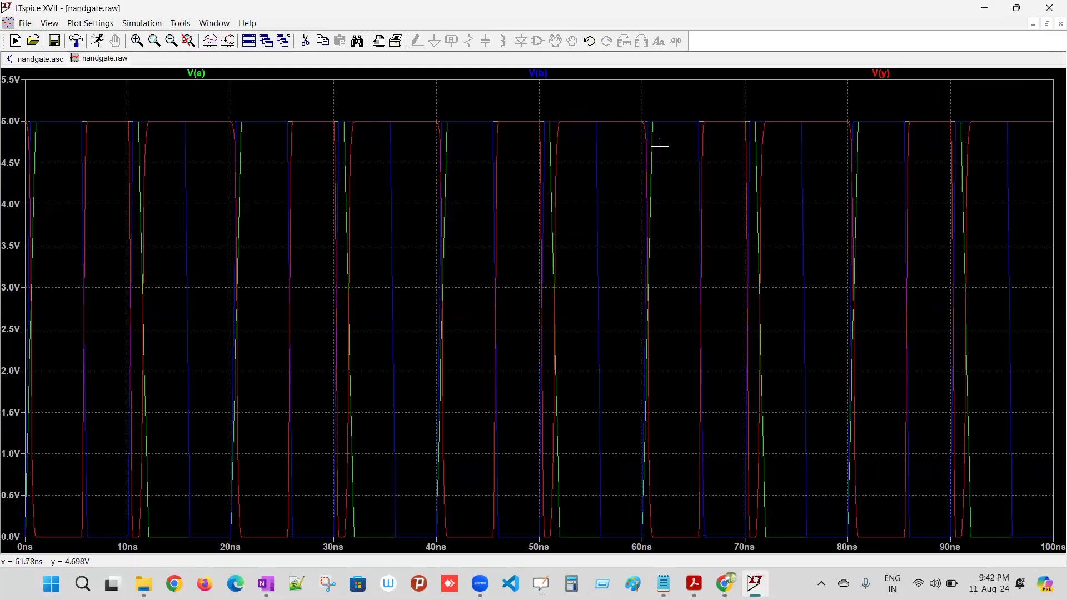
# Step: Add a second plot pane to the waveform window and move the V(a) trace into it
pyautogui.rightClick(369, 239)
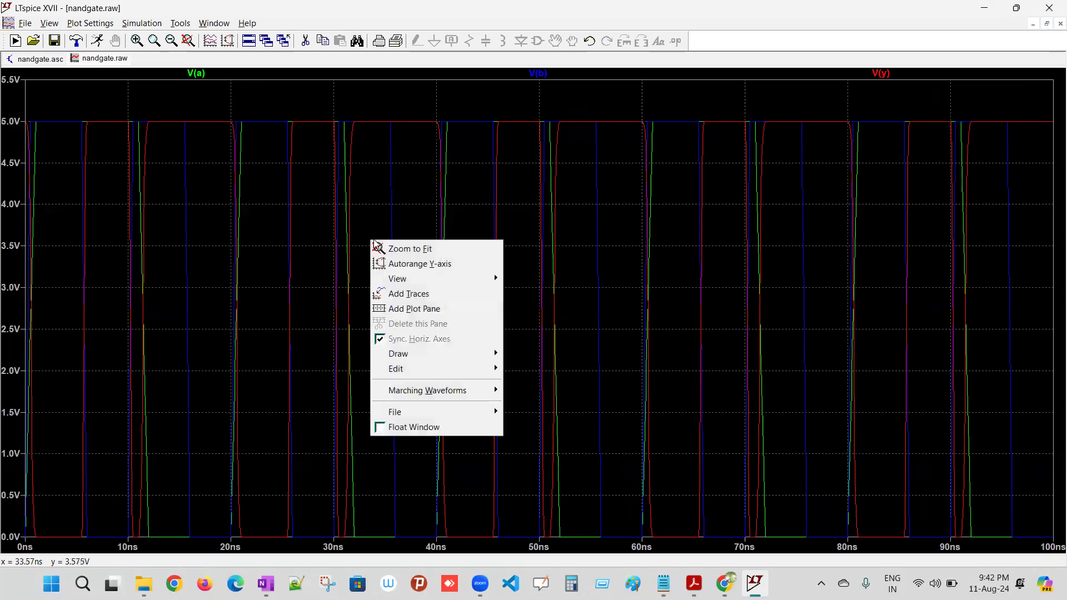
pyautogui.click(422, 309)
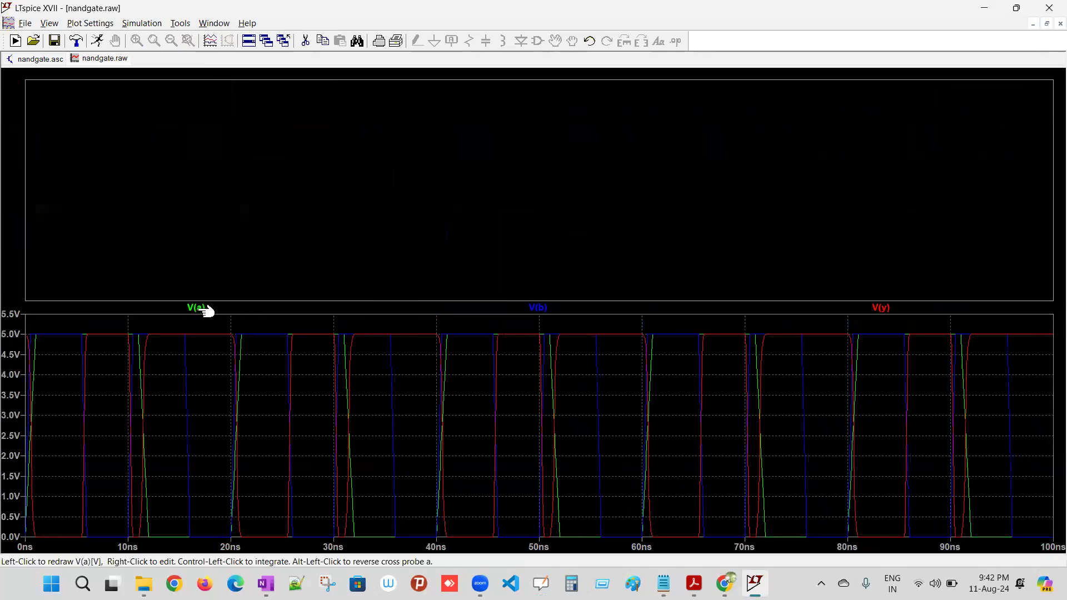
pyautogui.moveTo(206, 310)
pyautogui.mouseDown()
pyautogui.moveTo(412, 172)
pyautogui.moveTo(403, 171)
pyautogui.mouseUp()
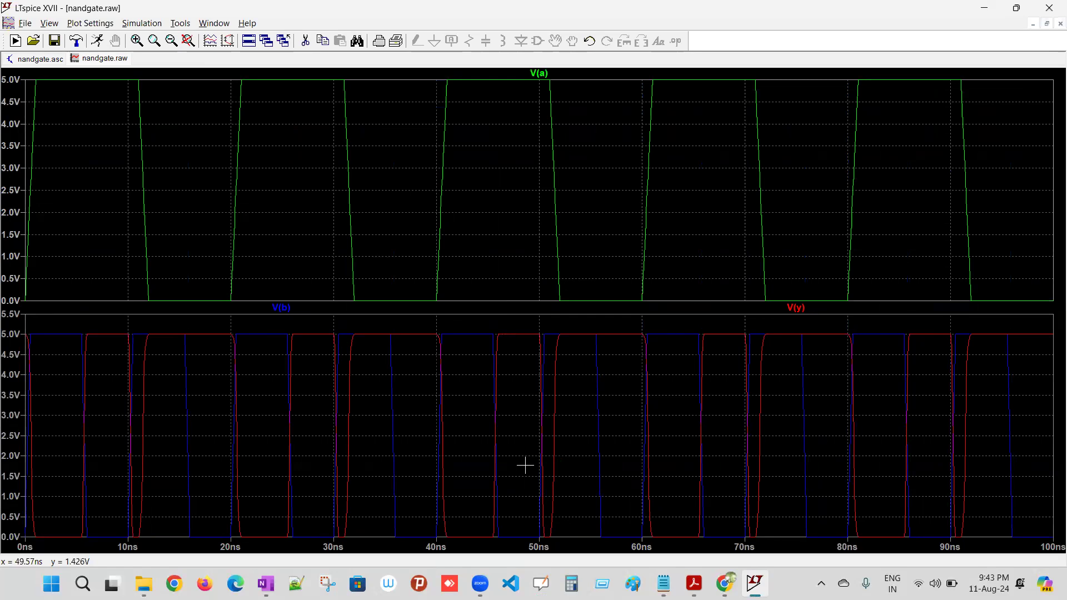
# Step: Add a third plot pane, moving V(a) into the new pane and V(b) into the middle one to separate all traces
pyautogui.rightClick(516, 430)
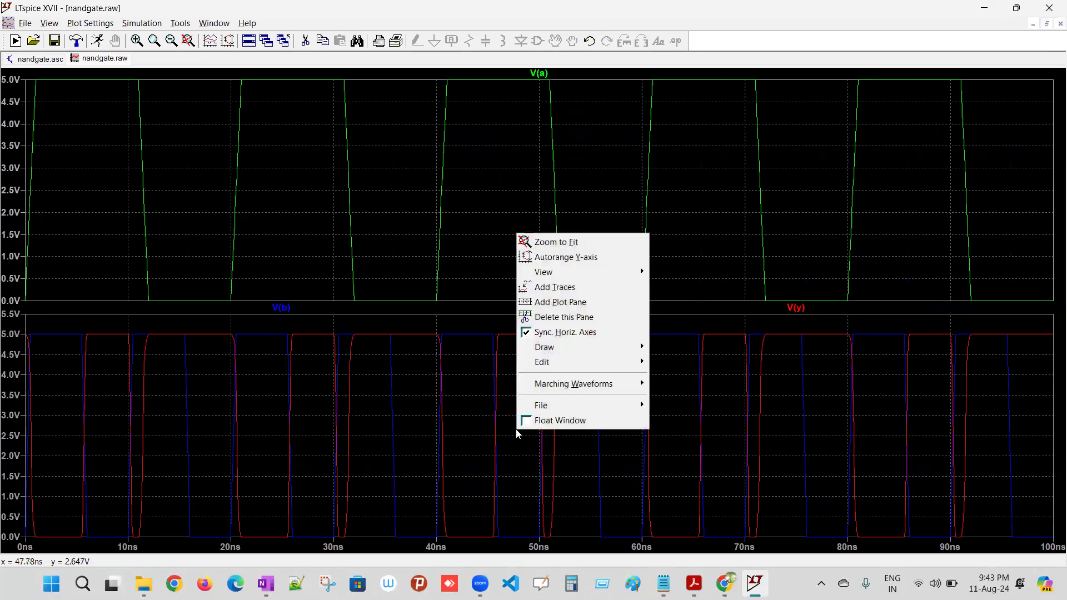
pyautogui.click(561, 305)
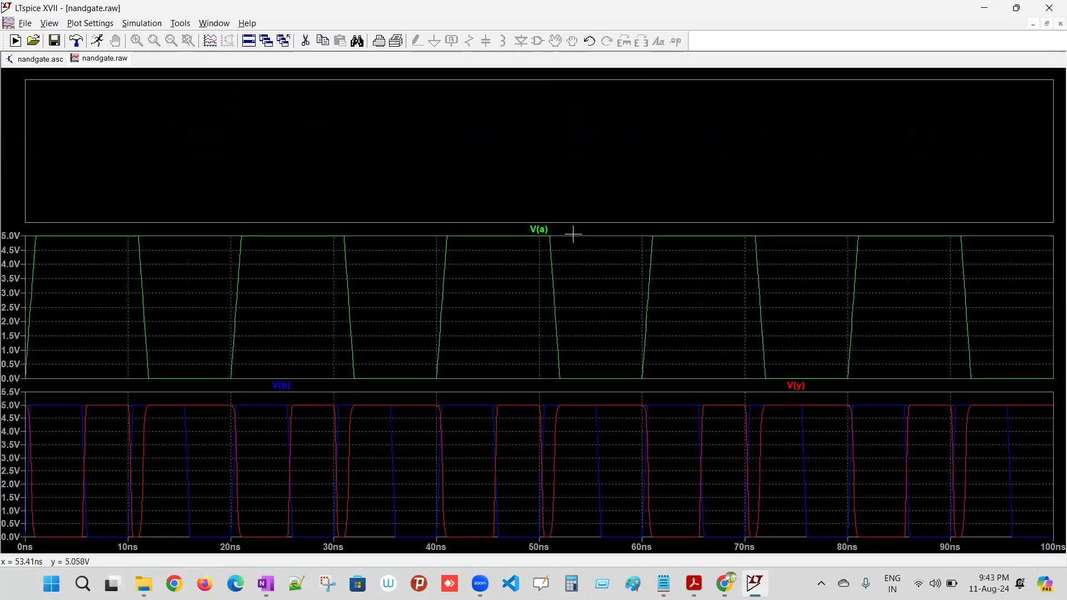
pyautogui.moveTo(548, 231); pyautogui.dragTo(545, 153)
pyautogui.moveTo(293, 387); pyautogui.dragTo(408, 315)
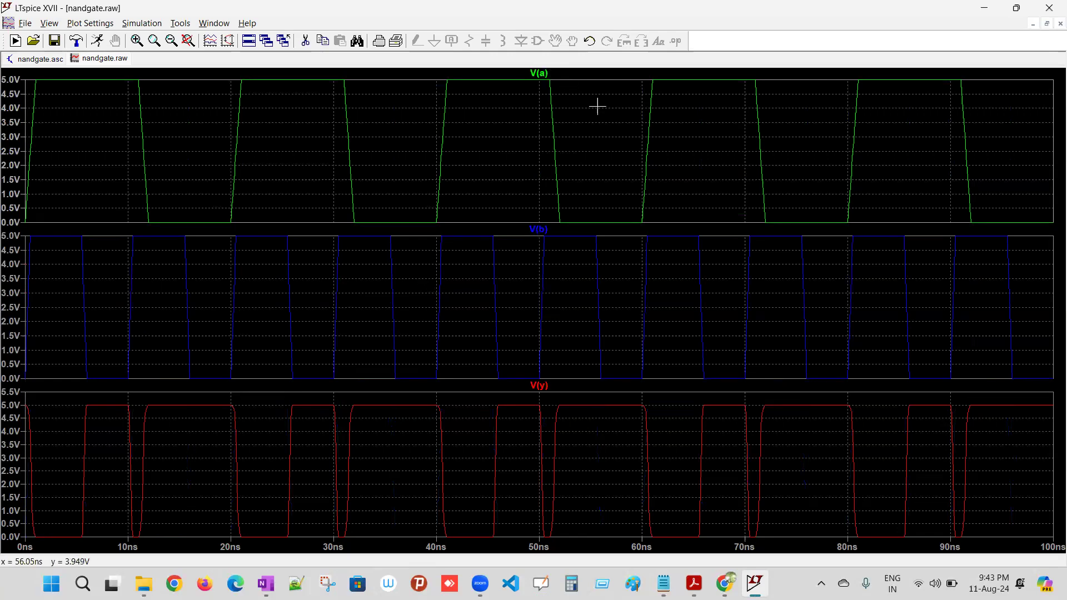
# Step: Attach a cursor to the V(a) trace and move it through about 3, 7.8, 13.6 and 17.7 ns to check y for each input combination
pyautogui.click(544, 74)
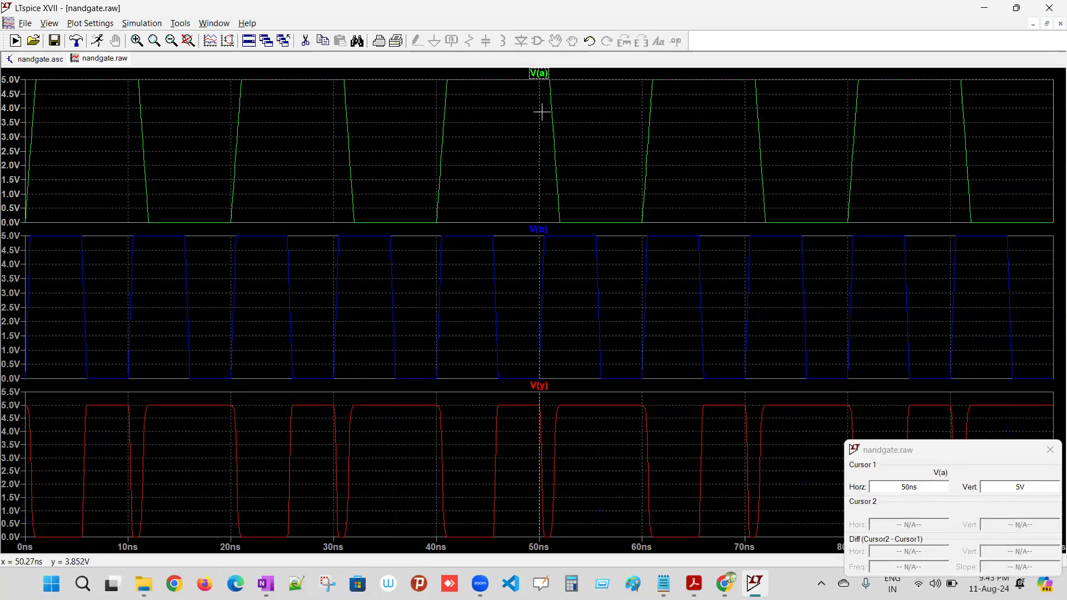
pyautogui.moveTo(536, 115); pyautogui.dragTo(53, 171)
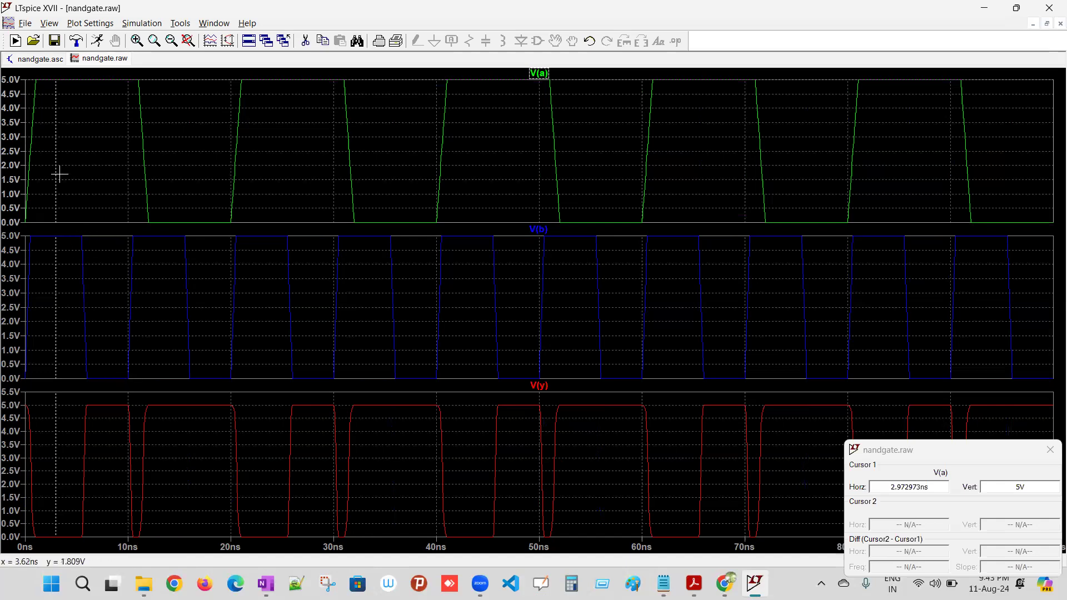
pyautogui.moveTo(54, 164); pyautogui.dragTo(106, 170)
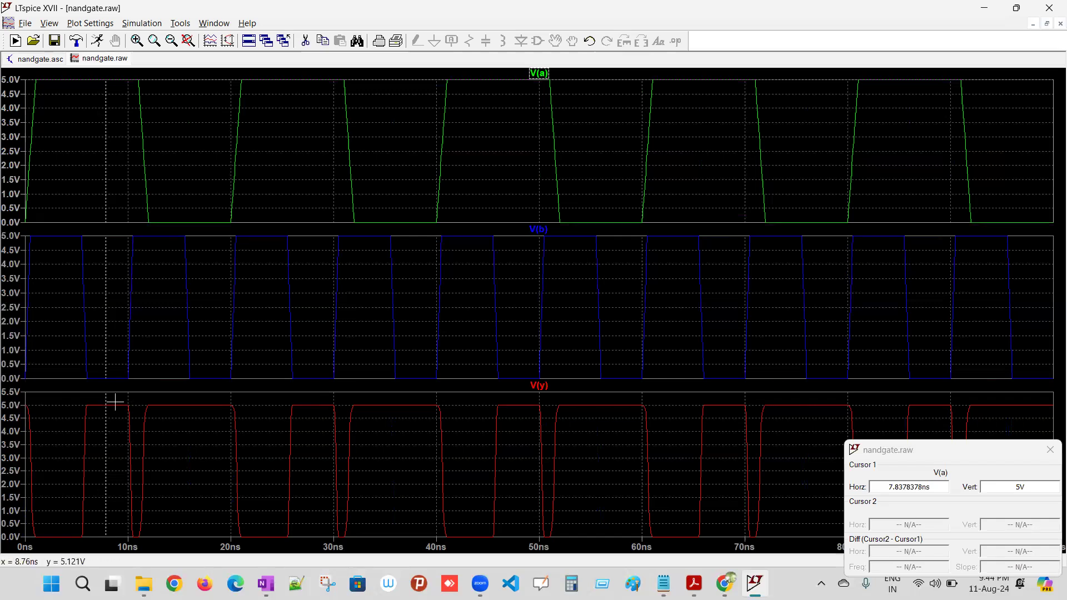
pyautogui.moveTo(105, 162); pyautogui.dragTo(165, 177)
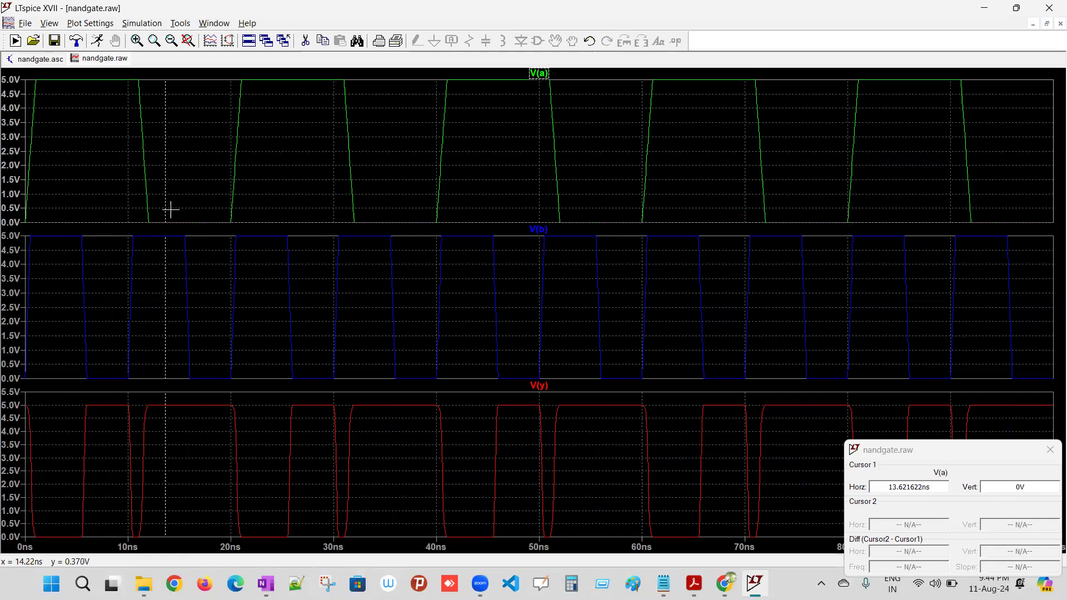
pyautogui.moveTo(166, 177); pyautogui.dragTo(208, 183)
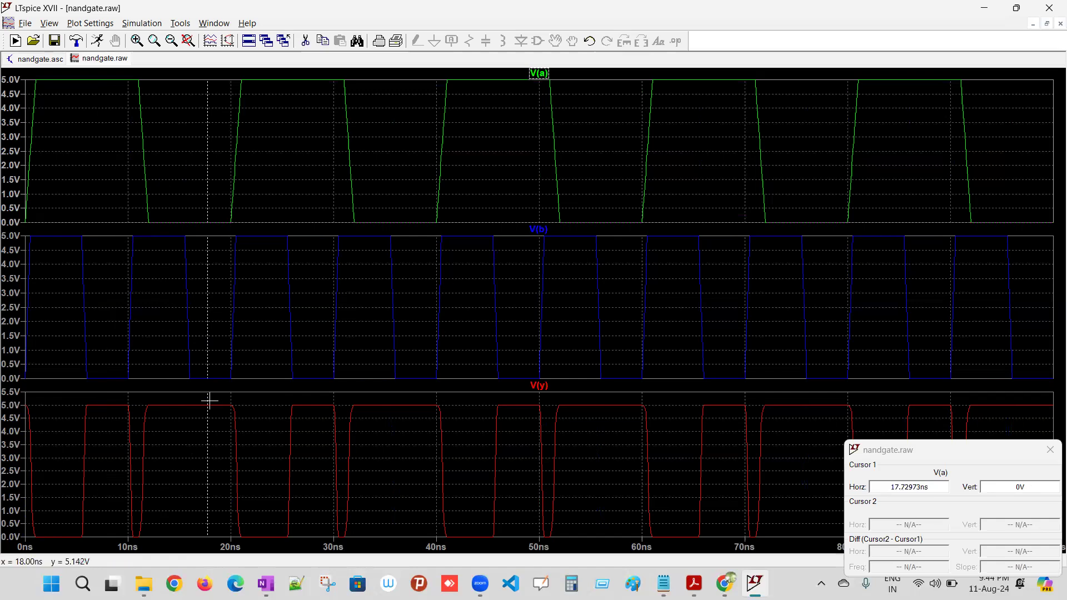
# Step: Compare the NAND schematic with its simulated waveforms, and close the waveform window to return to the schematic
pyautogui.click(39, 60)
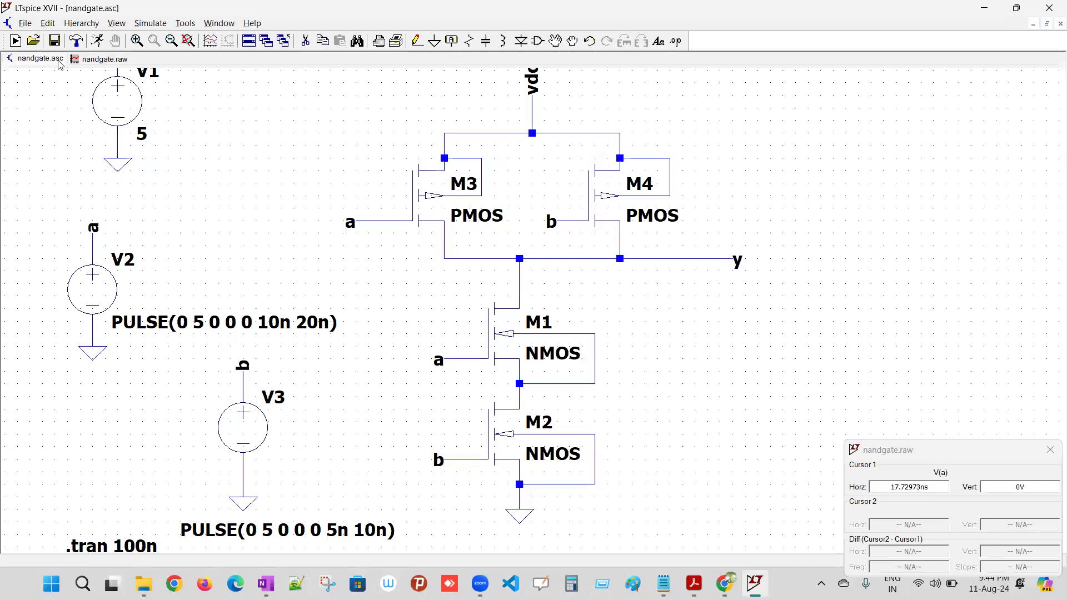
pyautogui.click(115, 60)
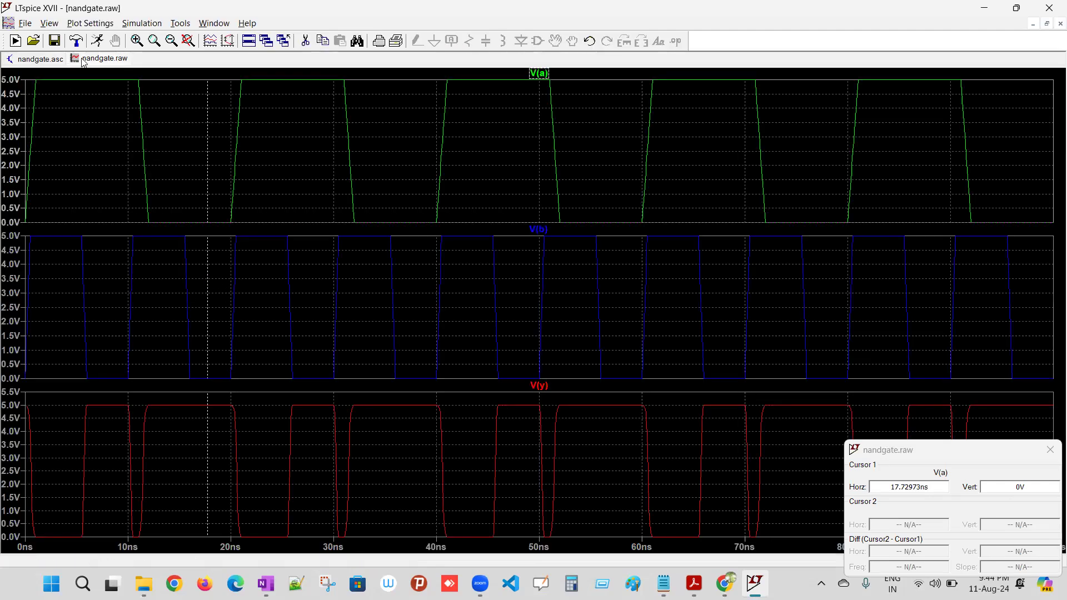
pyautogui.click(37, 60)
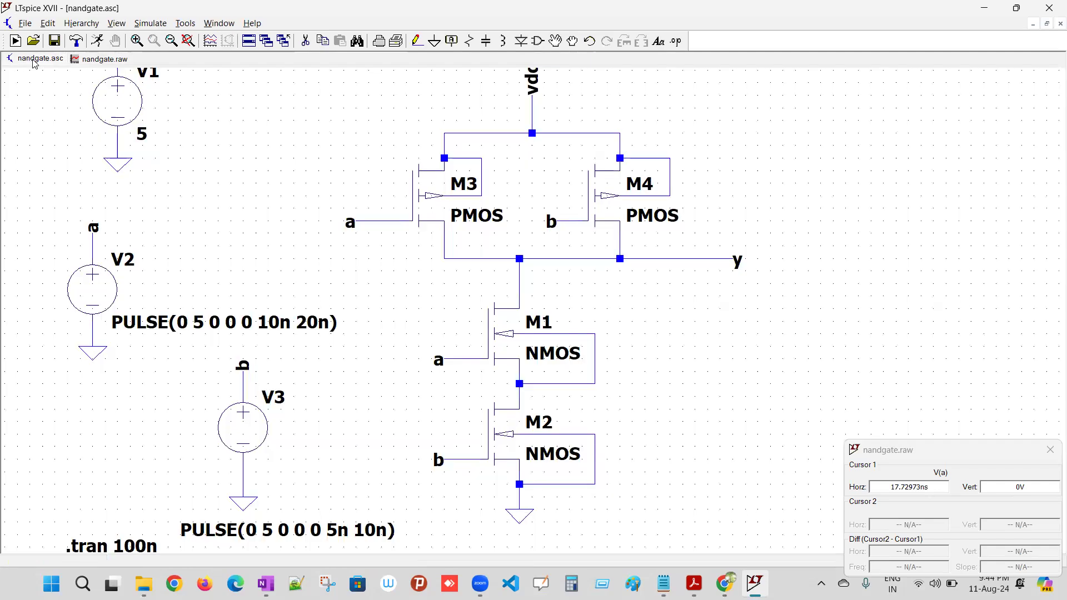
pyautogui.click(108, 60)
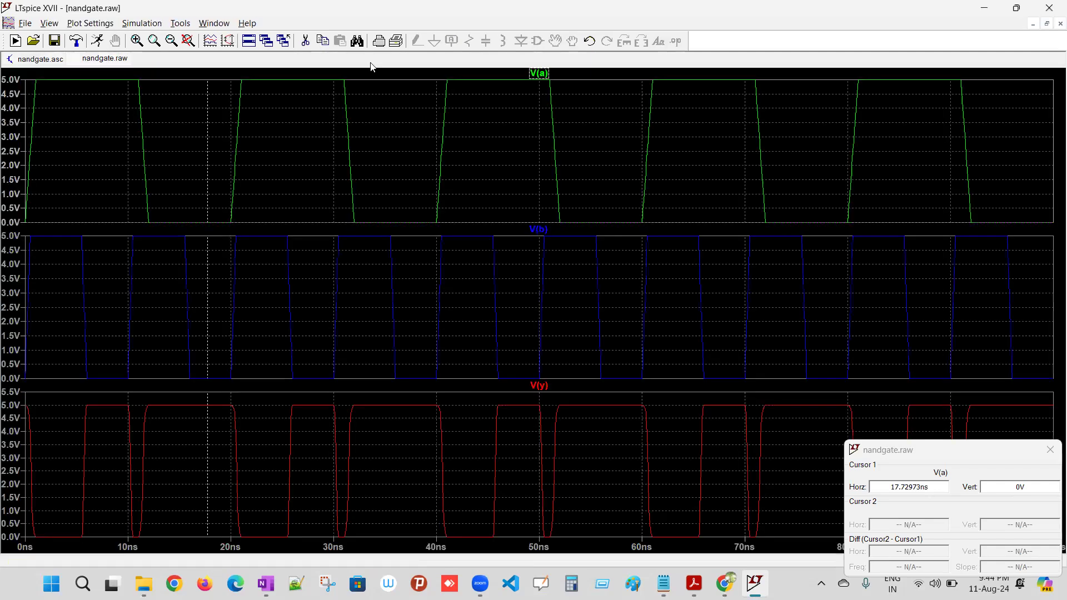
pyautogui.click(1059, 23)
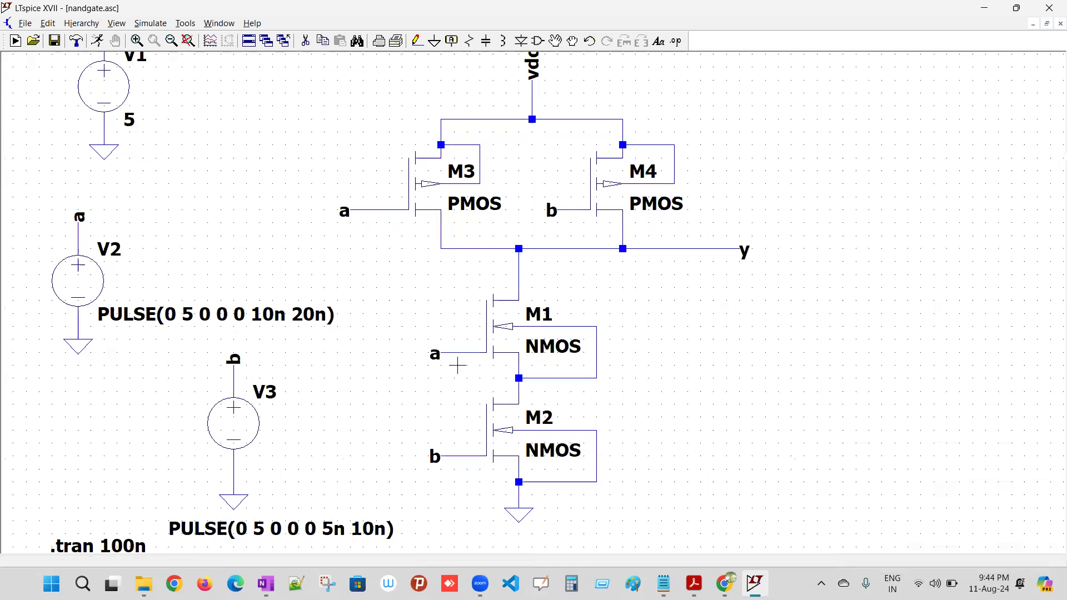